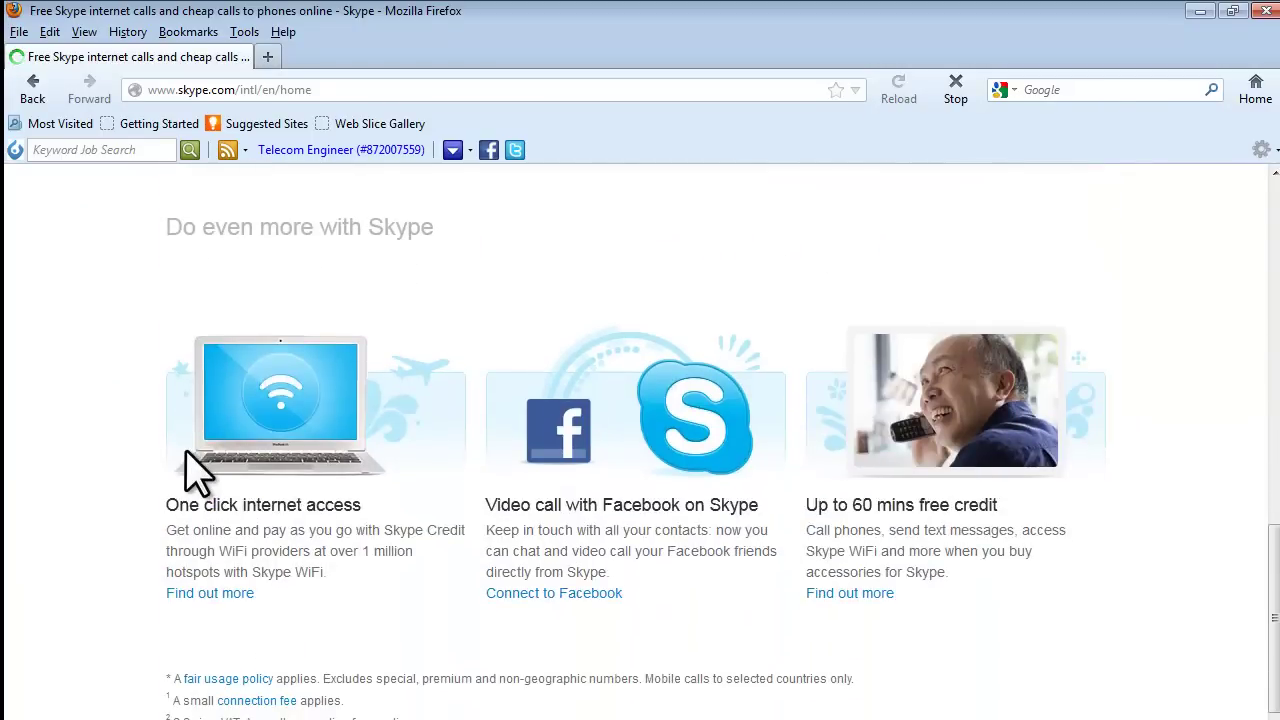
Scroll to the page footer and follow the Windows link under Get Skype.
{"action": "scroll", "coordinate": [195, 470], "scroll_direction": "down", "scroll_amount": 5}
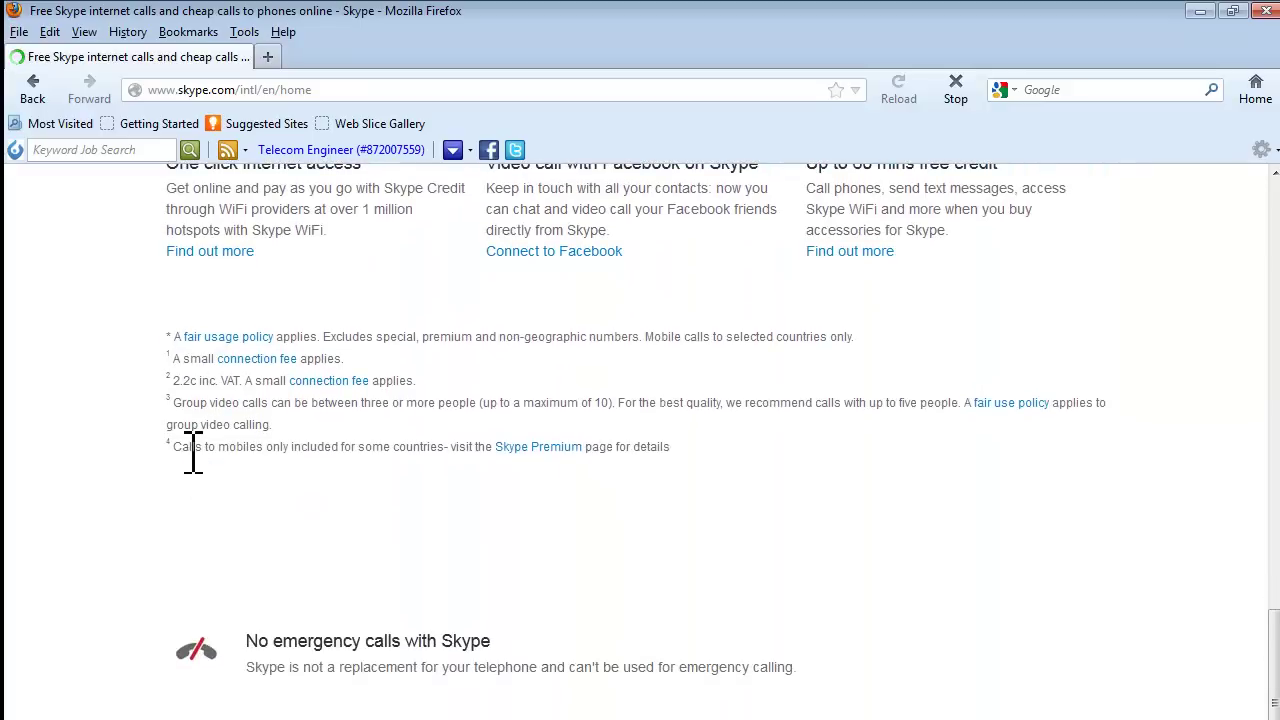
{"action": "scroll", "coordinate": [193, 455], "scroll_direction": "down", "scroll_amount": 5}
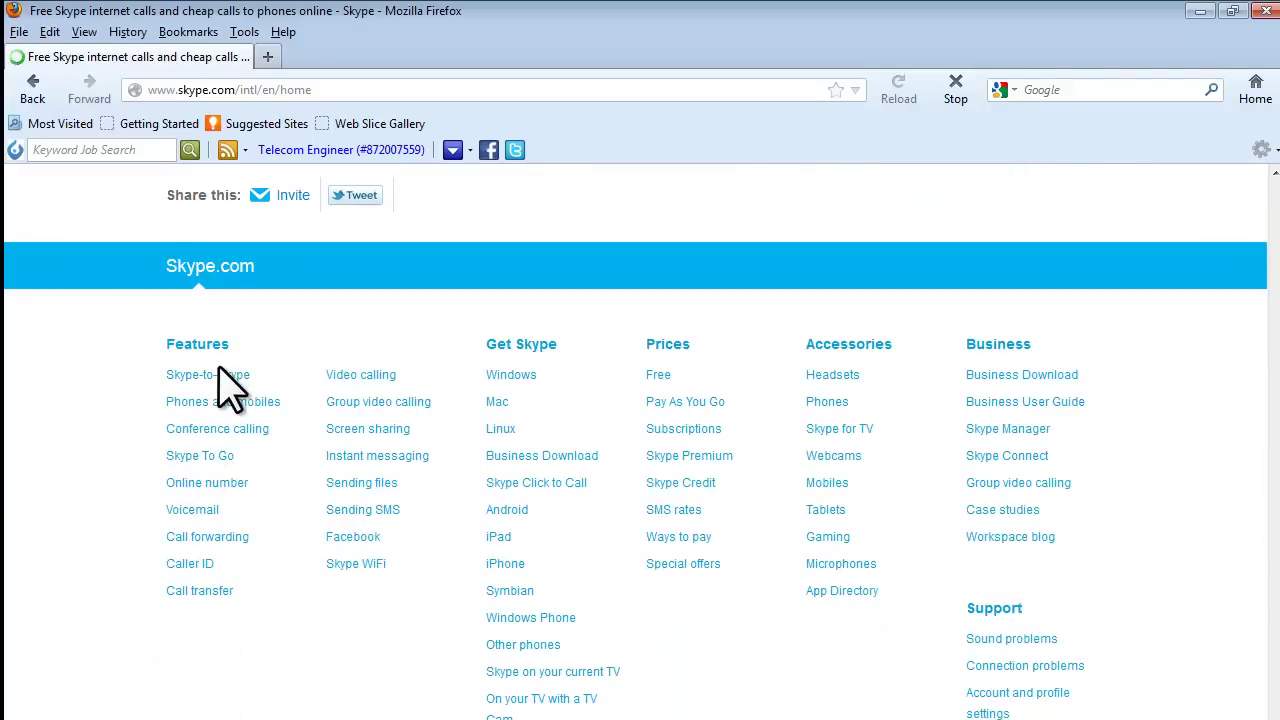
{"action": "left_click", "coordinate": [516, 375]}
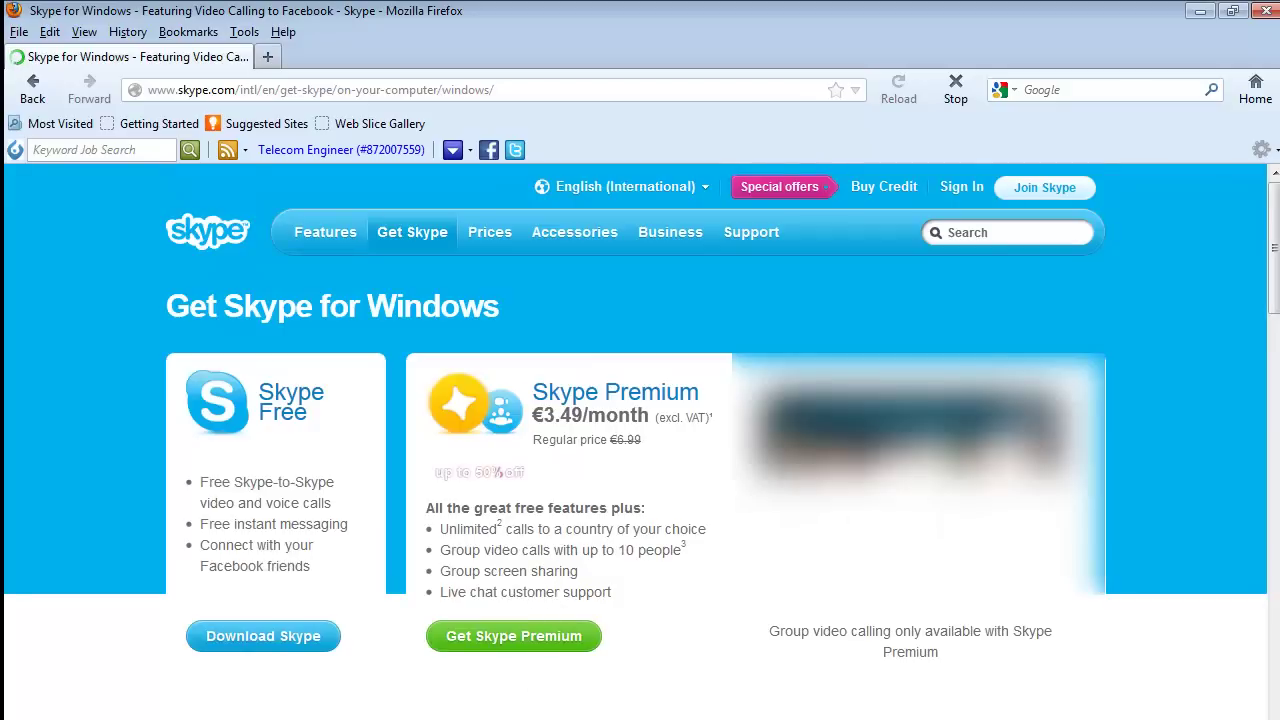
Choose Download Skype under the Skype Free option.
{"action": "left_click", "coordinate": [288, 634]}
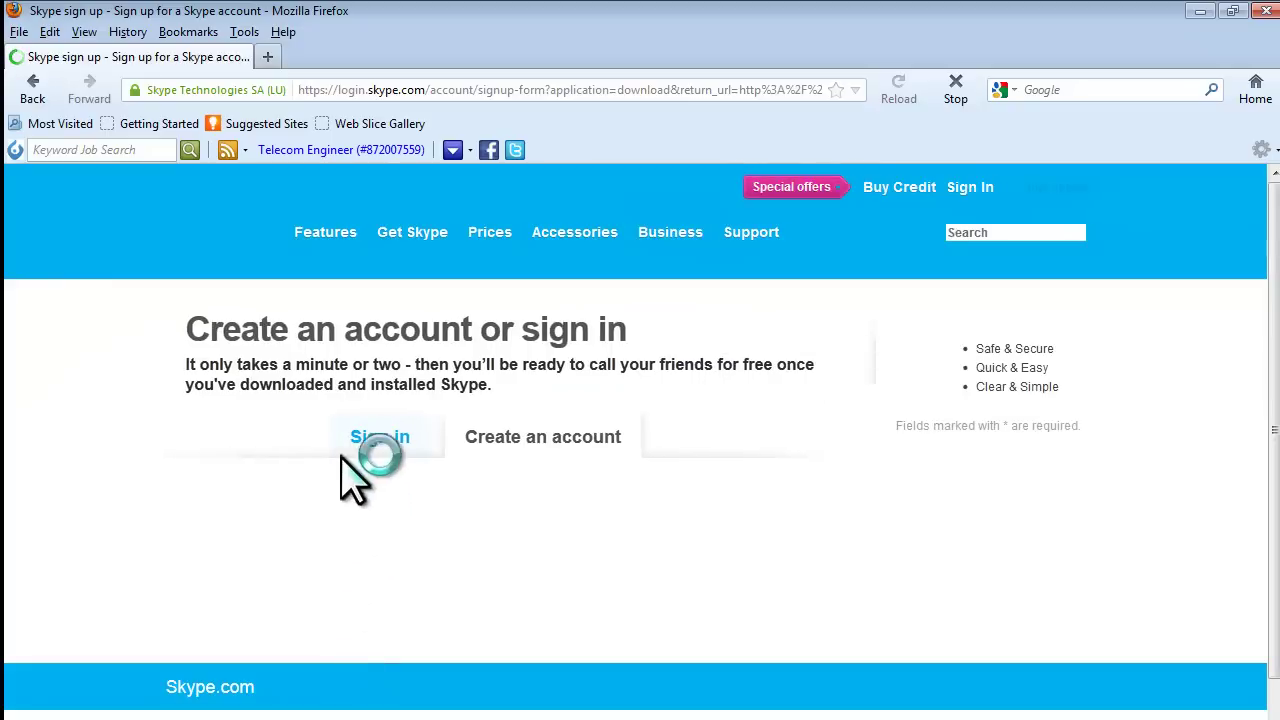
Load the Create an account registration form, then minimize the browser and select the desktop Skype shortcut.
{"action": "left_click", "coordinate": [571, 456]}
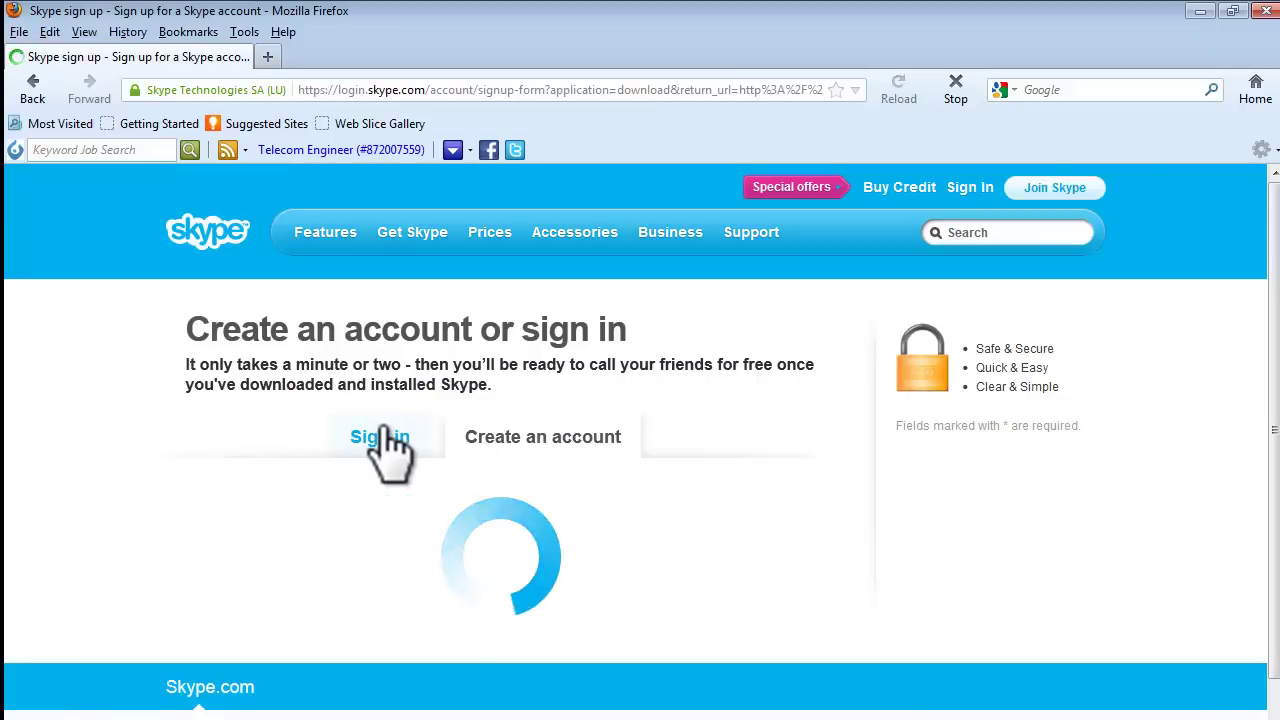
{"action": "left_click", "coordinate": [531, 437]}
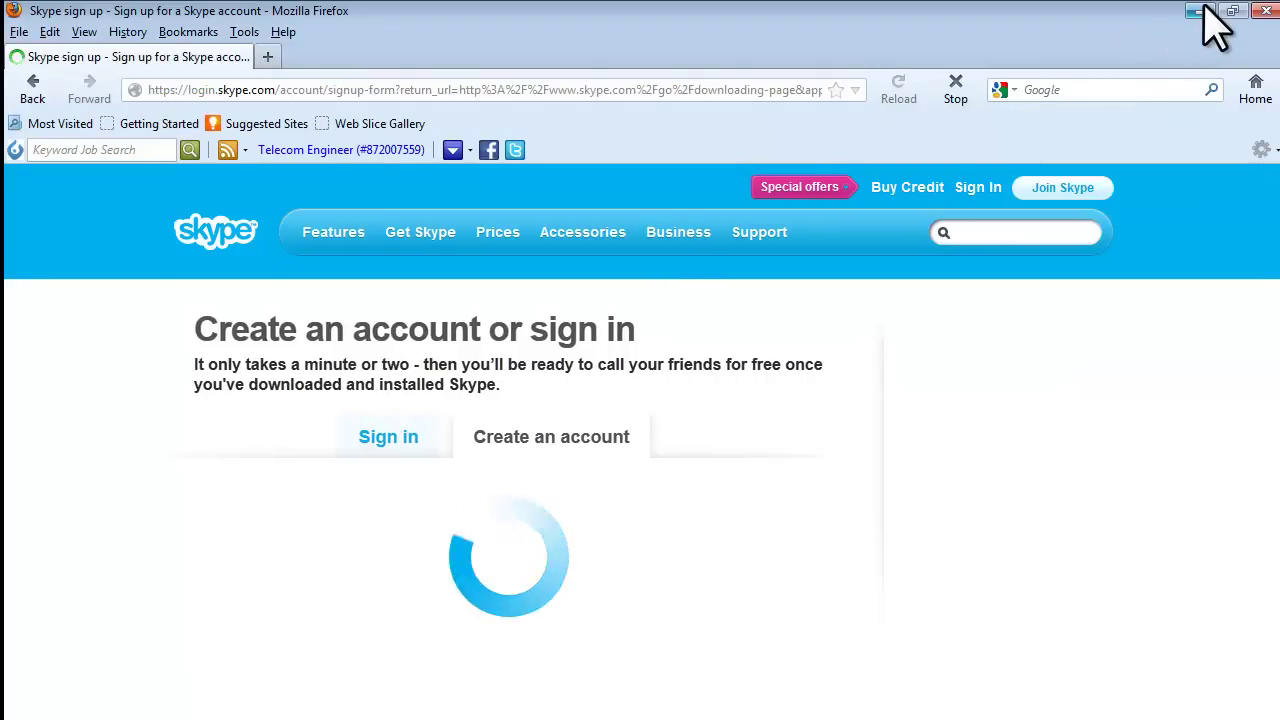
{"action": "left_click", "coordinate": [1204, 8]}
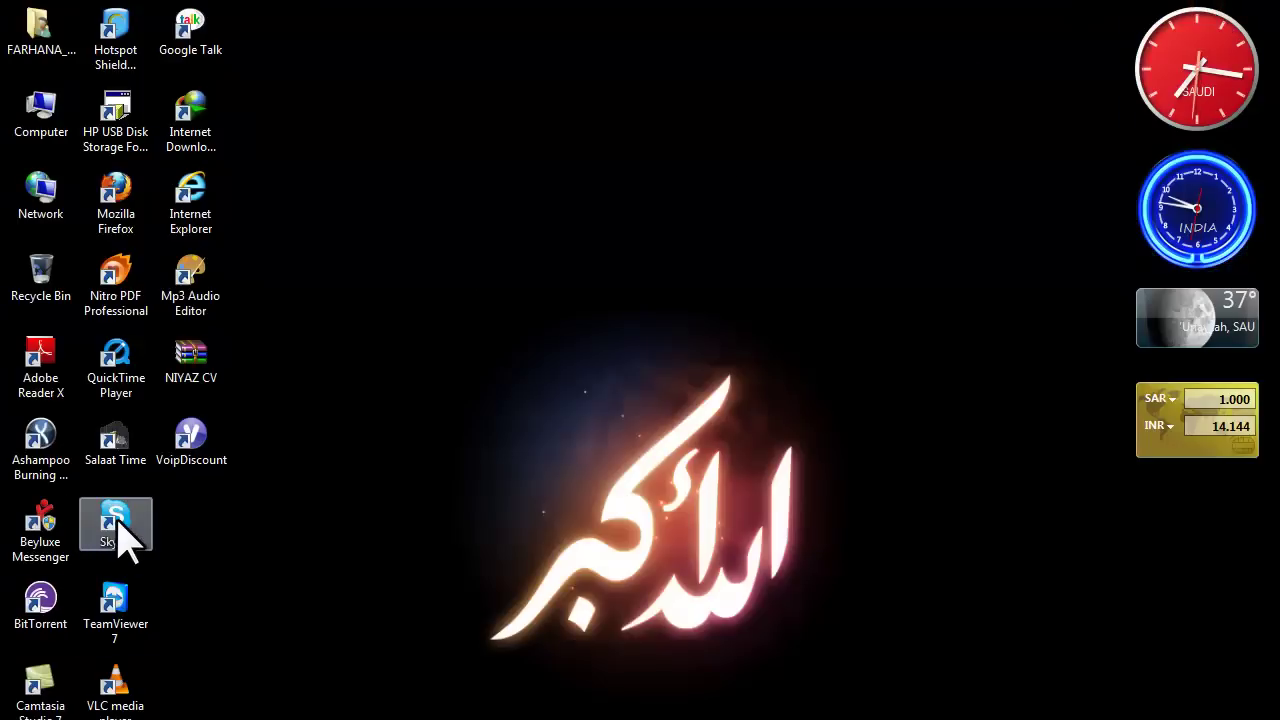
{"action": "left_click", "coordinate": [118, 536]}
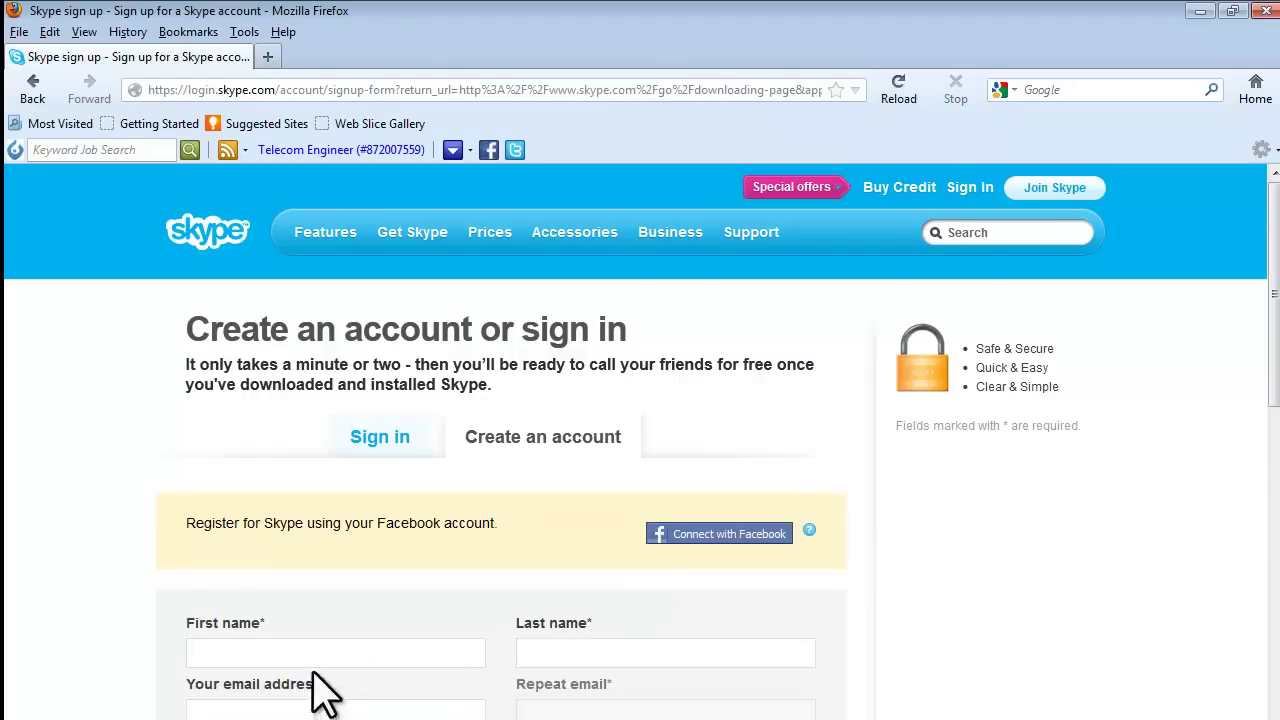
Fill in the first name, last name, email address and matching repeated email, fixing a typo.
{"action": "left_click", "coordinate": [323, 652]}
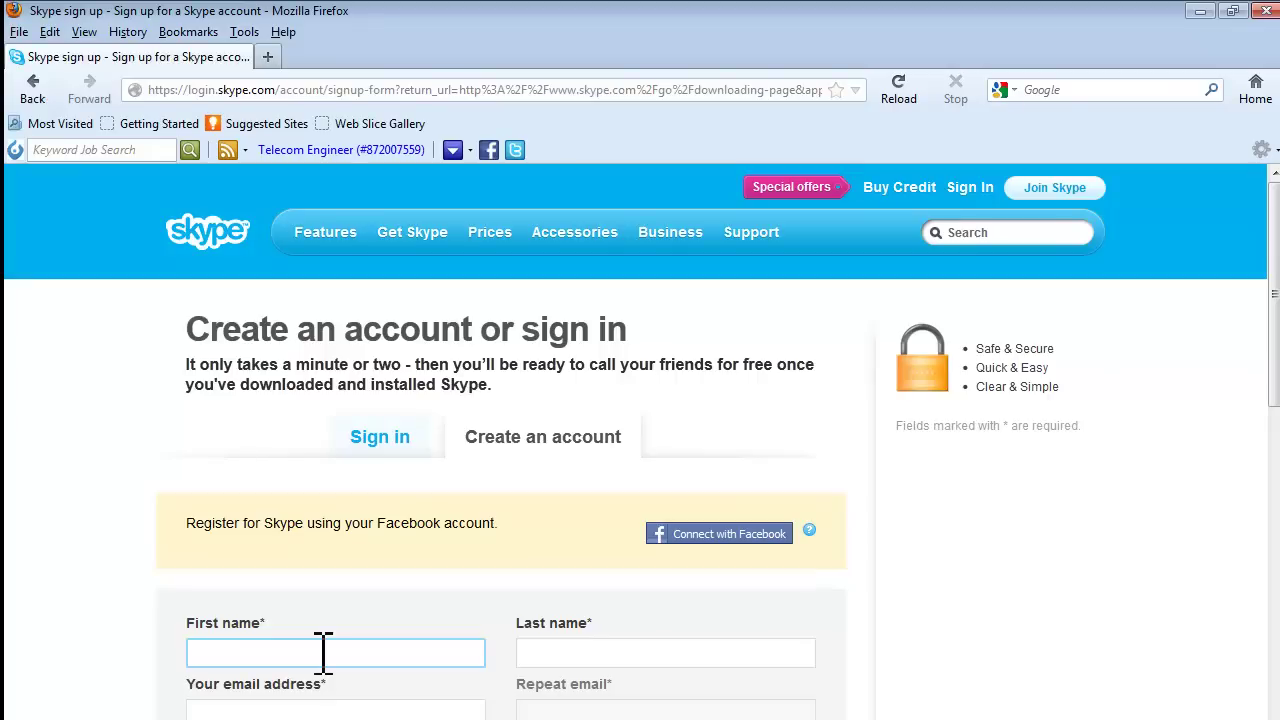
{"action": "type", "text": "UnaizahIslamic"}
{"action": "key", "text": "Tab"}
{"action": "type", "text": "T"}
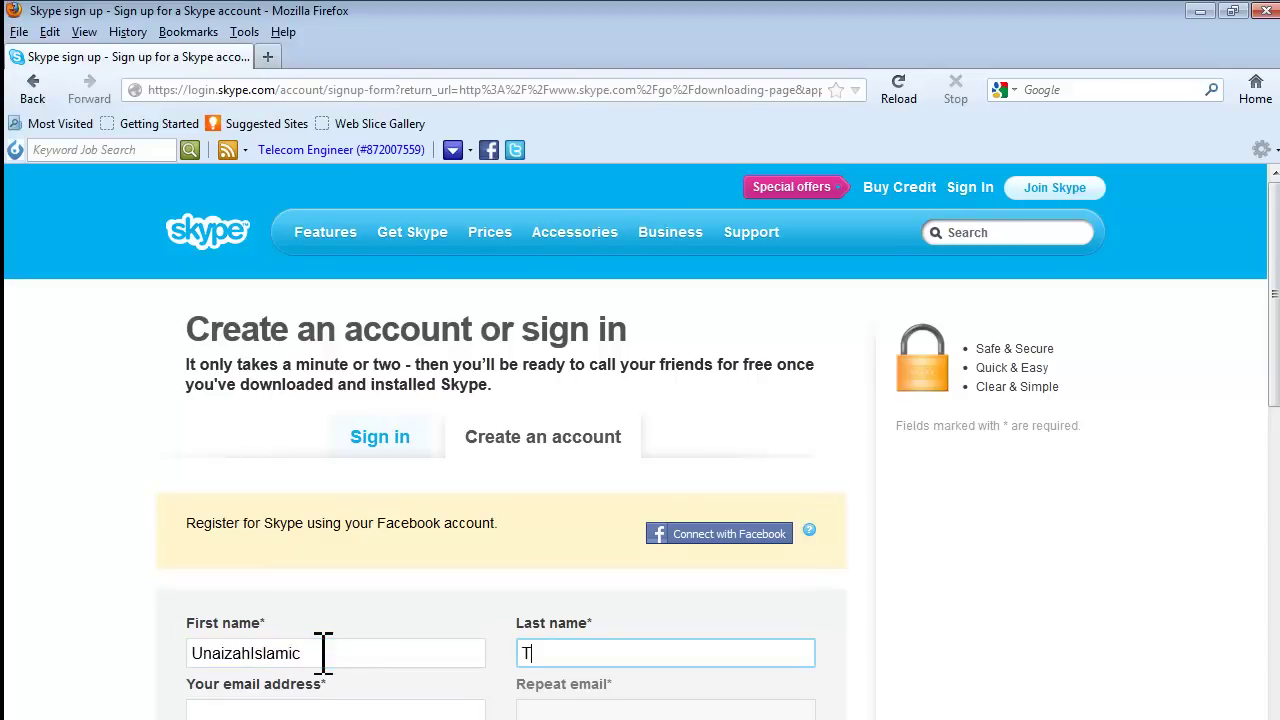
{"action": "type", "text": "amil"}
{"action": "key", "text": "Tab"}
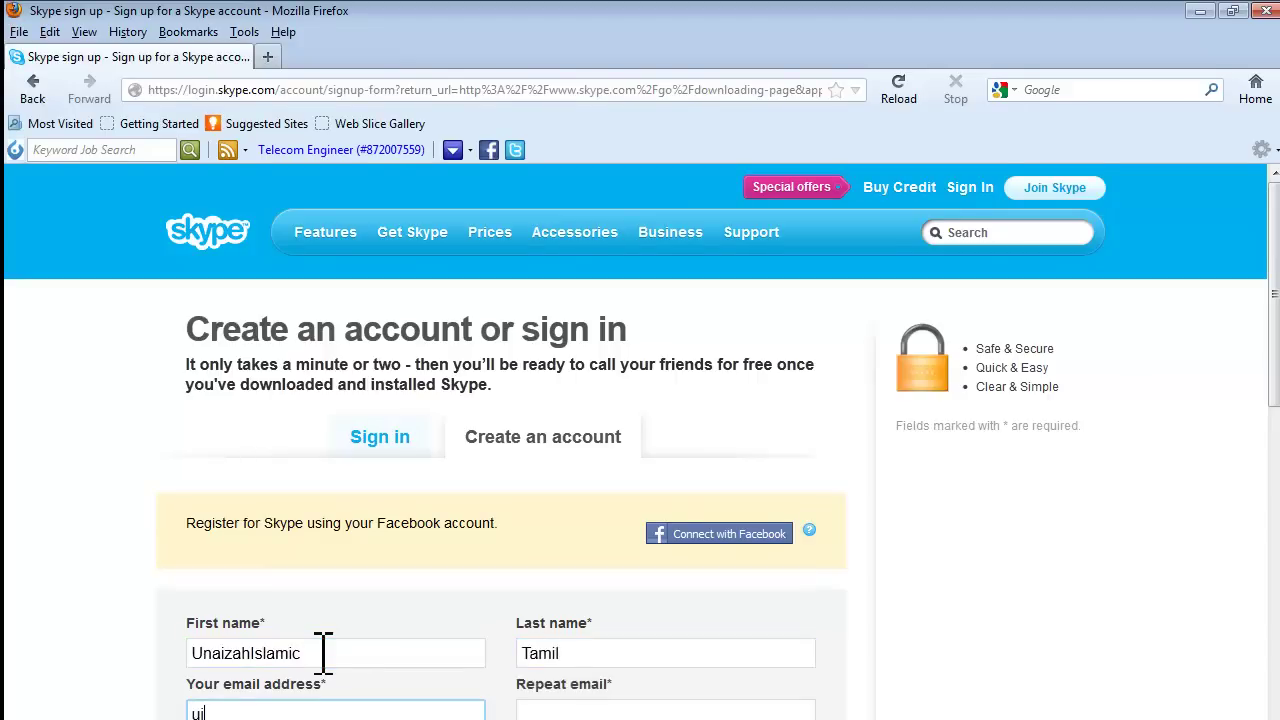
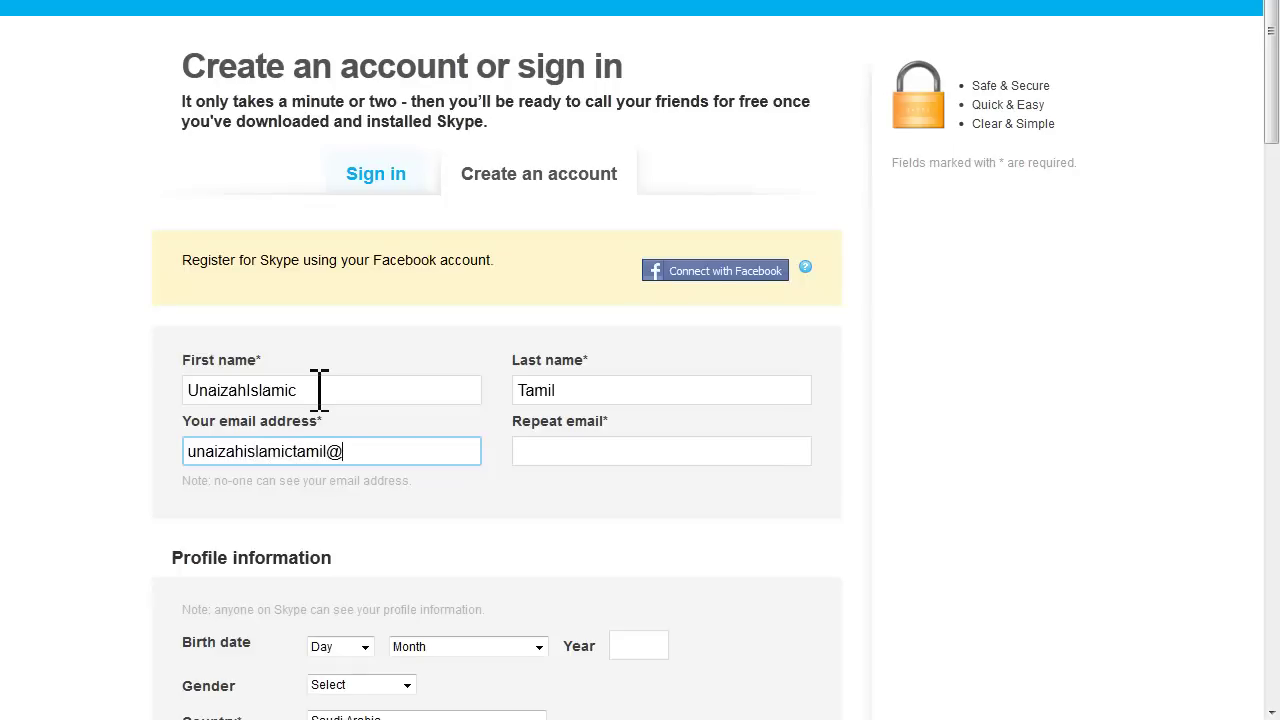
{"action": "key", "text": "Tab"}
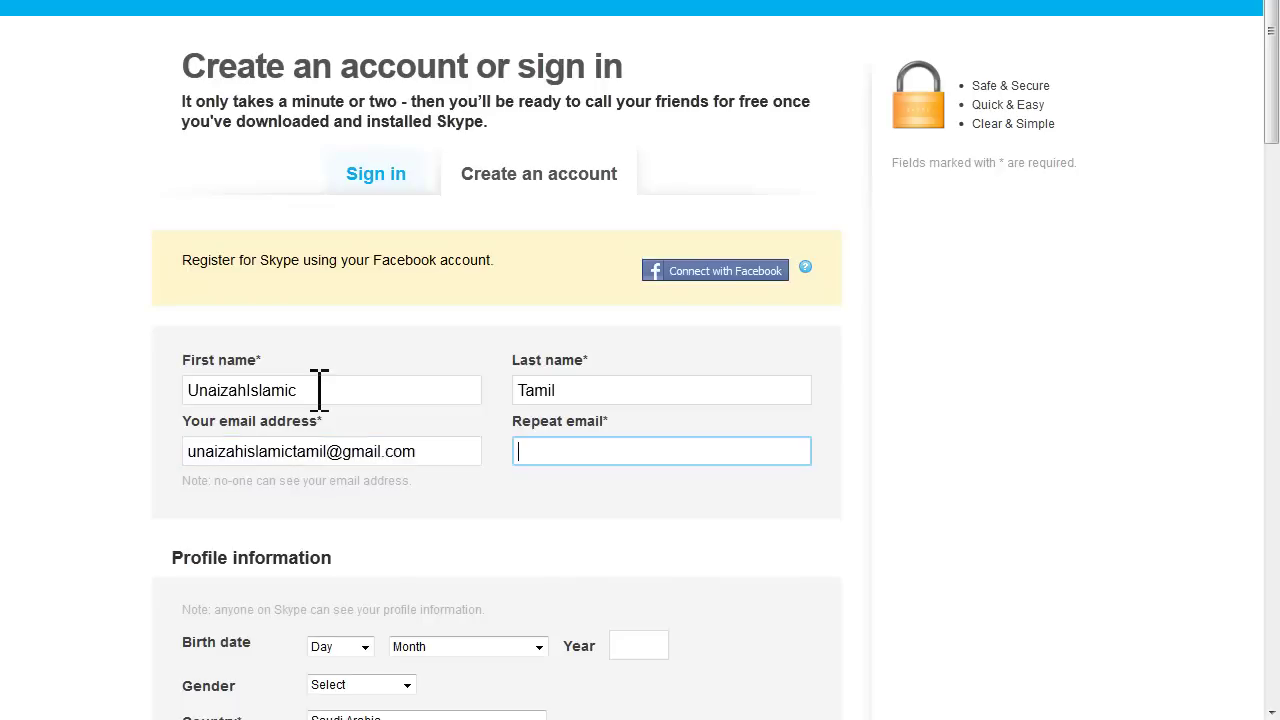
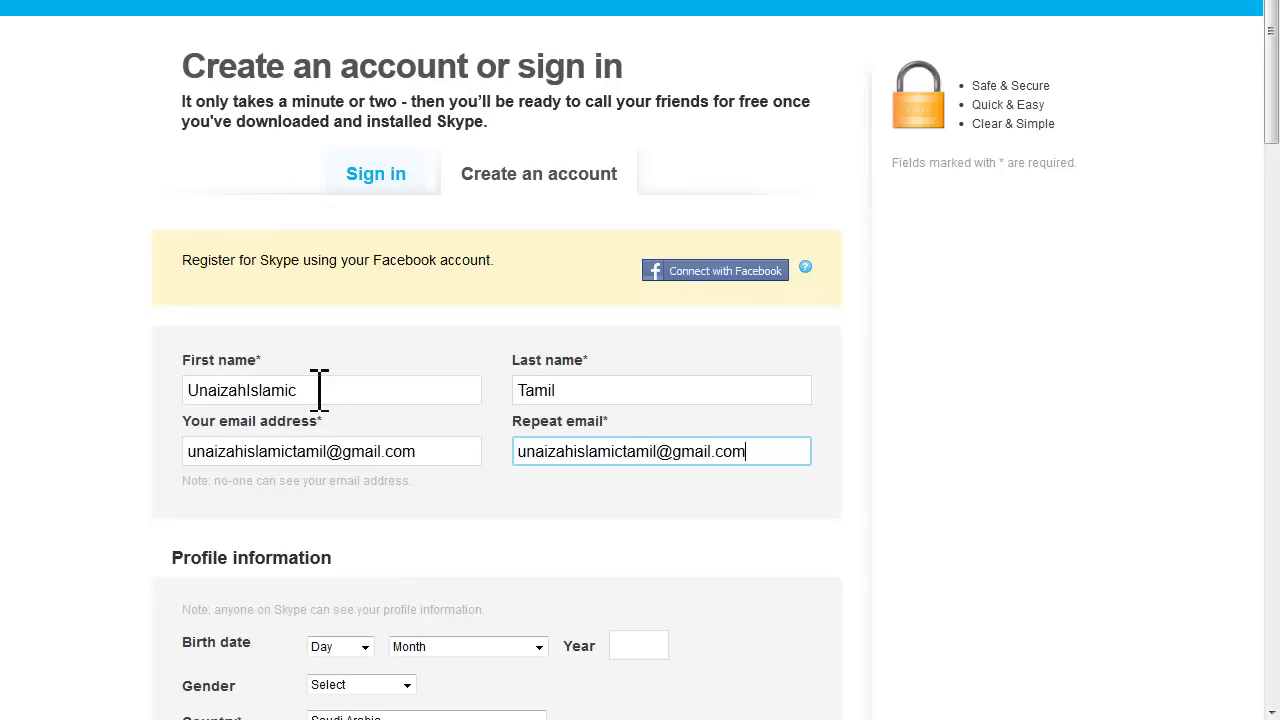
{"action": "scroll", "coordinate": [643, 451], "scroll_direction": "down", "scroll_amount": 3}
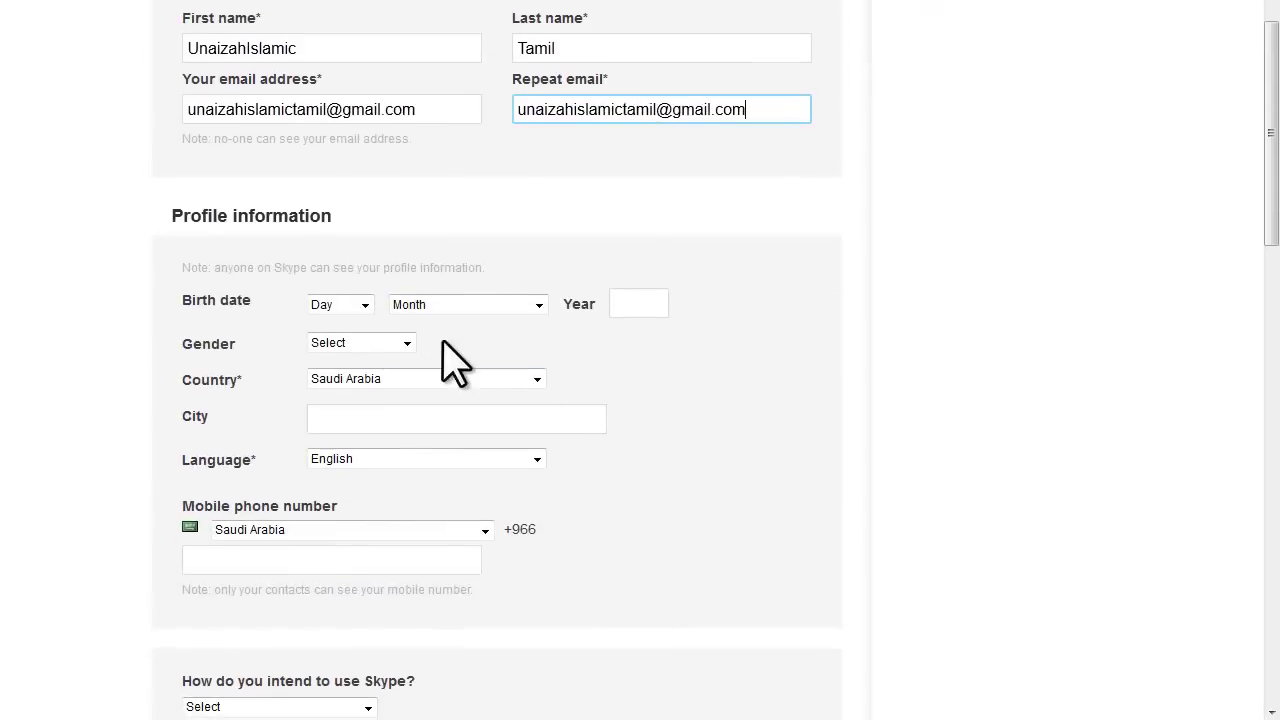
Set birth date 1 January 1970, gender Male and country Saudi Arabia.
{"action": "left_click", "coordinate": [364, 304]}
{"action": "left_click", "coordinate": [330, 343]}
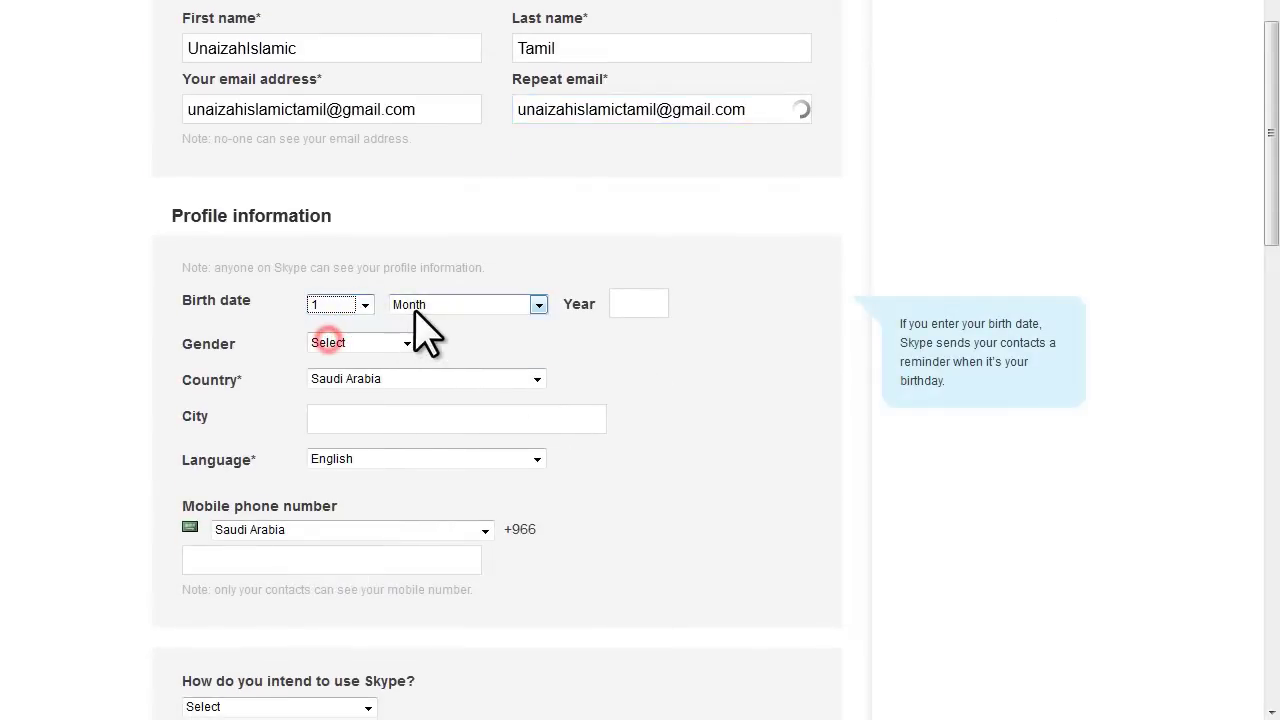
{"action": "left_click", "coordinate": [413, 306]}
{"action": "left_click", "coordinate": [420, 340]}
{"action": "left_click", "coordinate": [648, 303]}
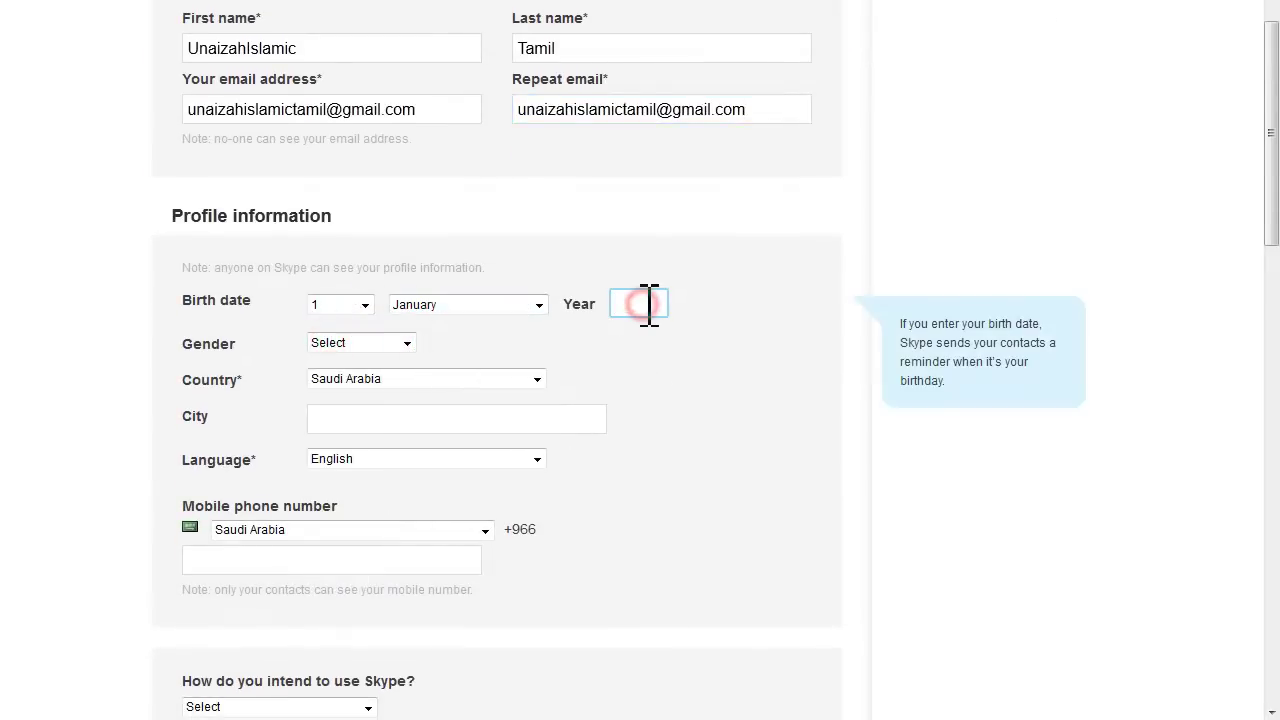
{"action": "type", "text": "1970"}
{"action": "key", "text": "Tab"}
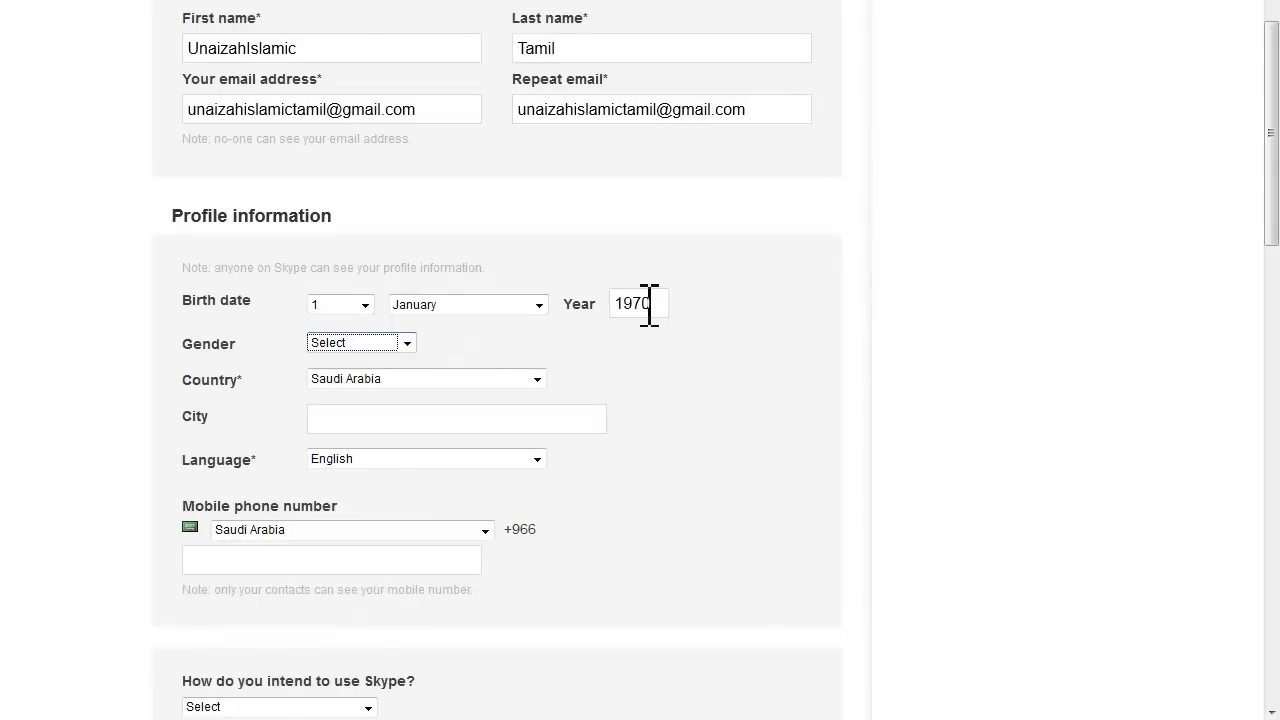
{"action": "left_click", "coordinate": [407, 343]}
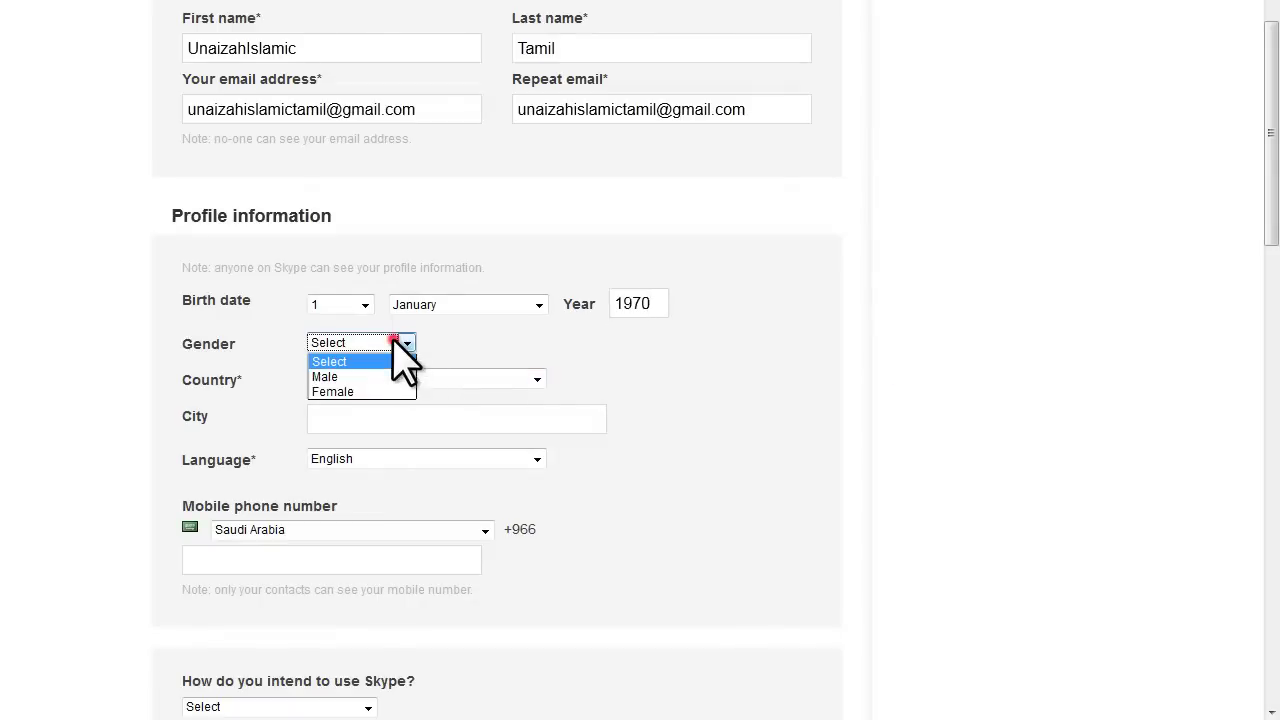
{"action": "left_click", "coordinate": [372, 377]}
{"action": "left_click", "coordinate": [385, 380]}
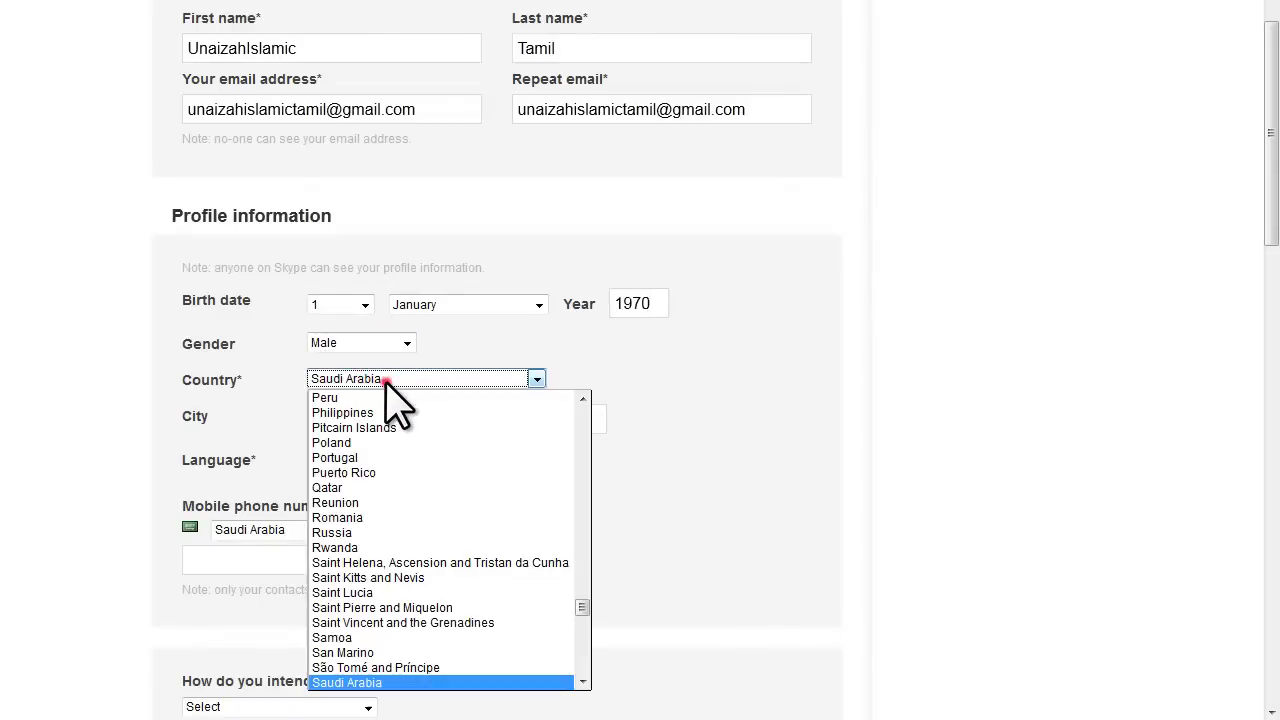
{"action": "left_click", "coordinate": [386, 381]}
Enter the city and choose 'Mostly personal conversations' as the intended use of Skype.
{"action": "left_click", "coordinate": [371, 416]}
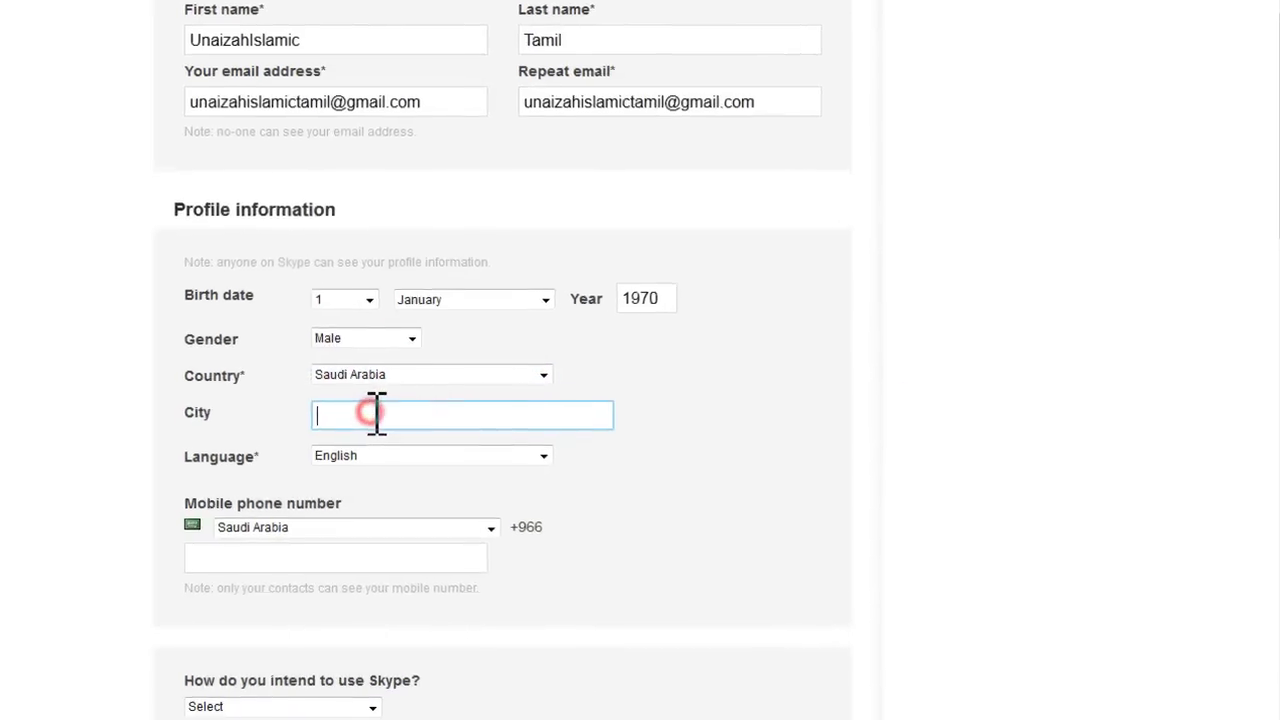
{"action": "type", "text": "U"}
{"action": "type", "text": "naizah"}
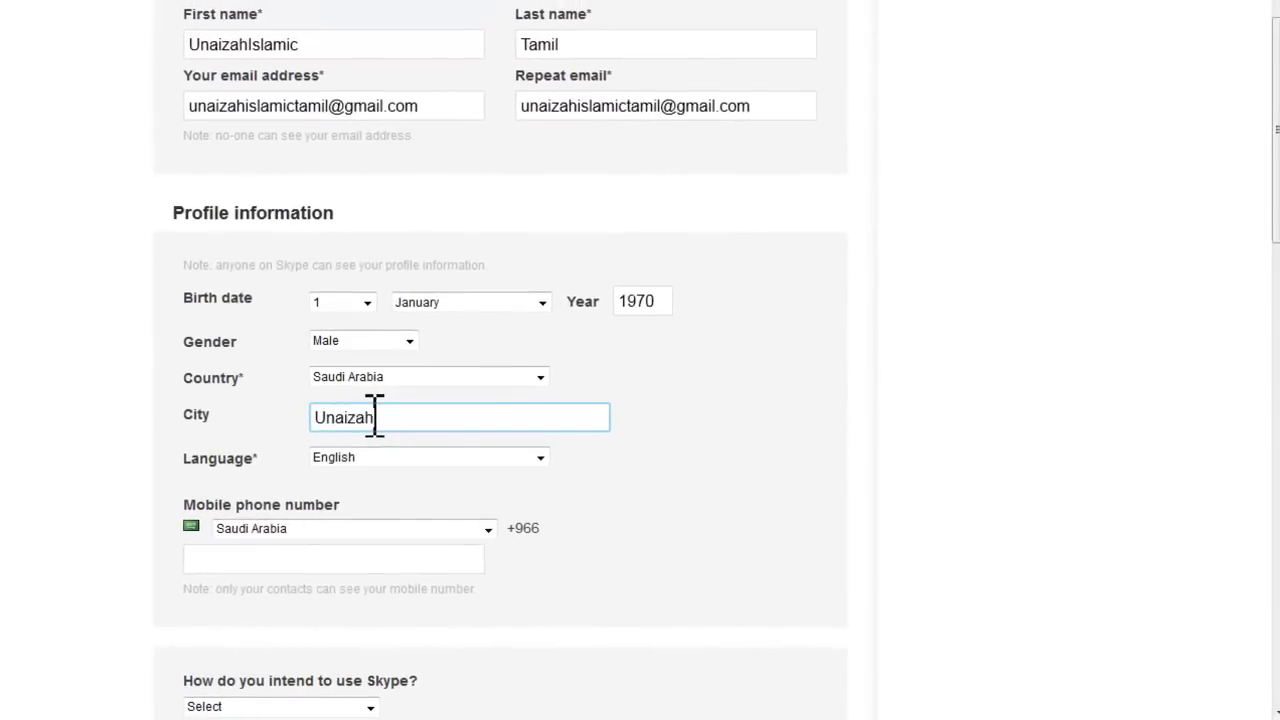
{"action": "type", "text": " Alqassim"}
{"action": "key", "text": "Tab"}
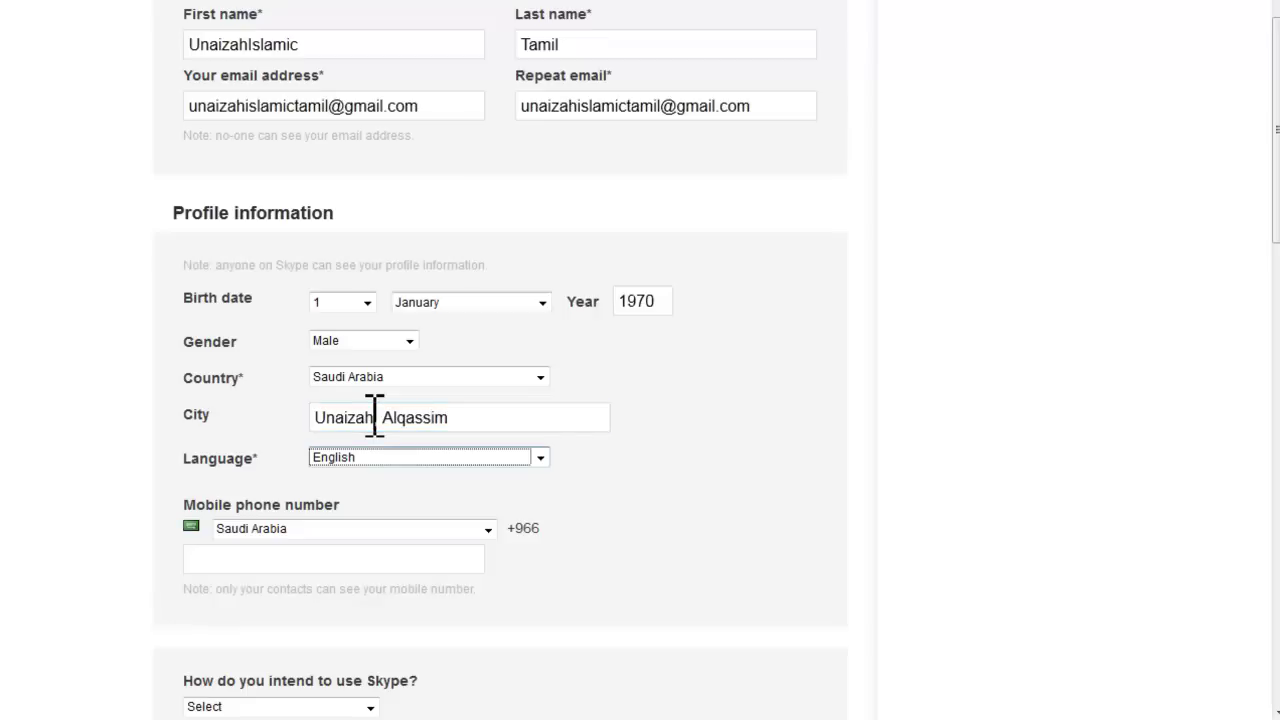
{"action": "left_click", "coordinate": [331, 559]}
{"action": "scroll", "coordinate": [672, 482], "scroll_direction": "down", "scroll_amount": 3}
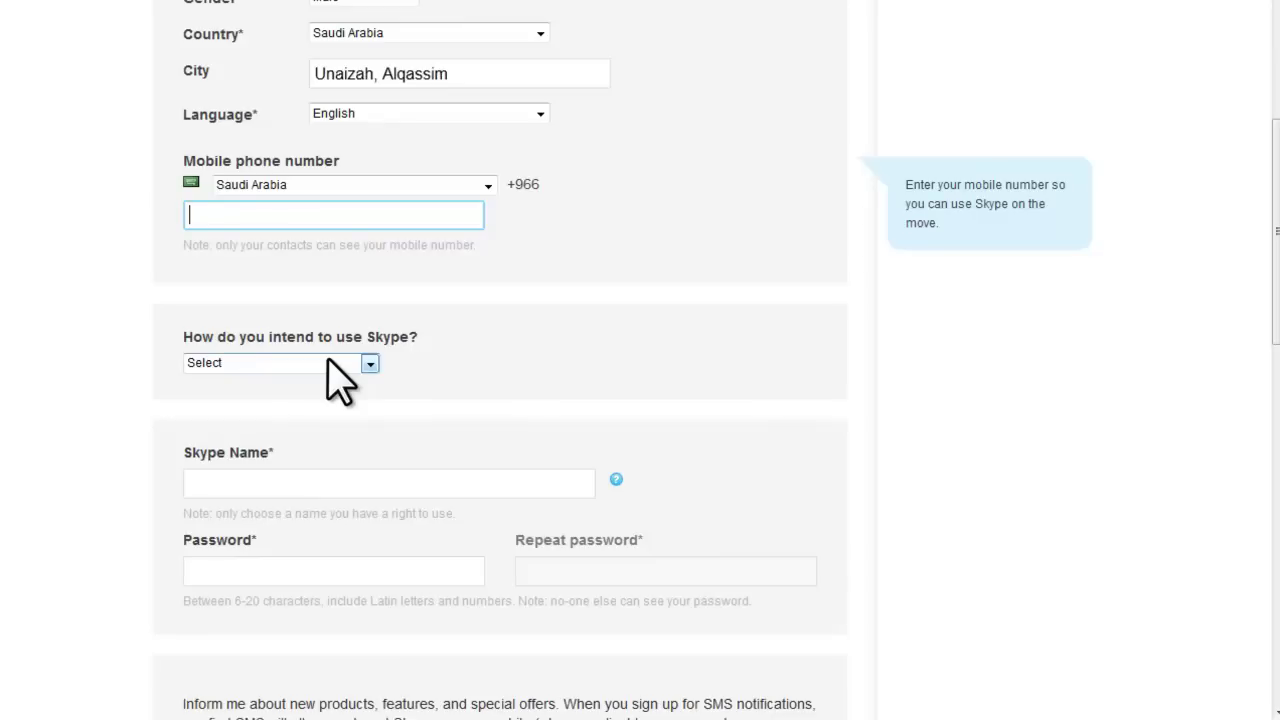
{"action": "left_click", "coordinate": [338, 366]}
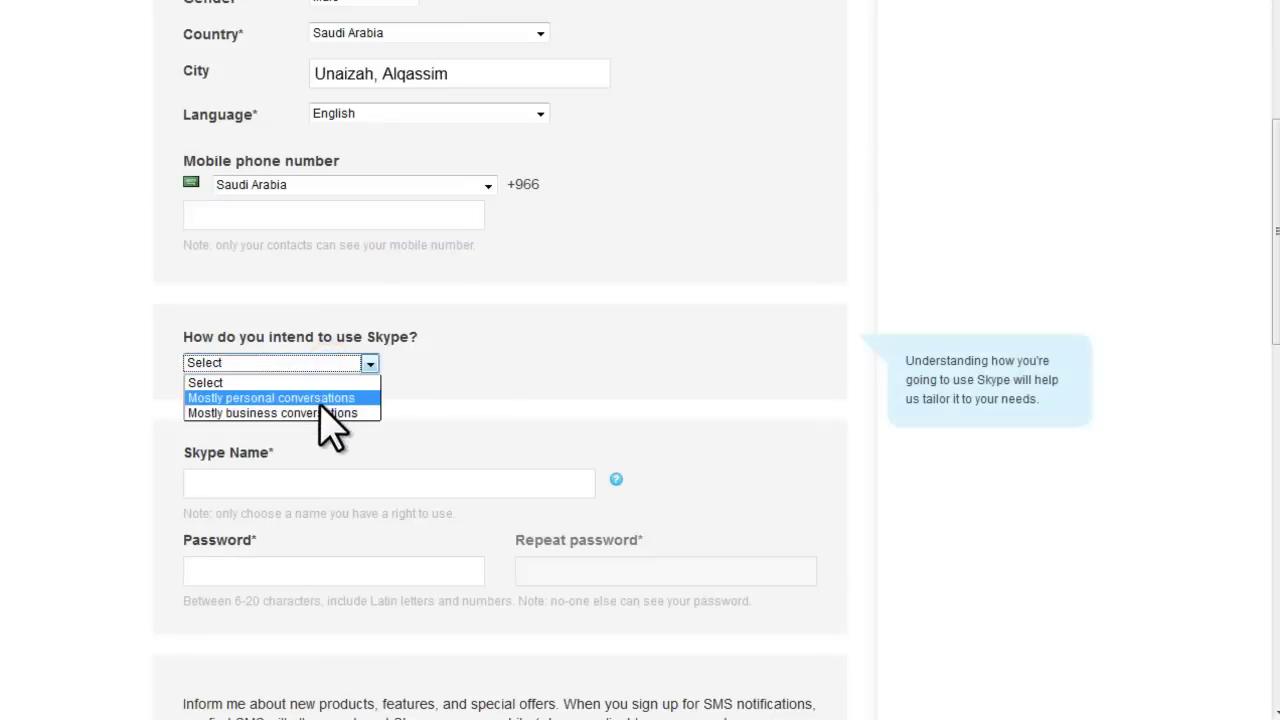
{"action": "left_click", "coordinate": [320, 400]}
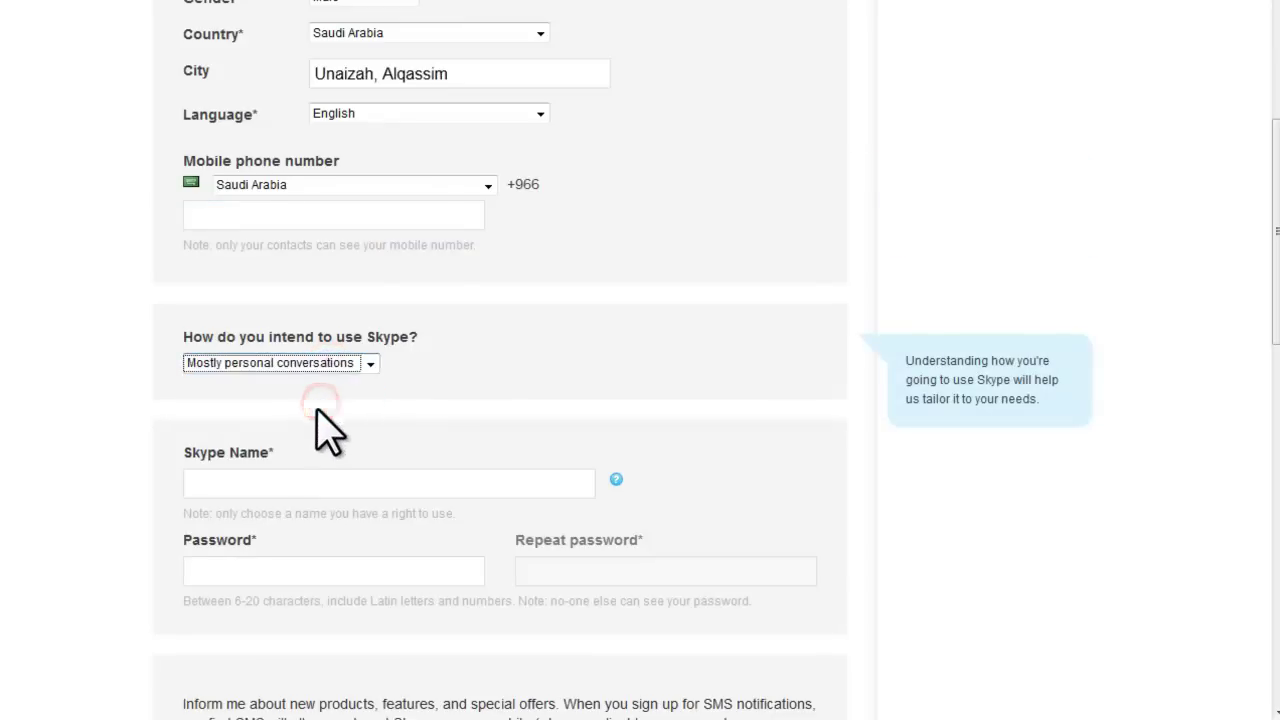
{"action": "left_click", "coordinate": [287, 488]}
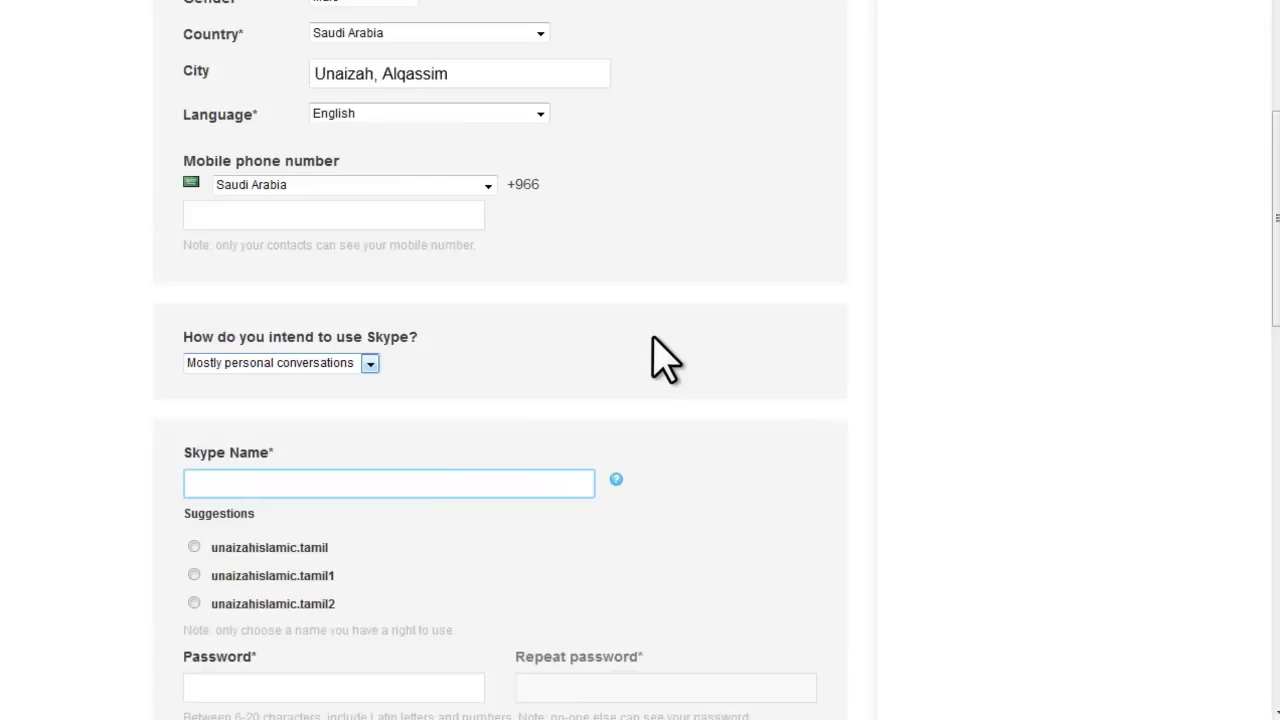
Enter the chosen Skype Name and type the account password twice.
{"action": "left_click", "coordinate": [214, 483]}
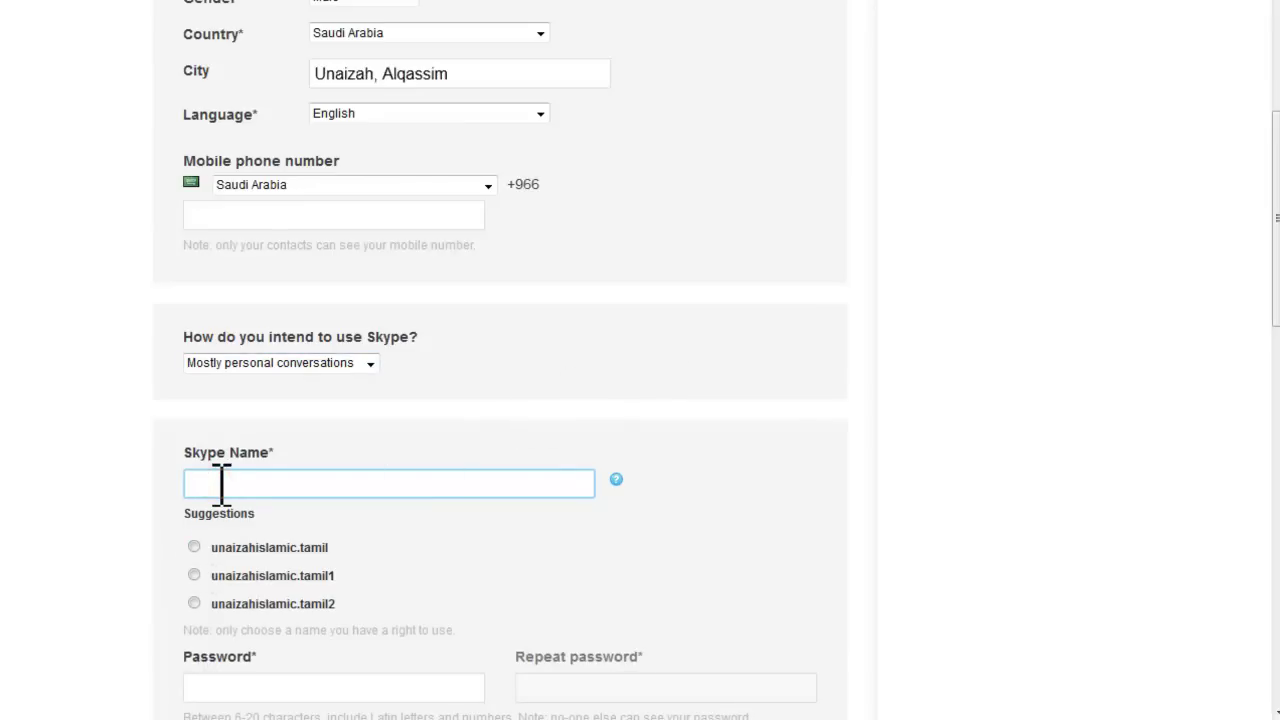
{"action": "type", "text": "unaizahislam"}
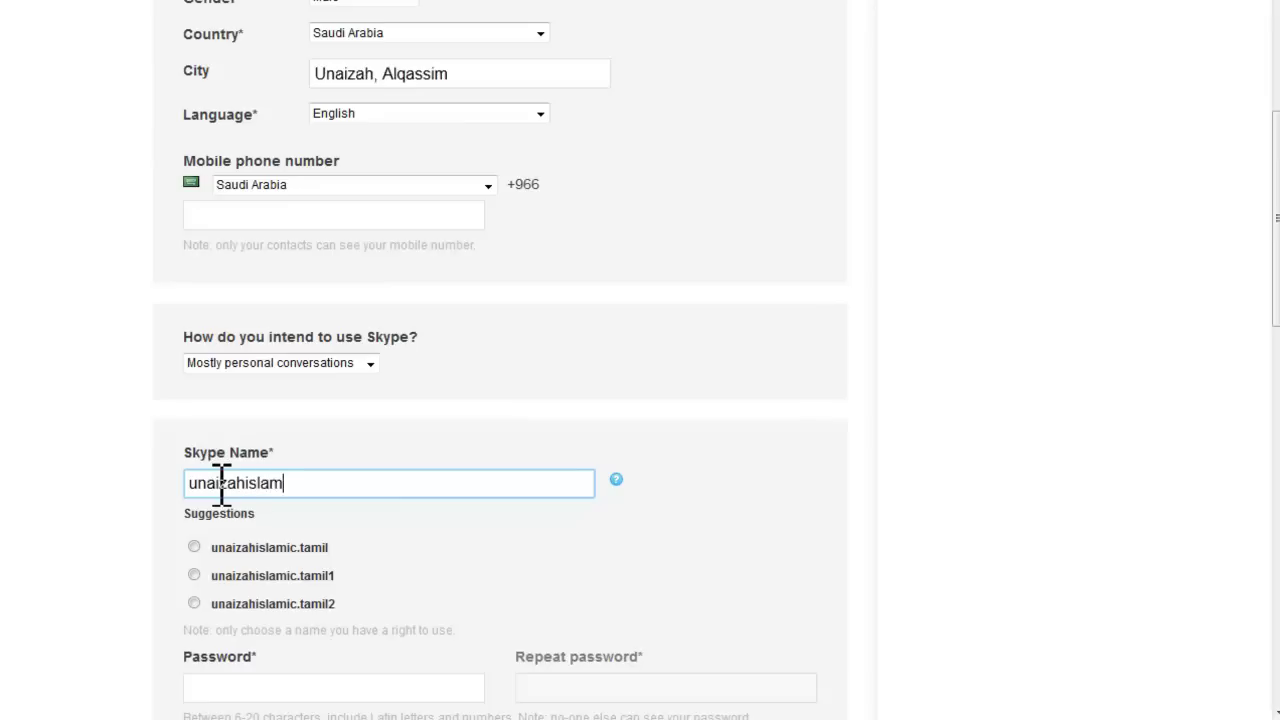
{"action": "type", "text": "ictamil"}
{"action": "scroll", "coordinate": [608, 543], "scroll_direction": "down", "scroll_amount": 2}
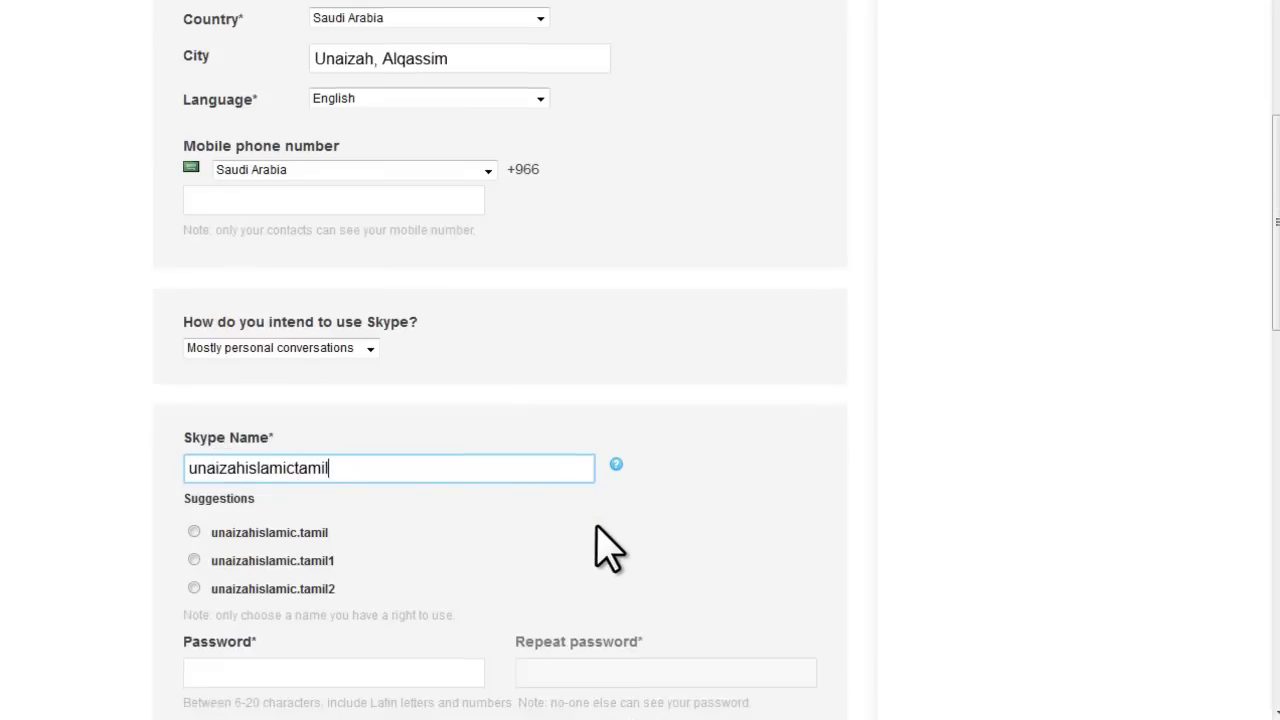
{"action": "left_click", "coordinate": [398, 457]}
{"action": "type", "text": "***"}
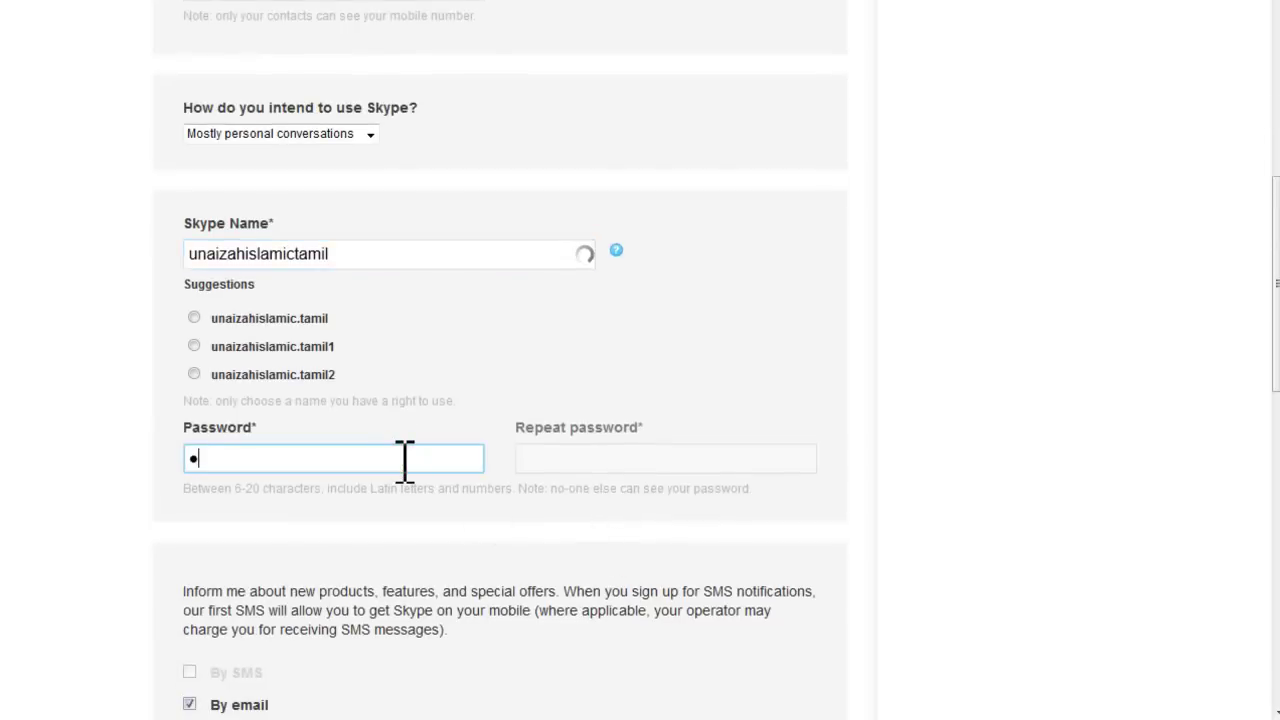
{"action": "type", "text": "*****"}
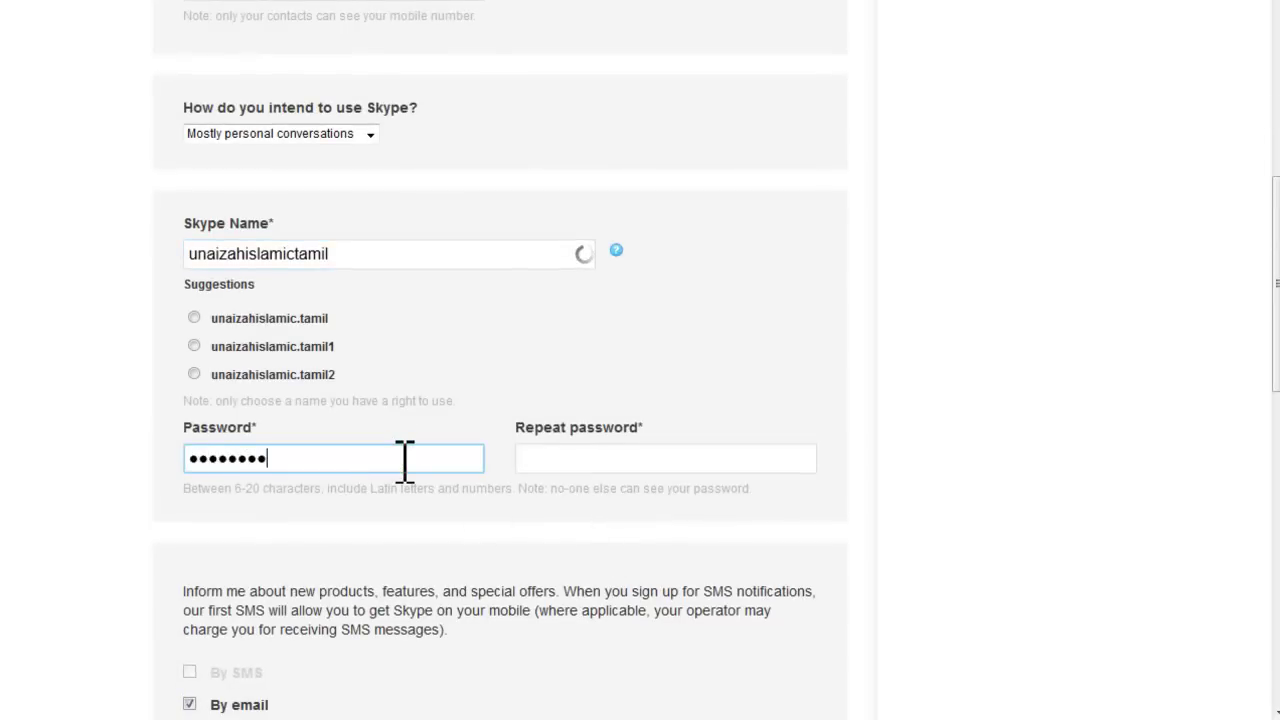
{"action": "key", "text": "Tab"}
{"action": "type", "text": "******"}
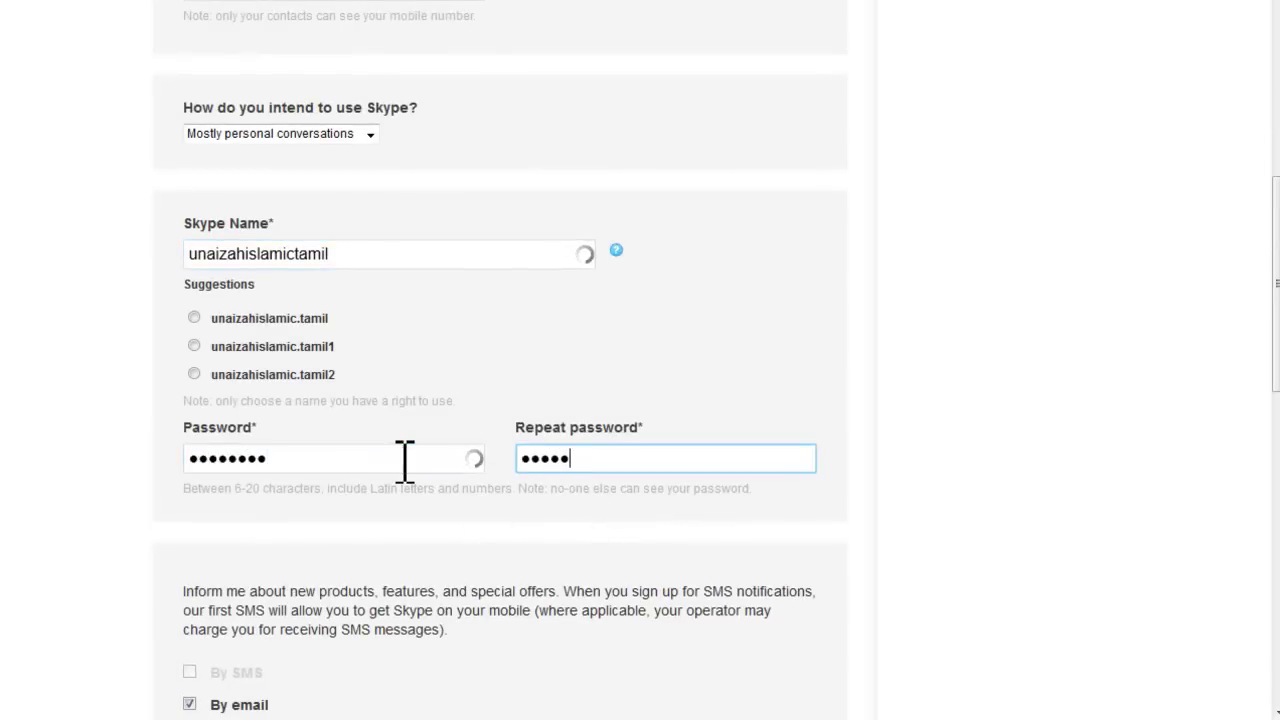
{"action": "type", "text": "**"}
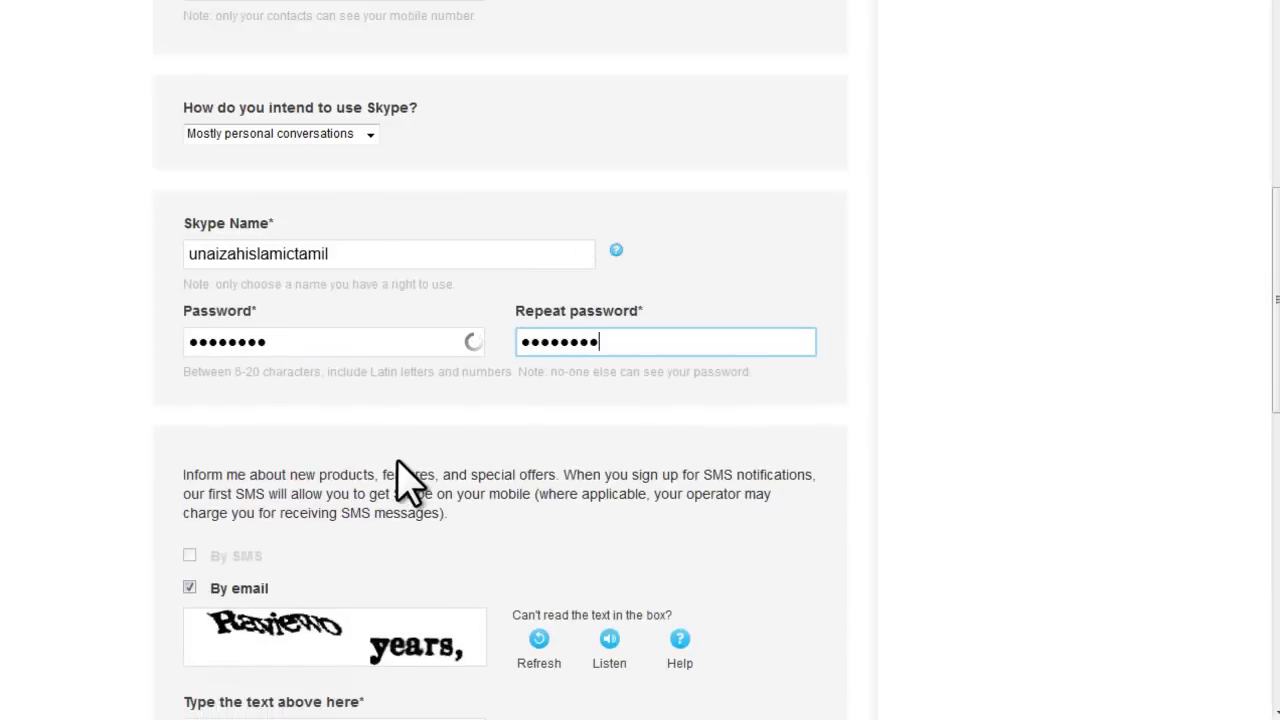
Fill in the captcha text and submit the sign-up form.
{"action": "scroll", "coordinate": [300, 620], "scroll_direction": "down", "scroll_amount": 2}
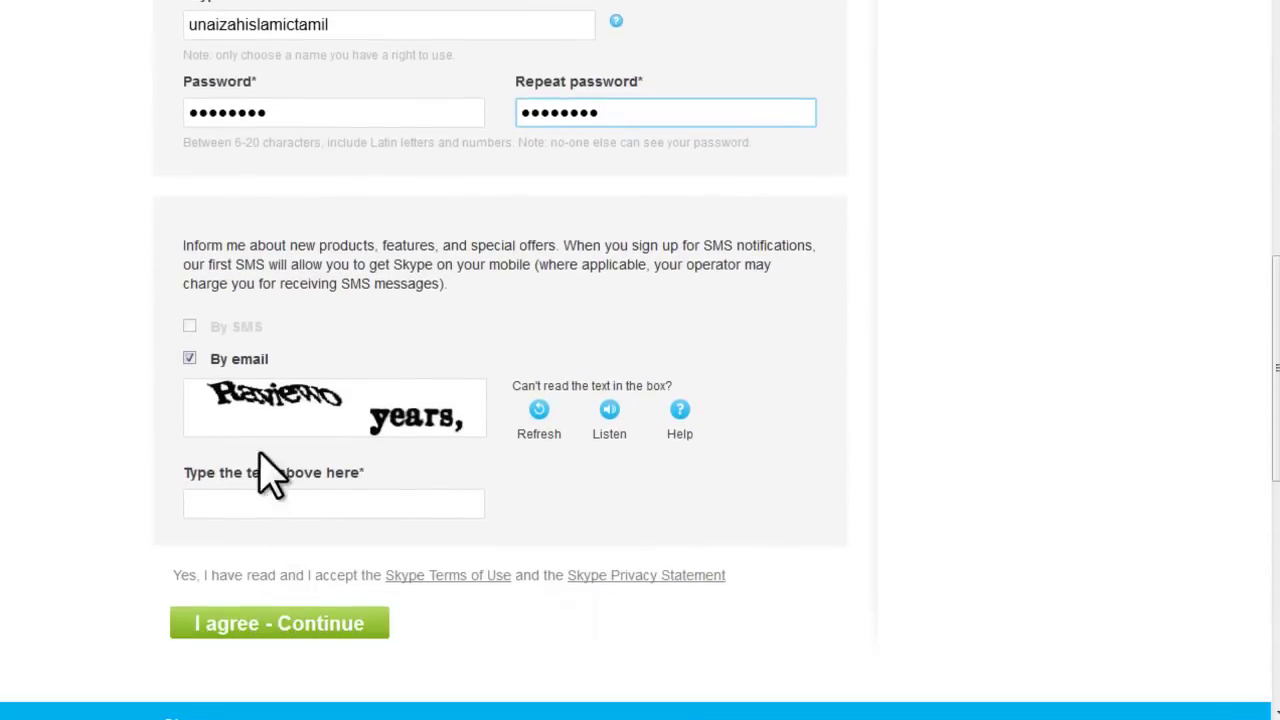
{"action": "left_click", "coordinate": [240, 505]}
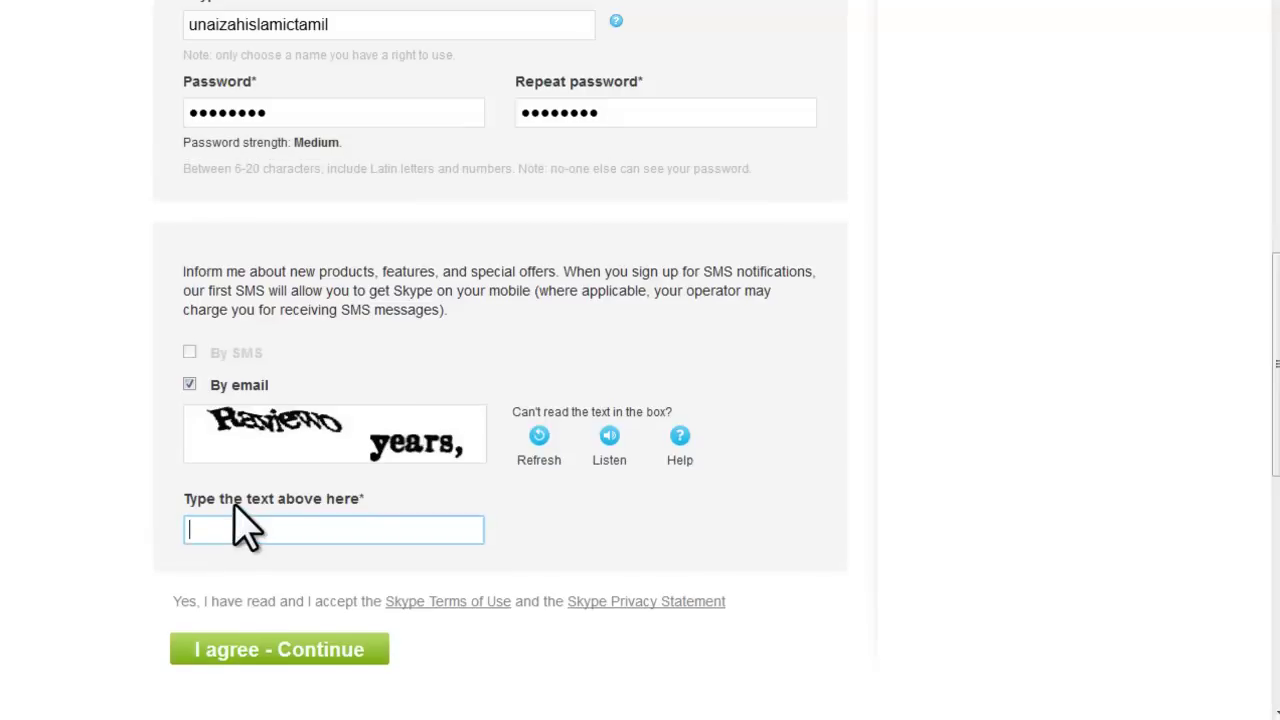
{"action": "type", "text": "Raview years,"}
{"action": "left_click", "coordinate": [267, 652]}
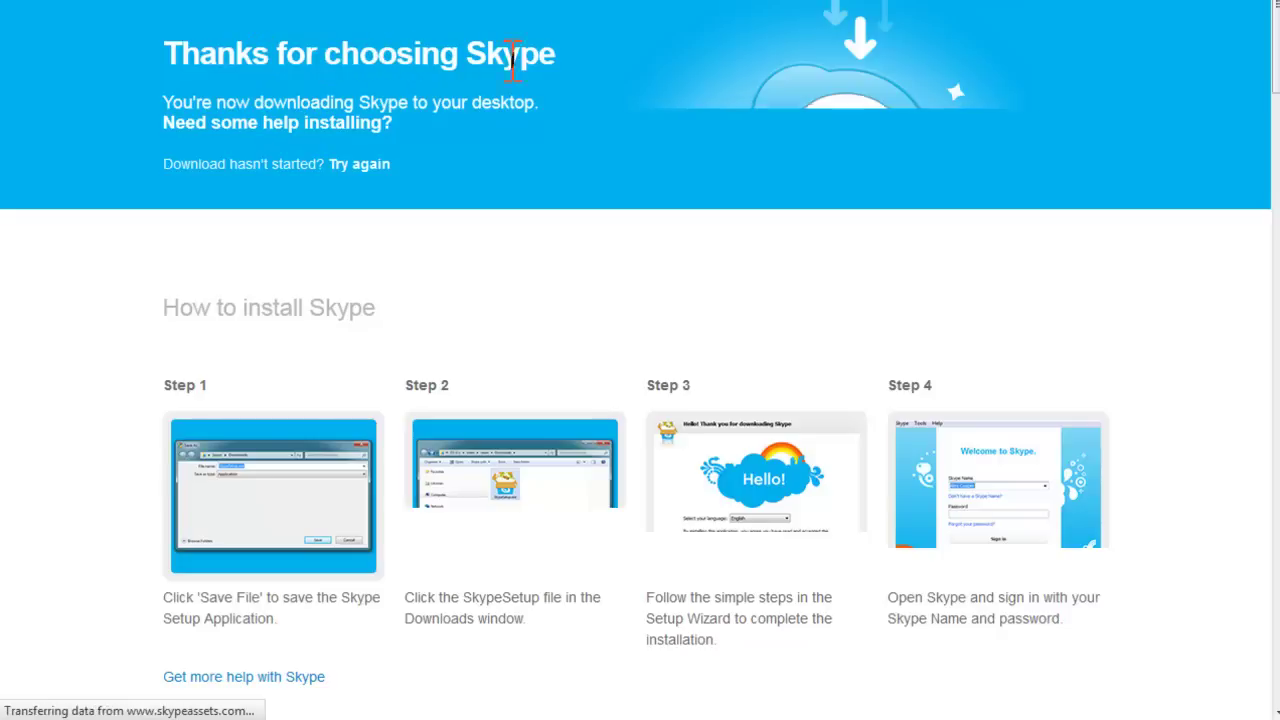
Scroll through the Thanks for choosing Skype page until the SkypeSetup.exe download dialog appears.
{"action": "scroll", "coordinate": [1130, 262], "scroll_direction": "down", "scroll_amount": 2}
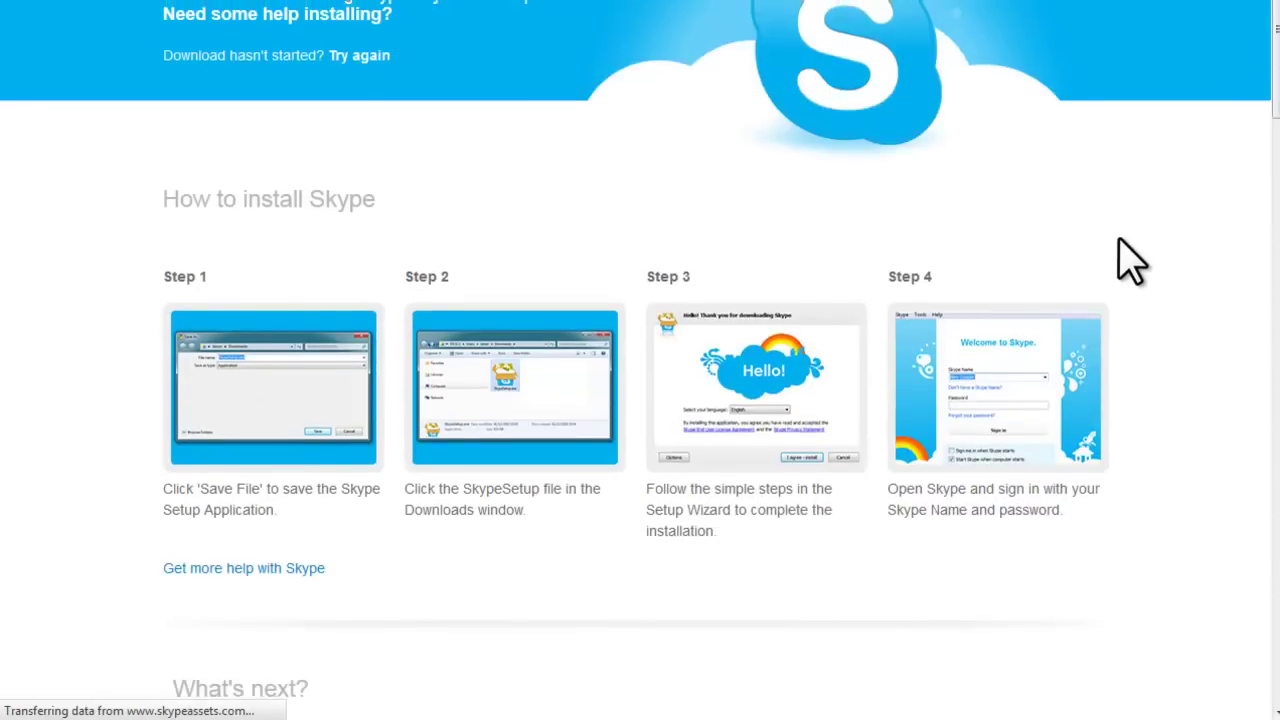
{"action": "scroll", "coordinate": [1130, 262], "scroll_direction": "up", "scroll_amount": 2}
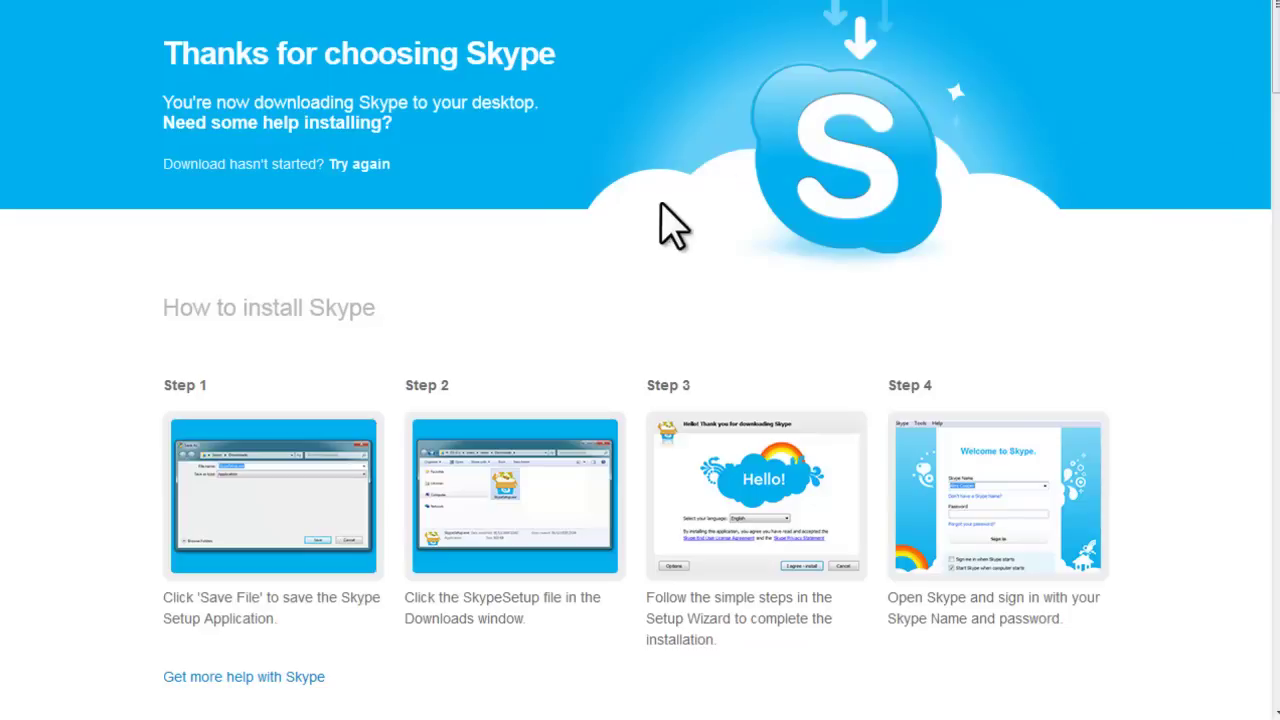
{"action": "scroll", "coordinate": [1020, 205], "scroll_direction": "down", "scroll_amount": 3}
{"action": "scroll", "coordinate": [1030, 210], "scroll_direction": "down", "scroll_amount": 1}
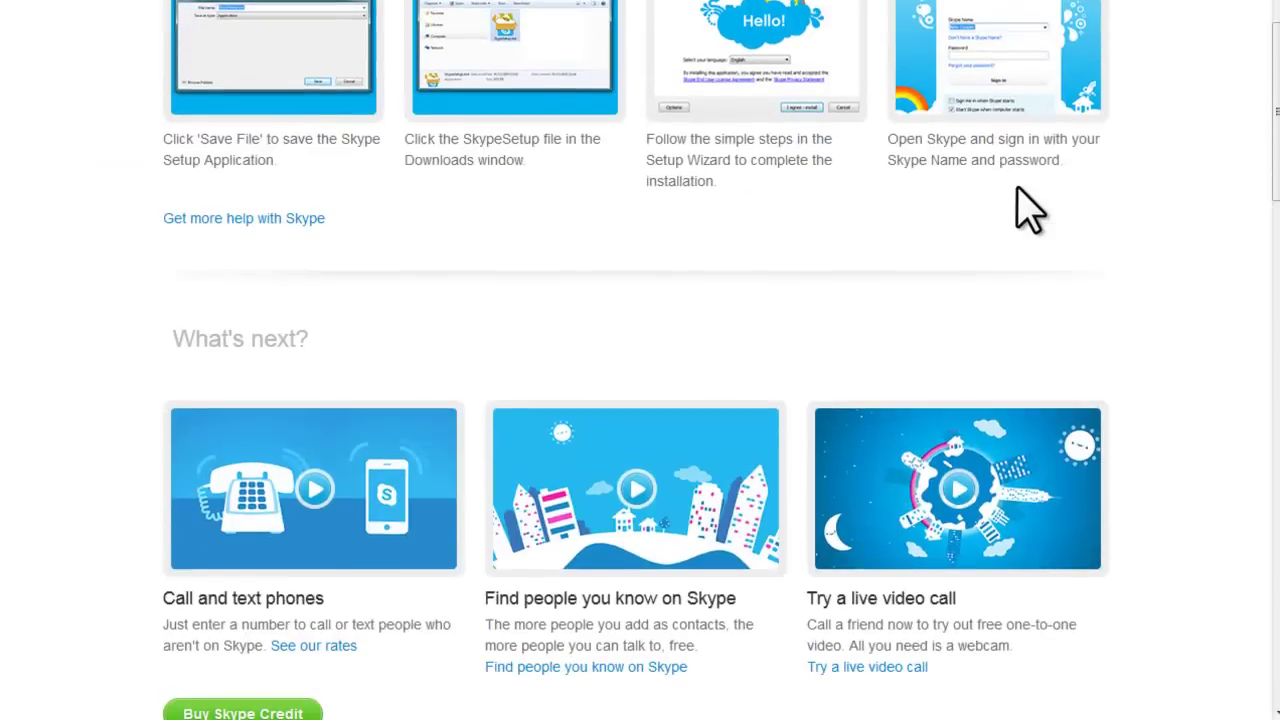
{"action": "scroll", "coordinate": [1030, 210], "scroll_direction": "down", "scroll_amount": 2}
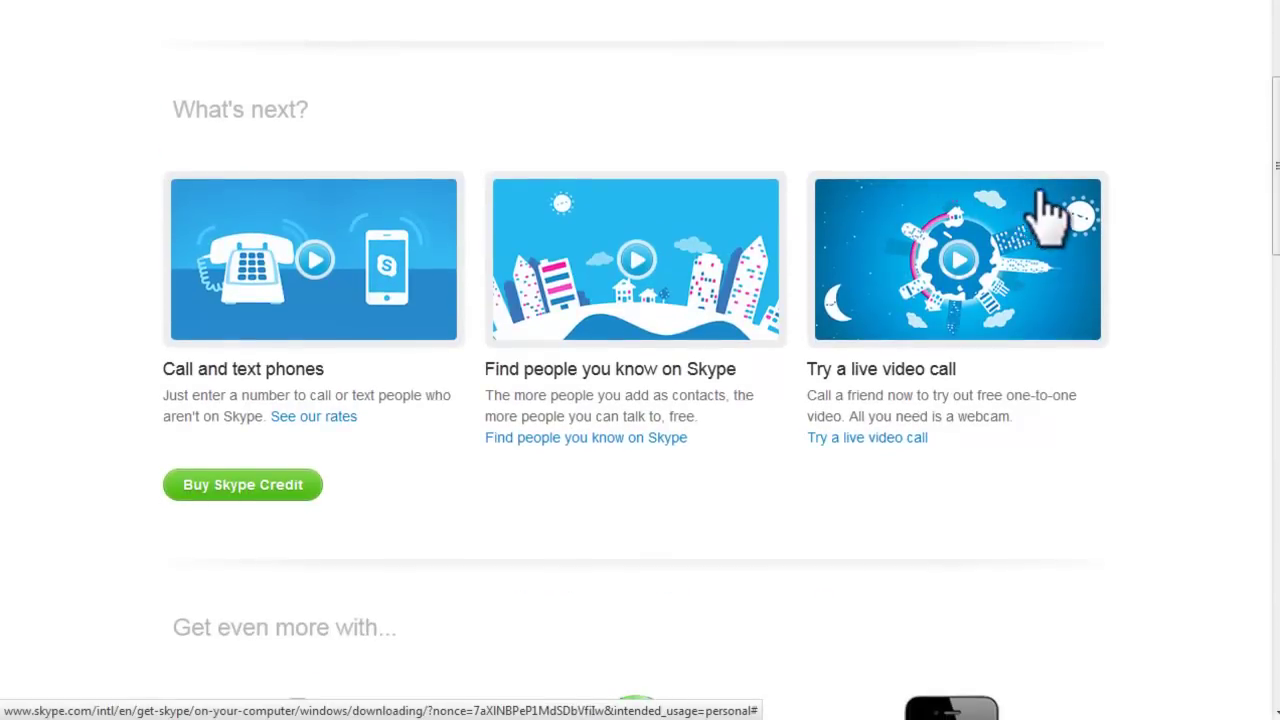
{"action": "scroll", "coordinate": [1035, 220], "scroll_direction": "down", "scroll_amount": 4}
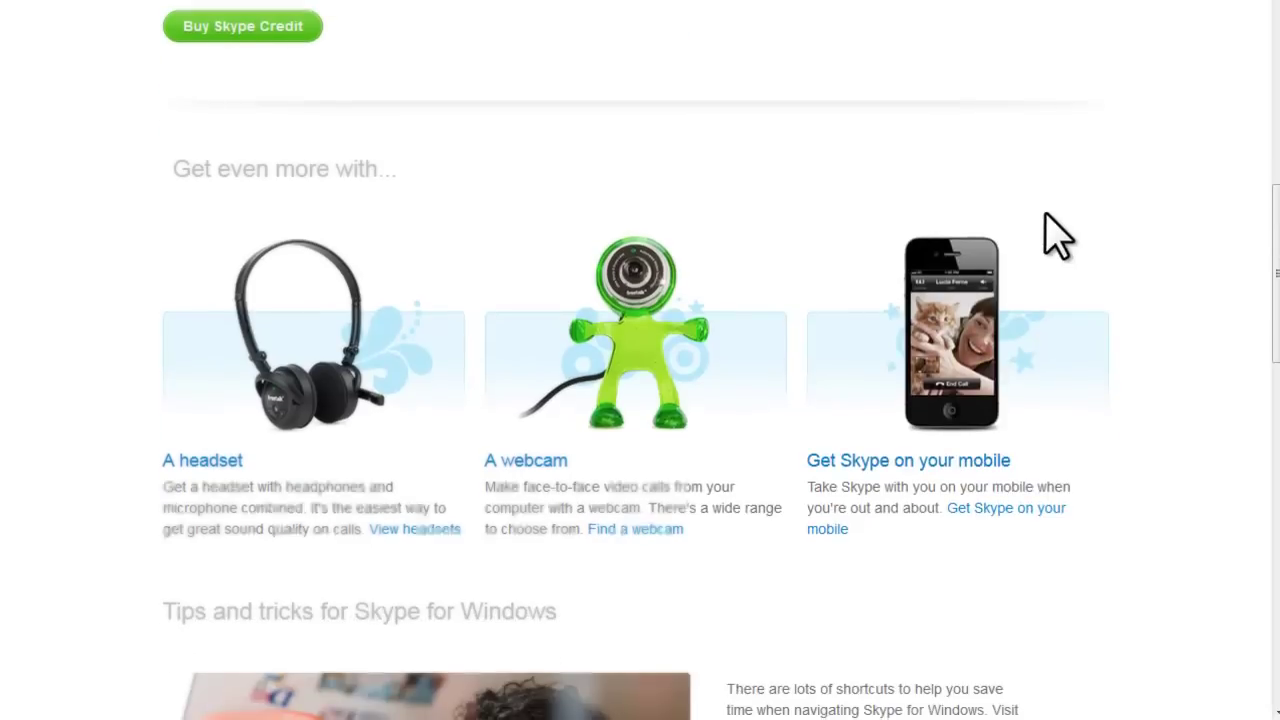
{"action": "scroll", "coordinate": [1060, 234], "scroll_direction": "down", "scroll_amount": 5}
{"action": "scroll", "coordinate": [1060, 234], "scroll_direction": "down", "scroll_amount": 1}
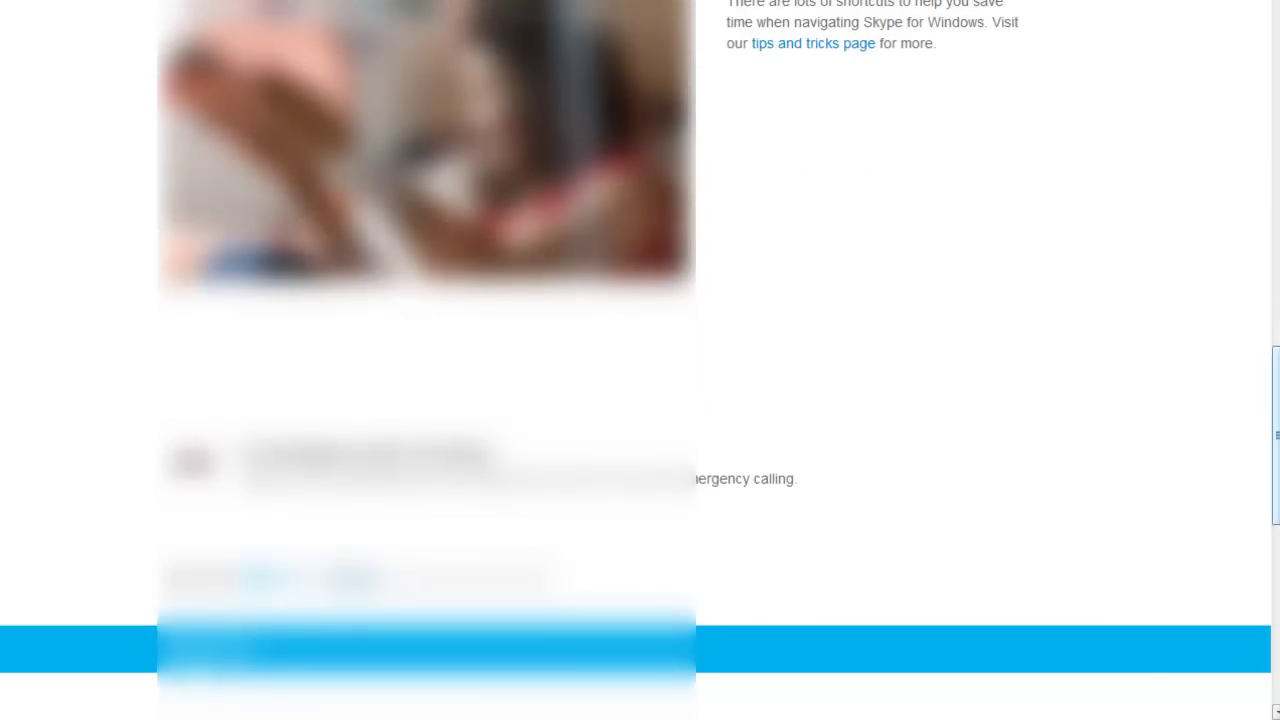
{"action": "scroll", "coordinate": [1276, 410], "scroll_direction": "down", "scroll_amount": 6}
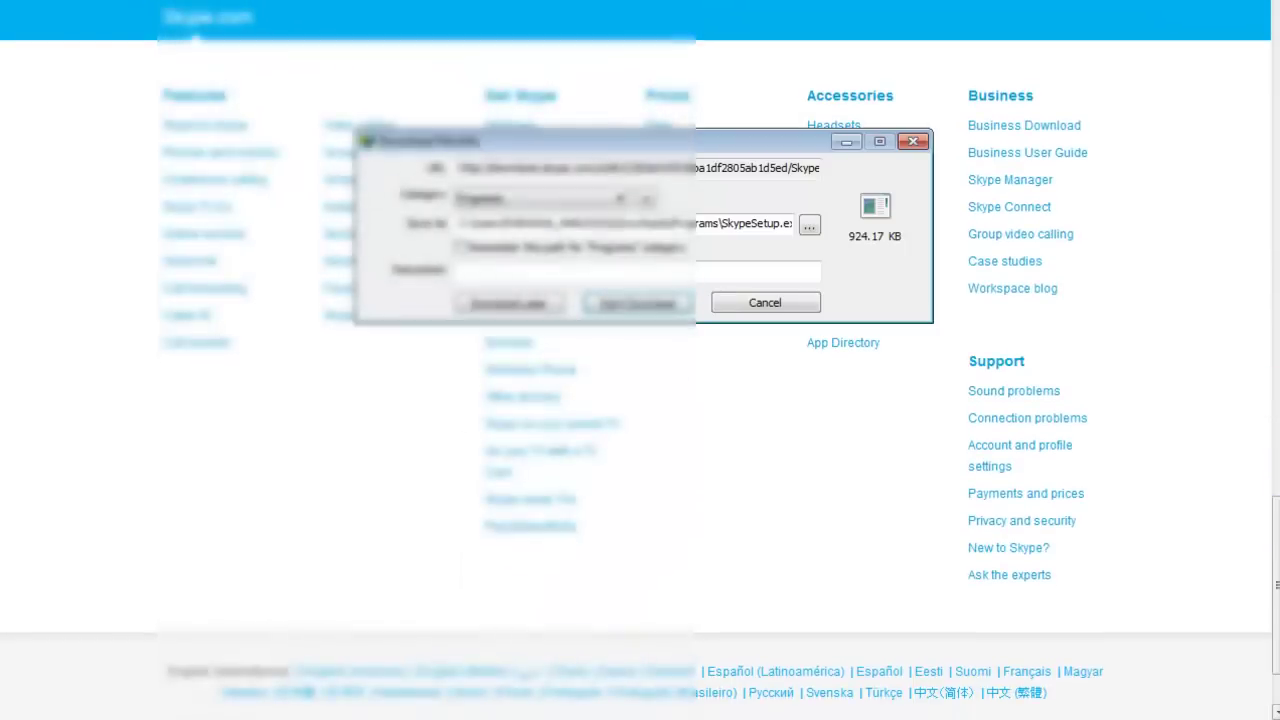
Start the SkypeSetup.exe download in Internet Download Manager.
{"action": "left_click", "coordinate": [660, 304]}
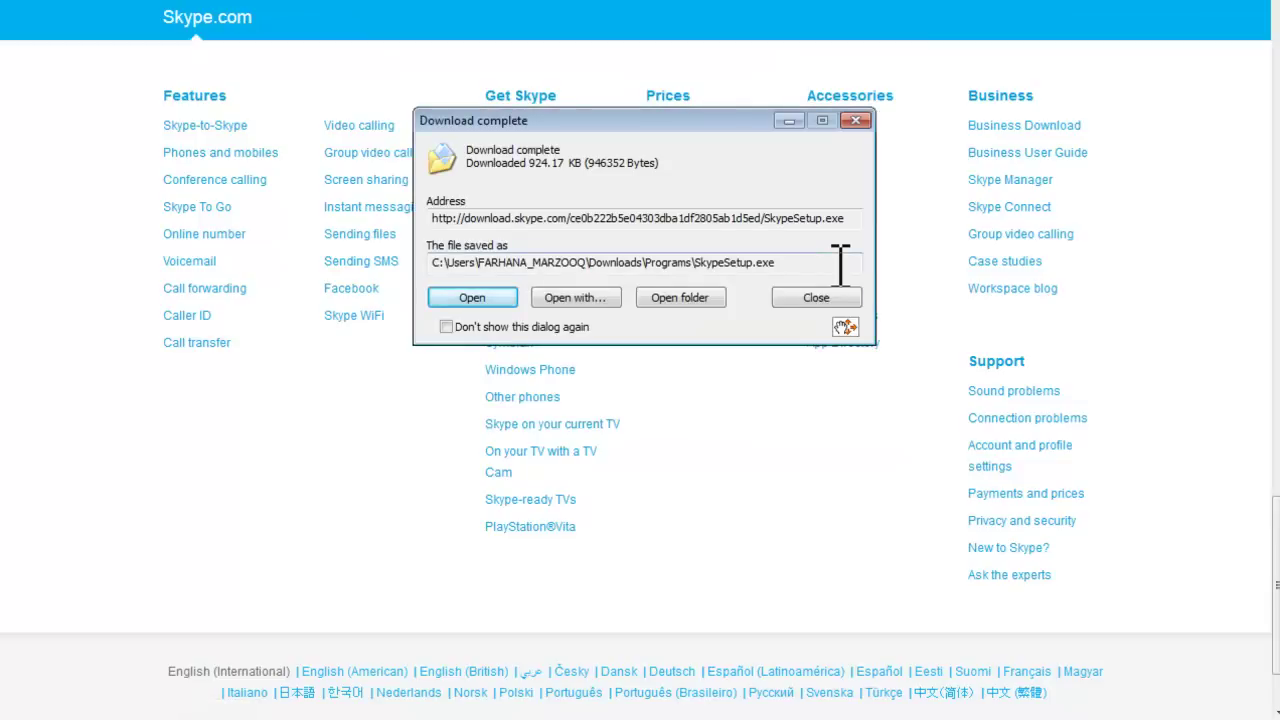
Open the downloaded setup file and accept the terms with English selected.
{"action": "left_click", "coordinate": [505, 290]}
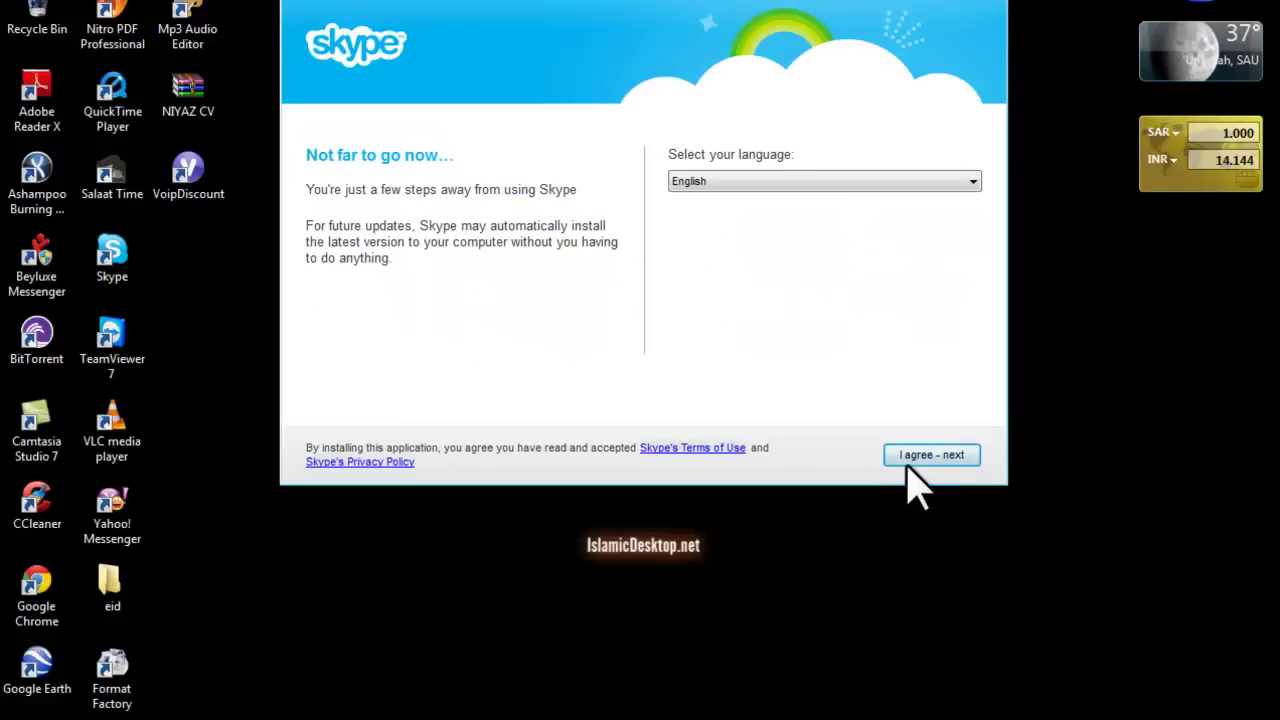
{"action": "left_click", "coordinate": [920, 458]}
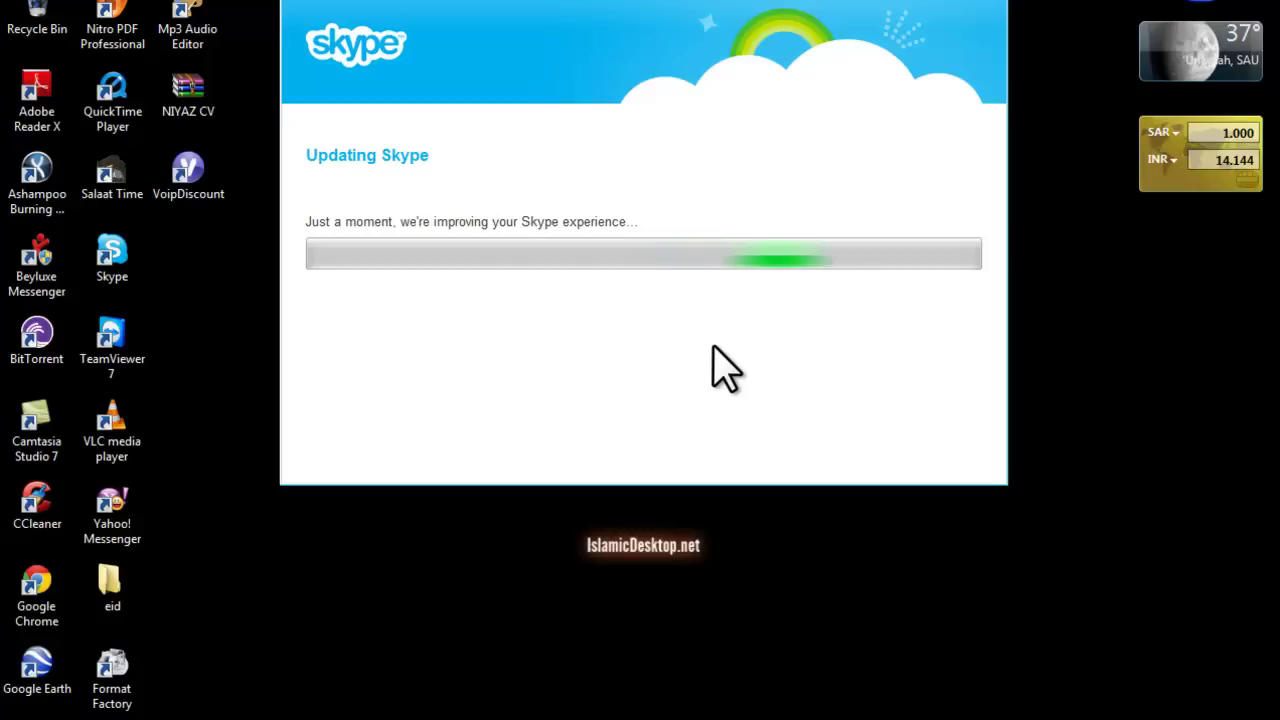
{"action": "left_click", "coordinate": [113, 296]}
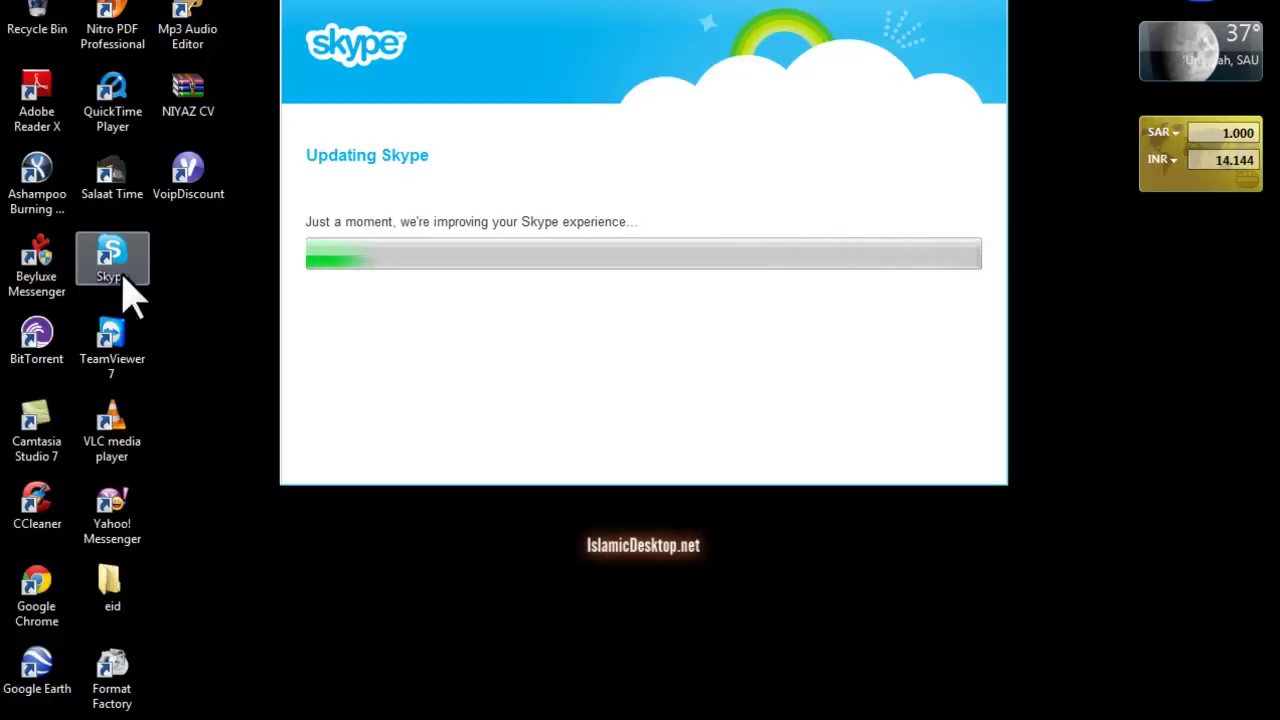
{"action": "left_click", "coordinate": [1104, 719]}
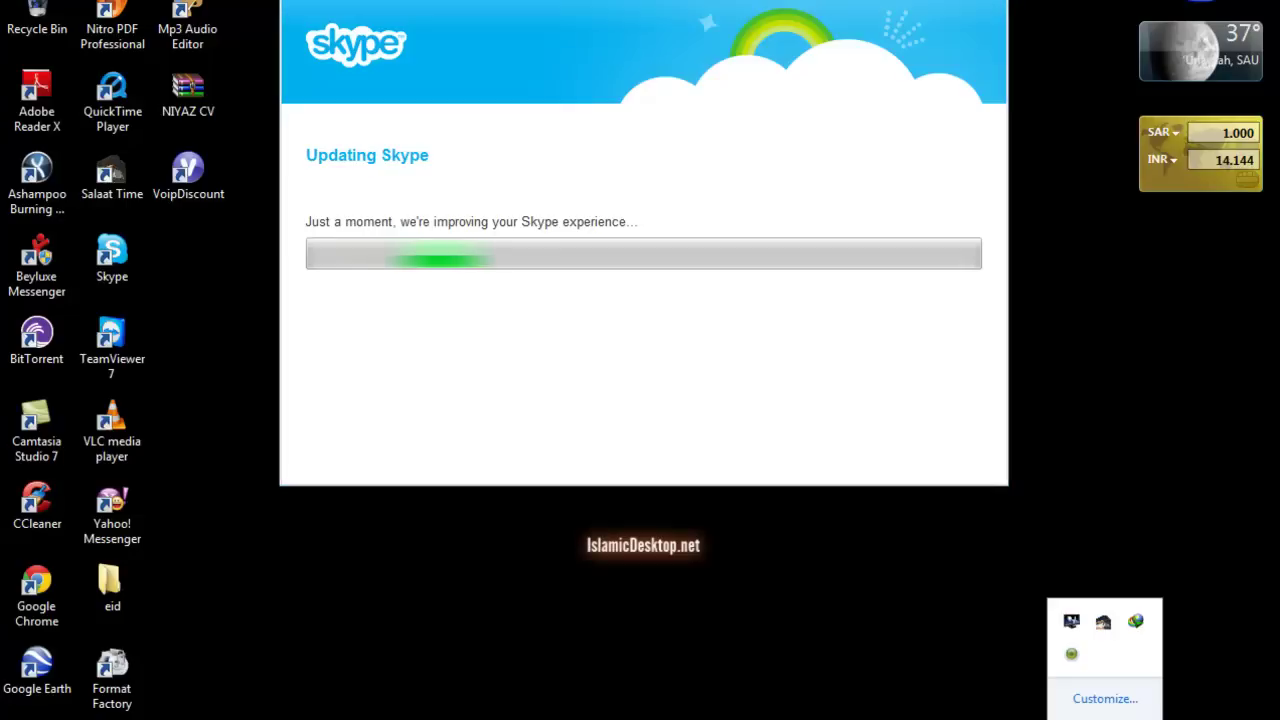
{"action": "left_click", "coordinate": [641, 344]}
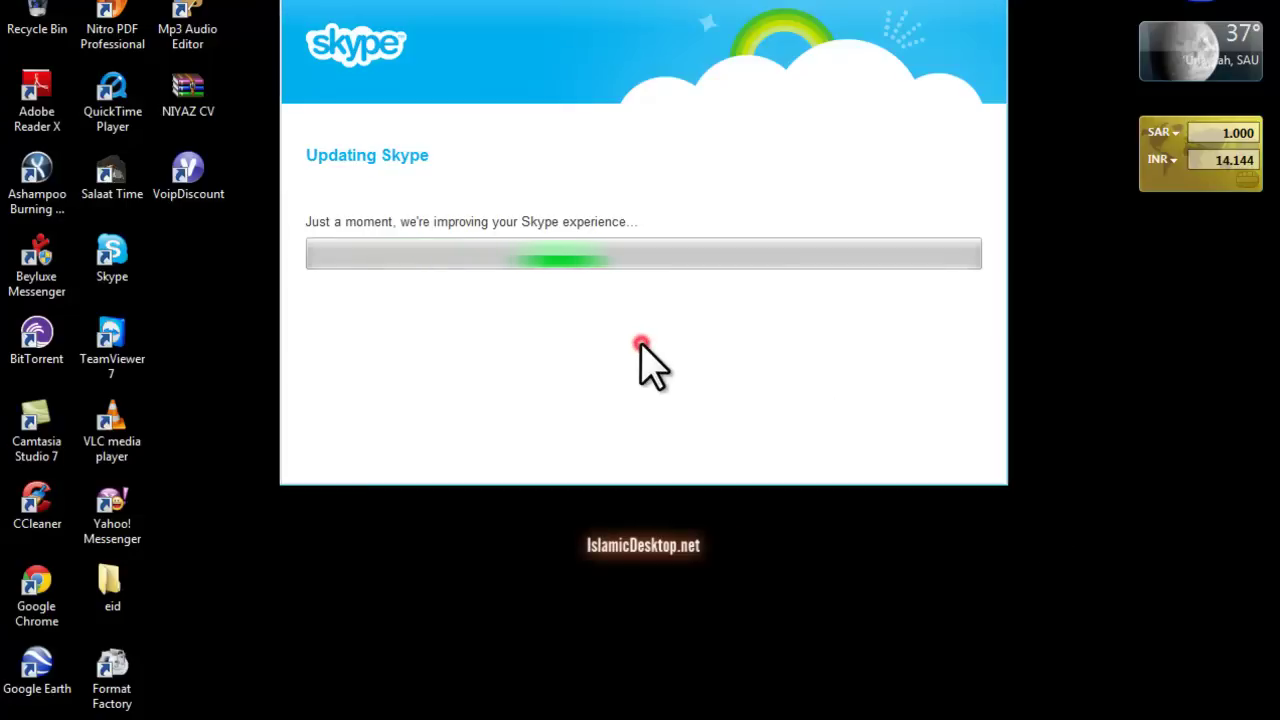
{"action": "left_click", "coordinate": [1125, 719]}
{"action": "left_click", "coordinate": [1104, 719]}
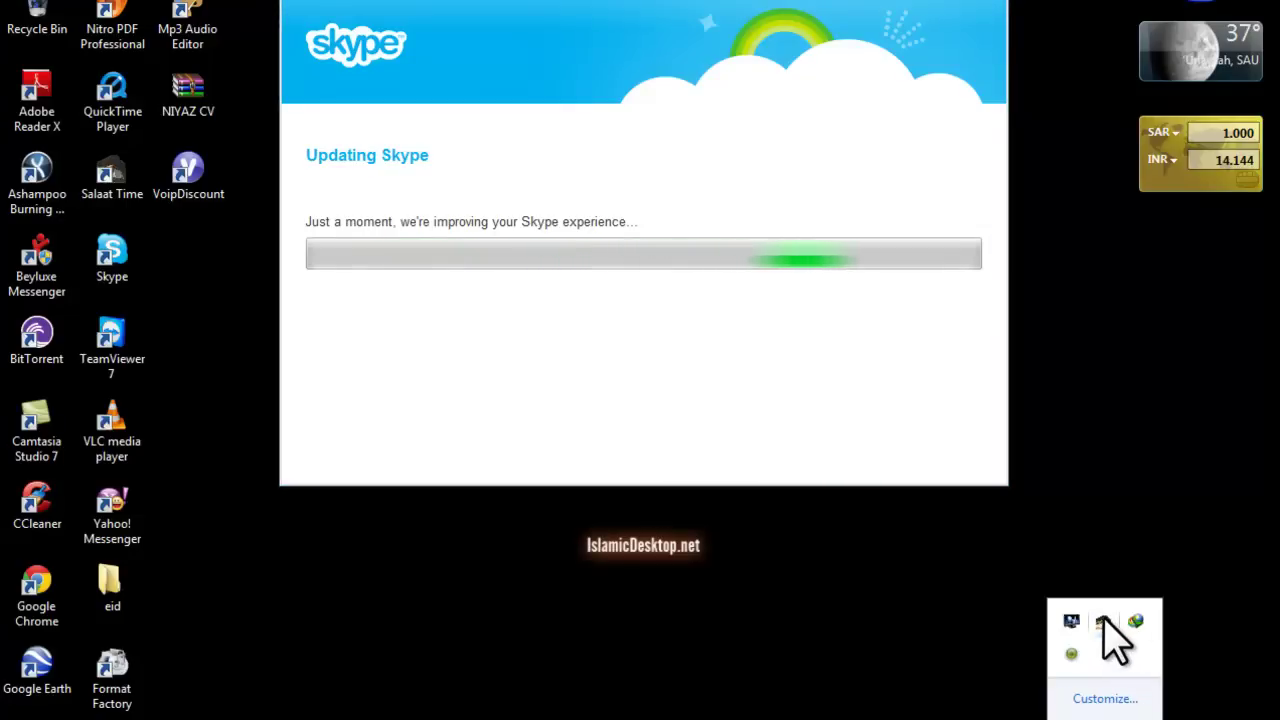
{"action": "left_click", "coordinate": [793, 364]}
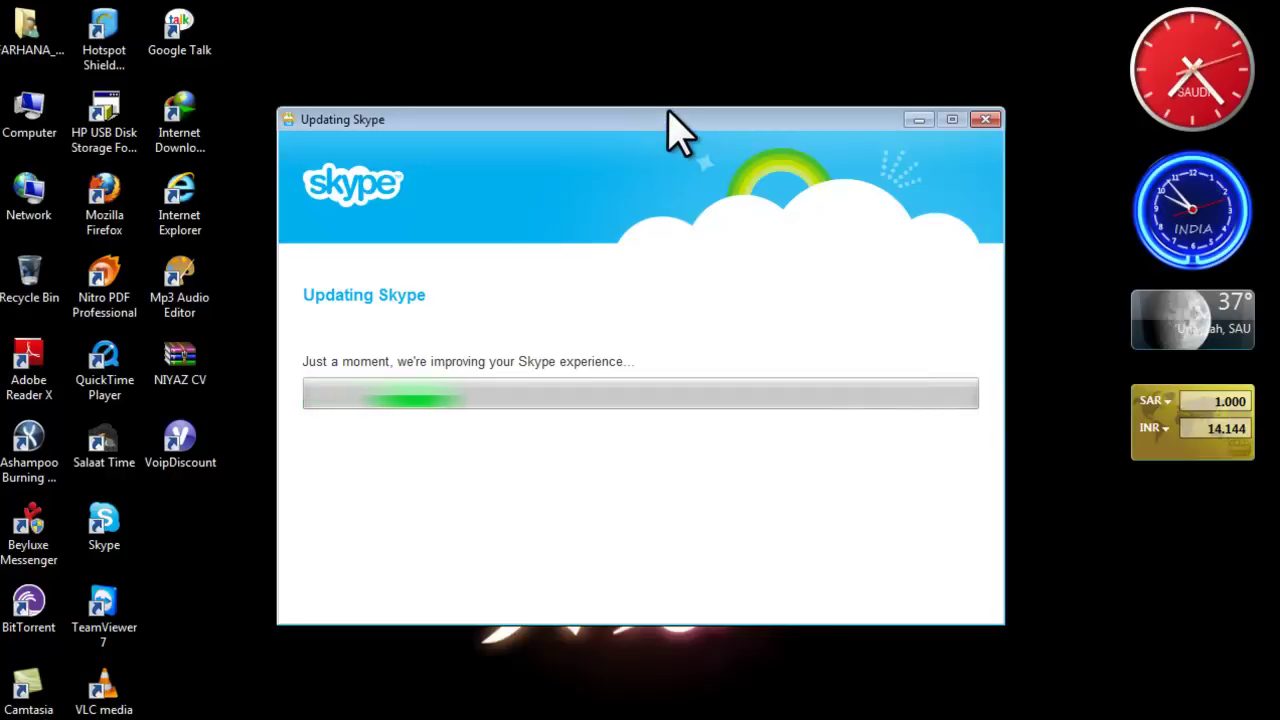
Move the Updating Skype window aside, then open Skype.com's Special offers page.
{"action": "left_click_drag", "start_coordinate": [669, 117], "coordinate": [687, 200]}
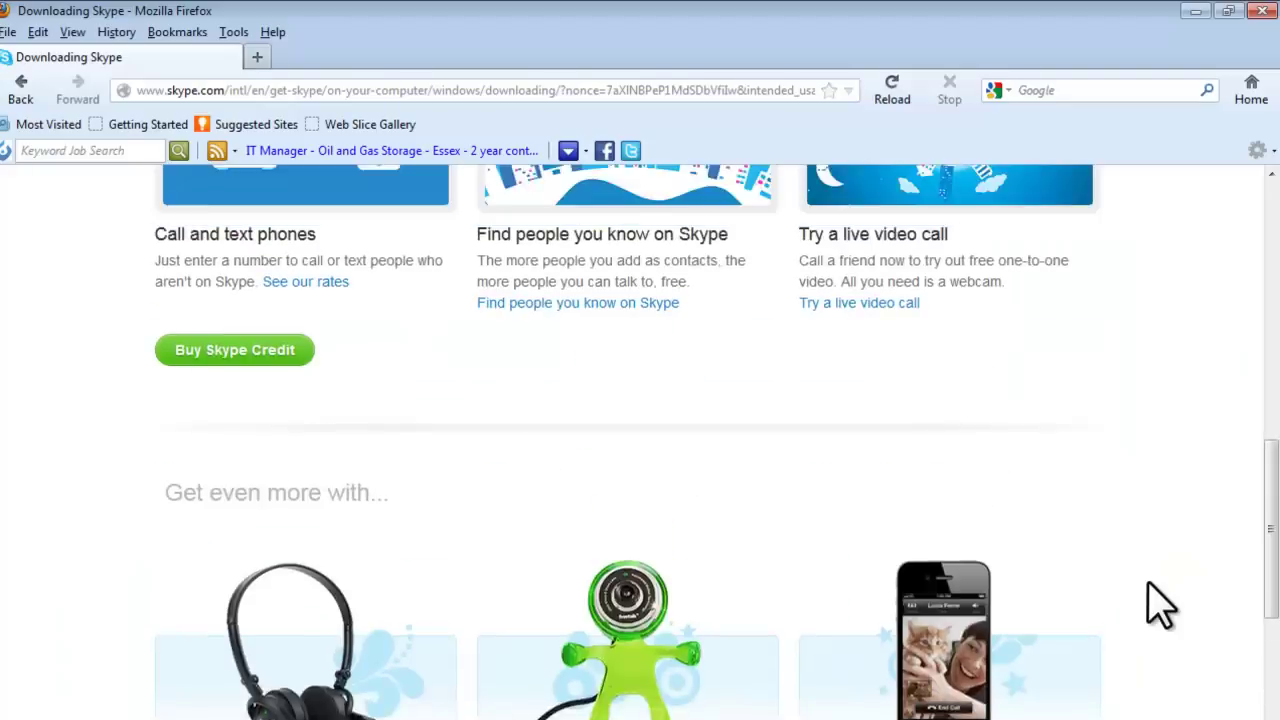
{"action": "scroll", "coordinate": [1157, 606], "scroll_direction": "up", "scroll_amount": 10}
{"action": "scroll", "coordinate": [1157, 606], "scroll_direction": "up", "scroll_amount": 1}
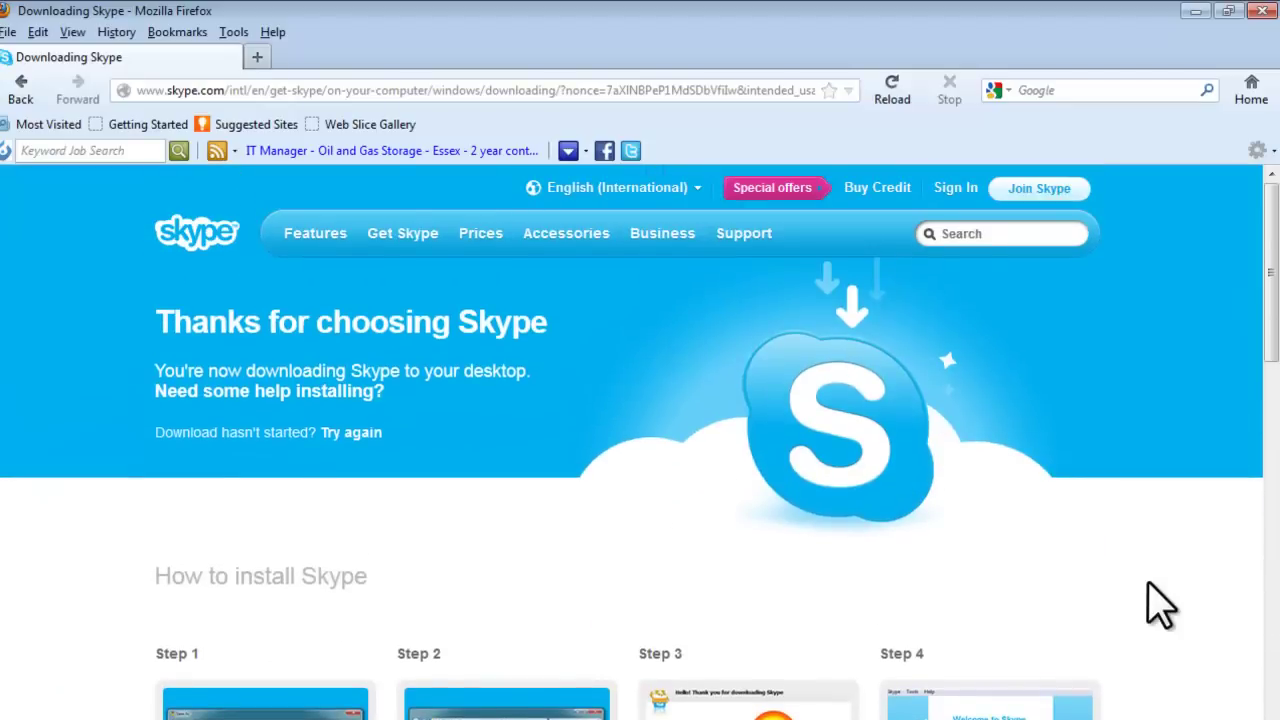
{"action": "left_click_drag", "start_coordinate": [157, 322], "coordinate": [601, 323]}
{"action": "left_click", "coordinate": [601, 324]}
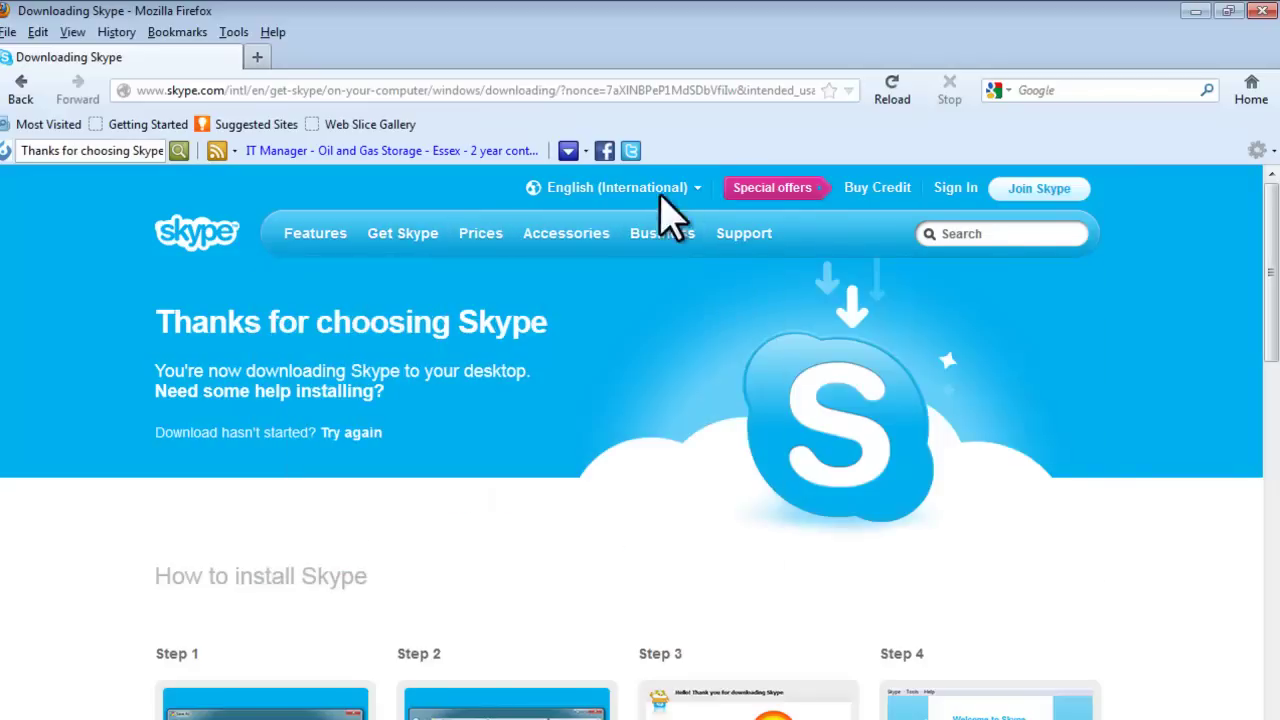
{"action": "left_click", "coordinate": [805, 200]}
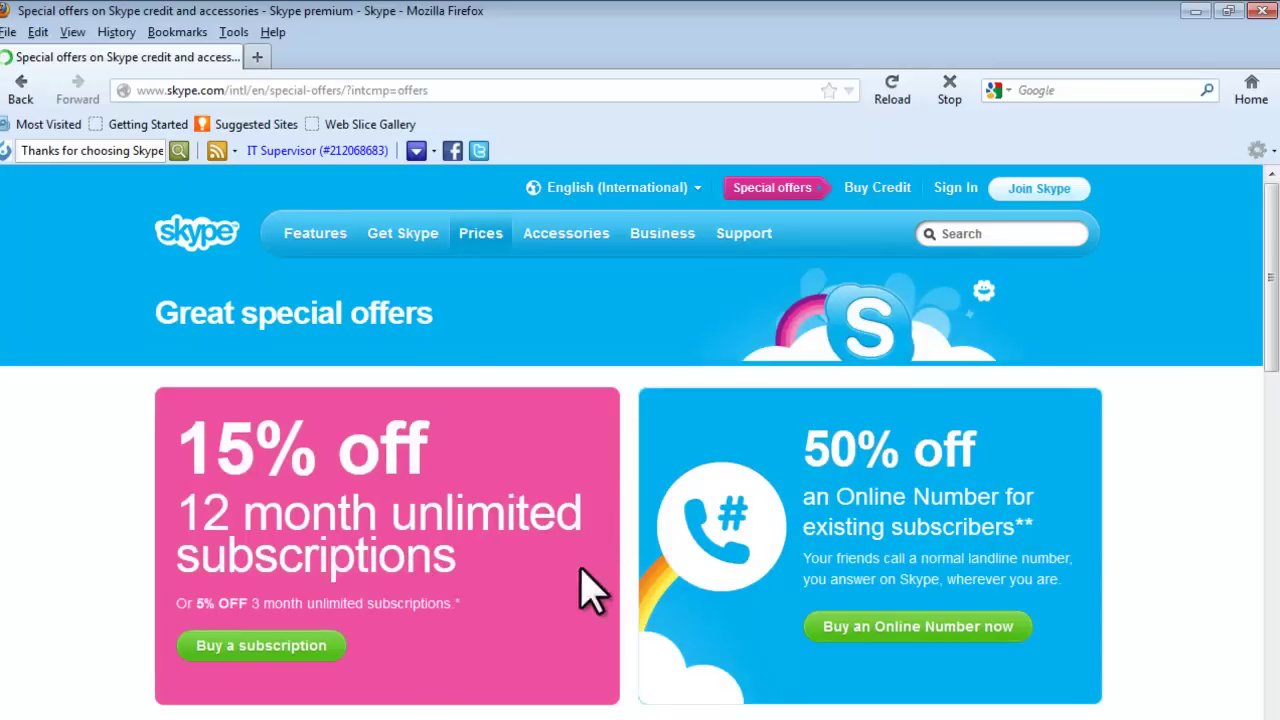
Scroll down the special offers page to 'SMS for less' and open its SMS rates page.
{"action": "scroll", "coordinate": [563, 540], "scroll_direction": "down", "scroll_amount": 3}
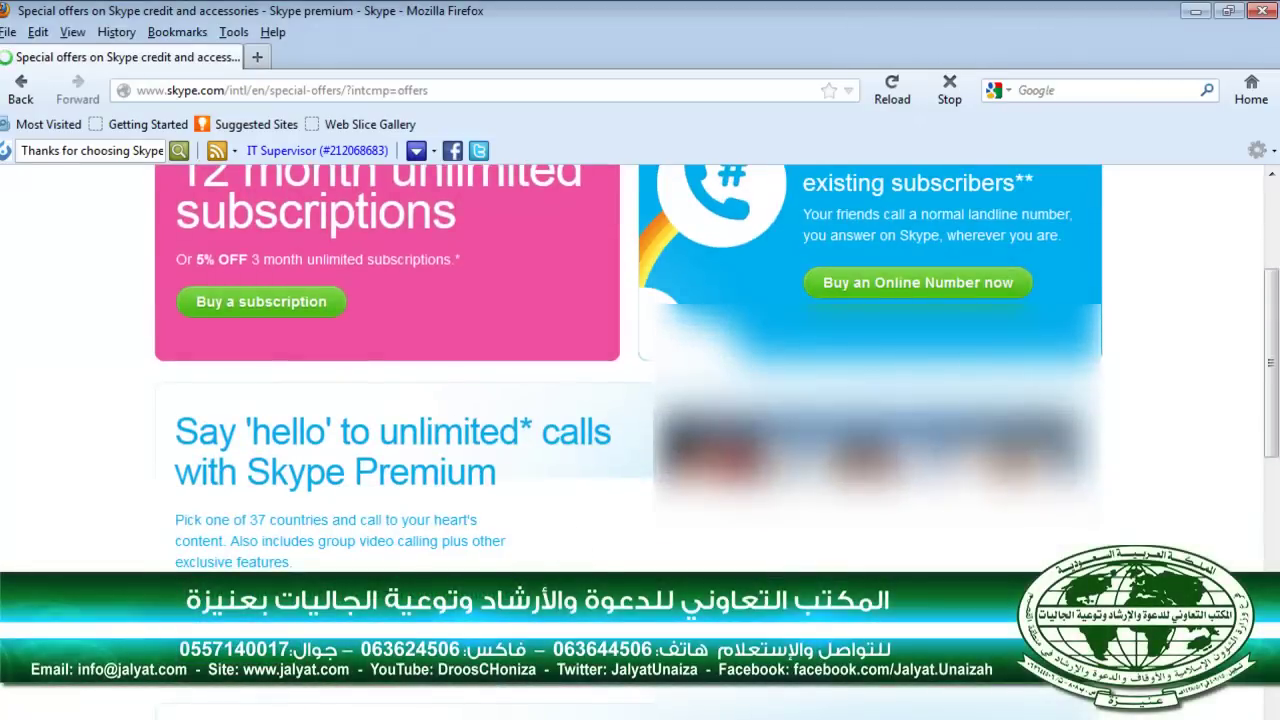
{"action": "scroll", "coordinate": [535, 572], "scroll_direction": "down", "scroll_amount": 1}
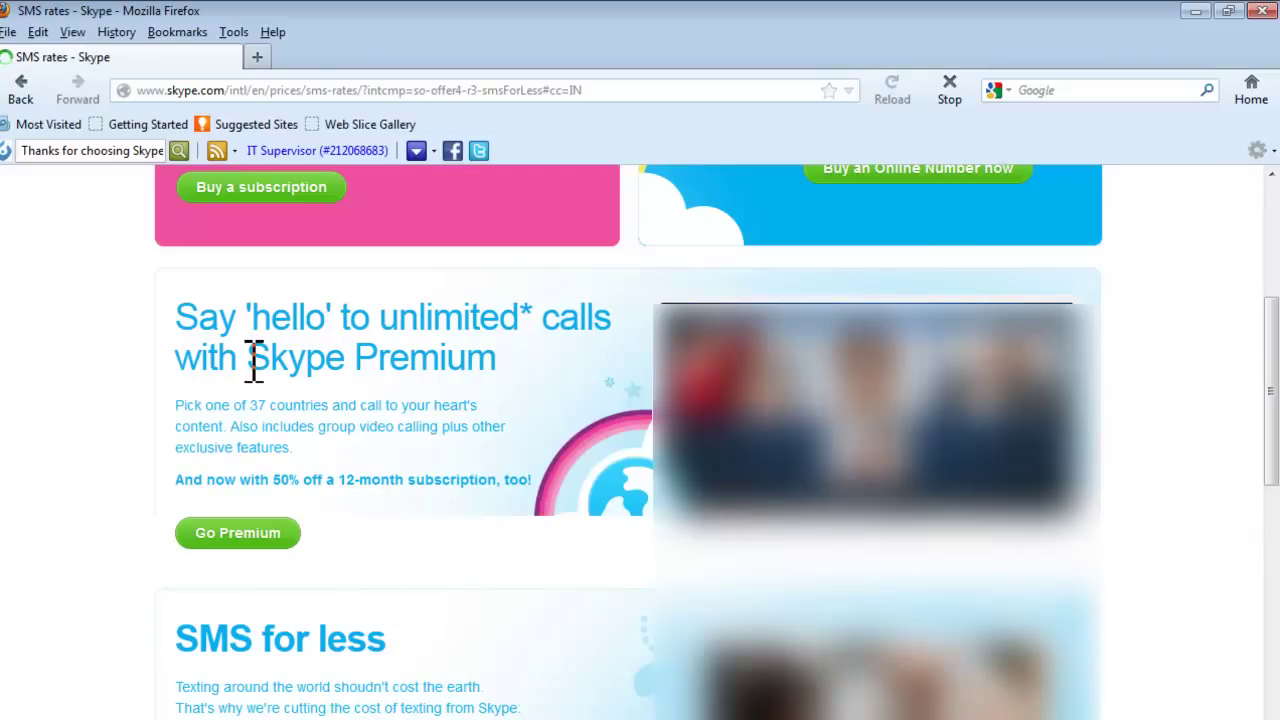
Jump to countries starting with I on the SMS rates page, keeping Euro as the currency.
{"action": "left_click", "coordinate": [57, 245]}
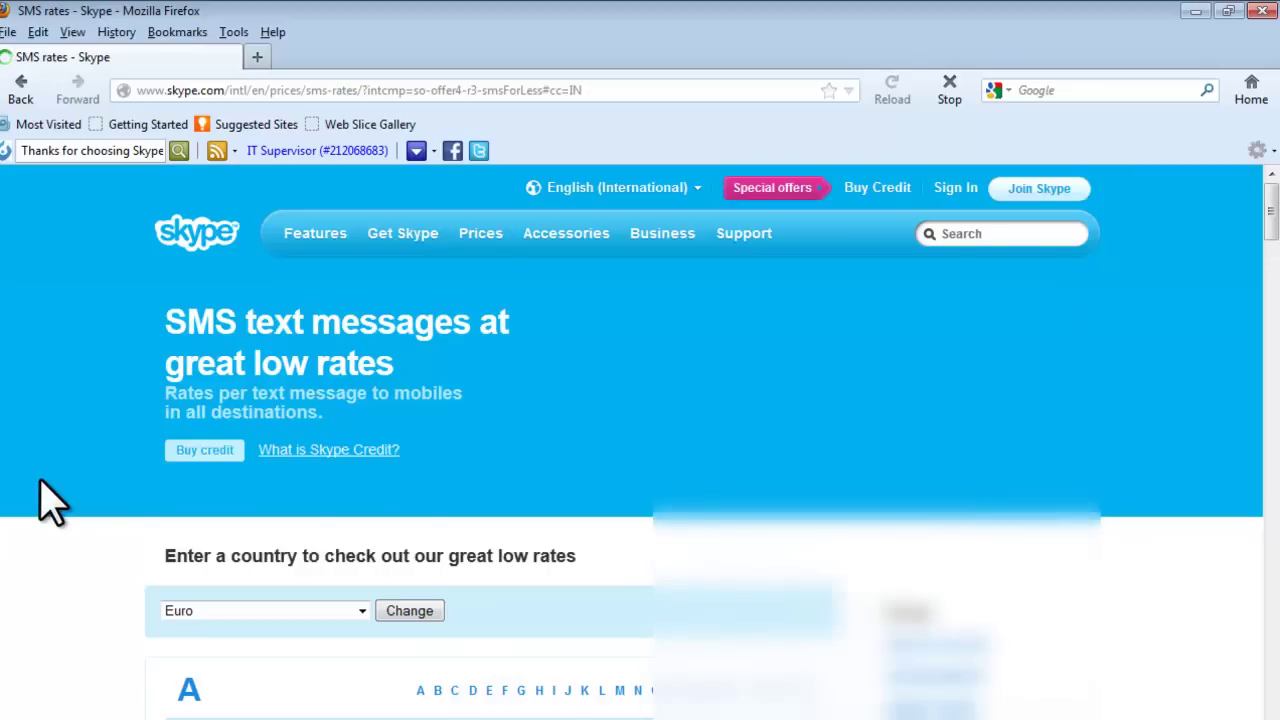
{"action": "left_click", "coordinate": [554, 690]}
{"action": "scroll", "coordinate": [447, 430], "scroll_direction": "down", "scroll_amount": 15}
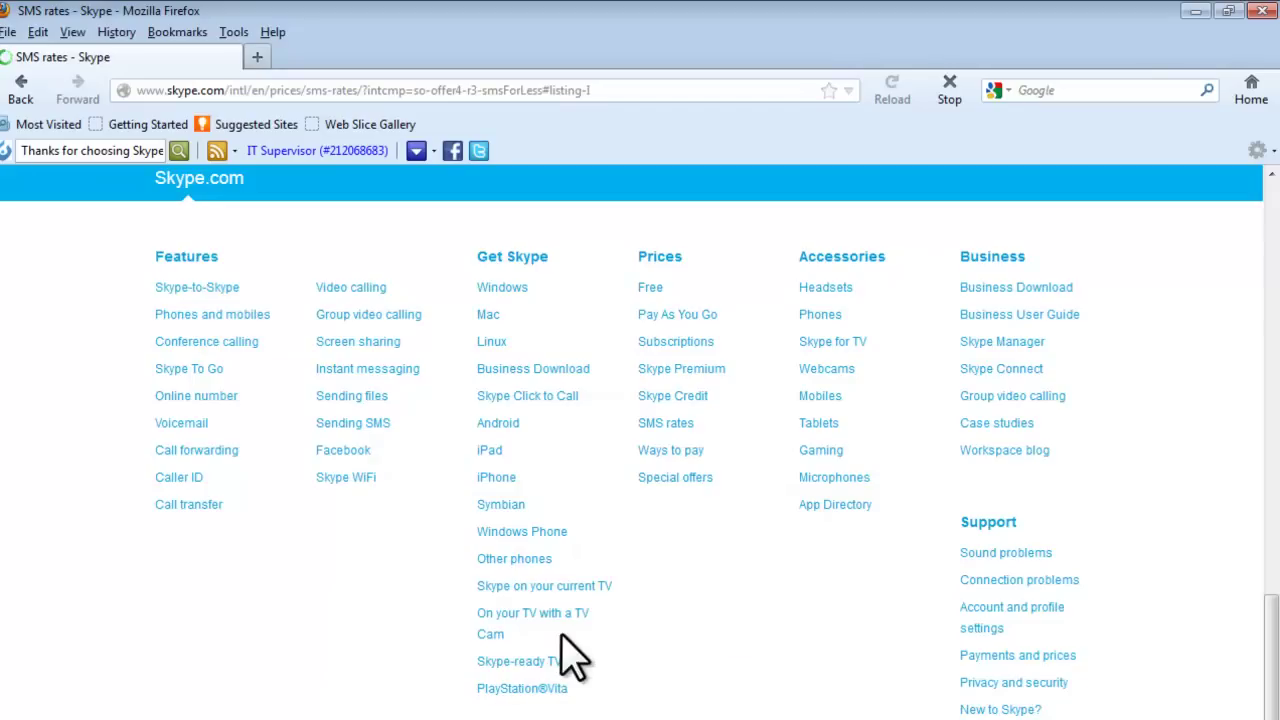
{"action": "scroll", "coordinate": [572, 652], "scroll_direction": "up", "scroll_amount": 10}
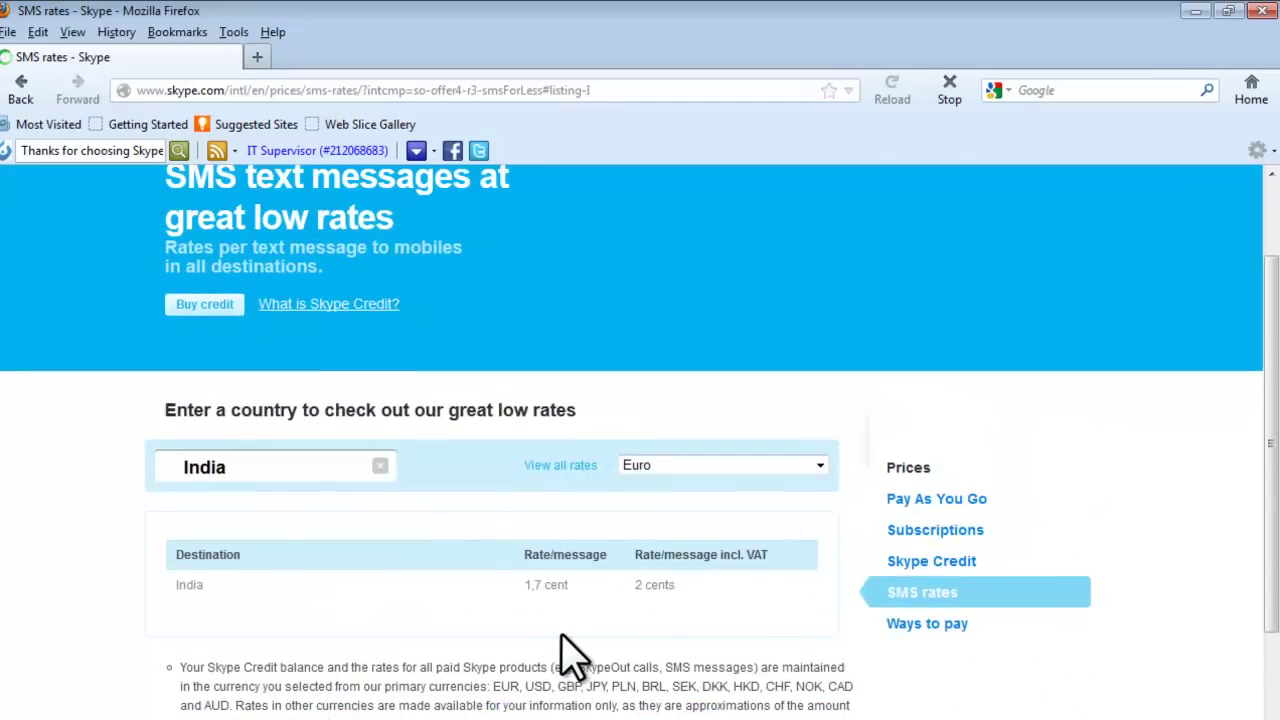
{"action": "left_click", "coordinate": [678, 468]}
{"action": "left_click", "coordinate": [678, 468]}
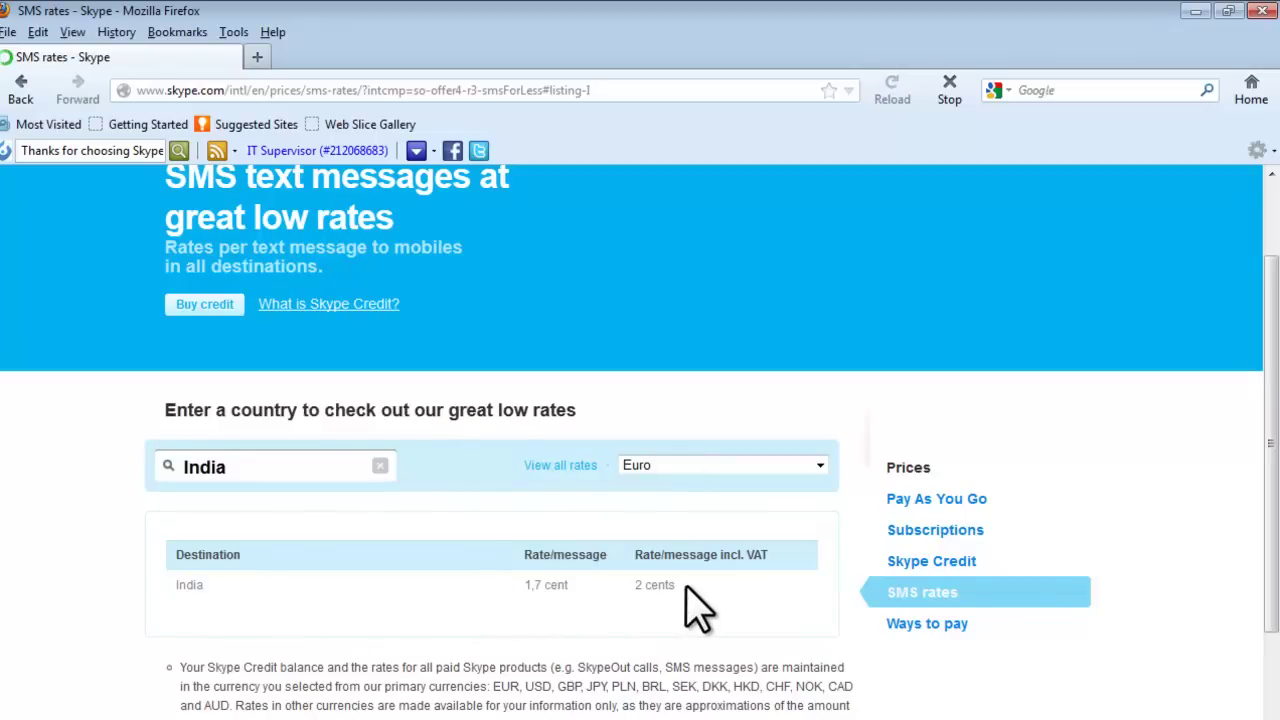
Copy India's rate row (1.7 cent, 2 cents incl. VAT) and quit Salaat Time.
{"action": "left_click_drag", "start_coordinate": [686, 586], "coordinate": [156, 583]}
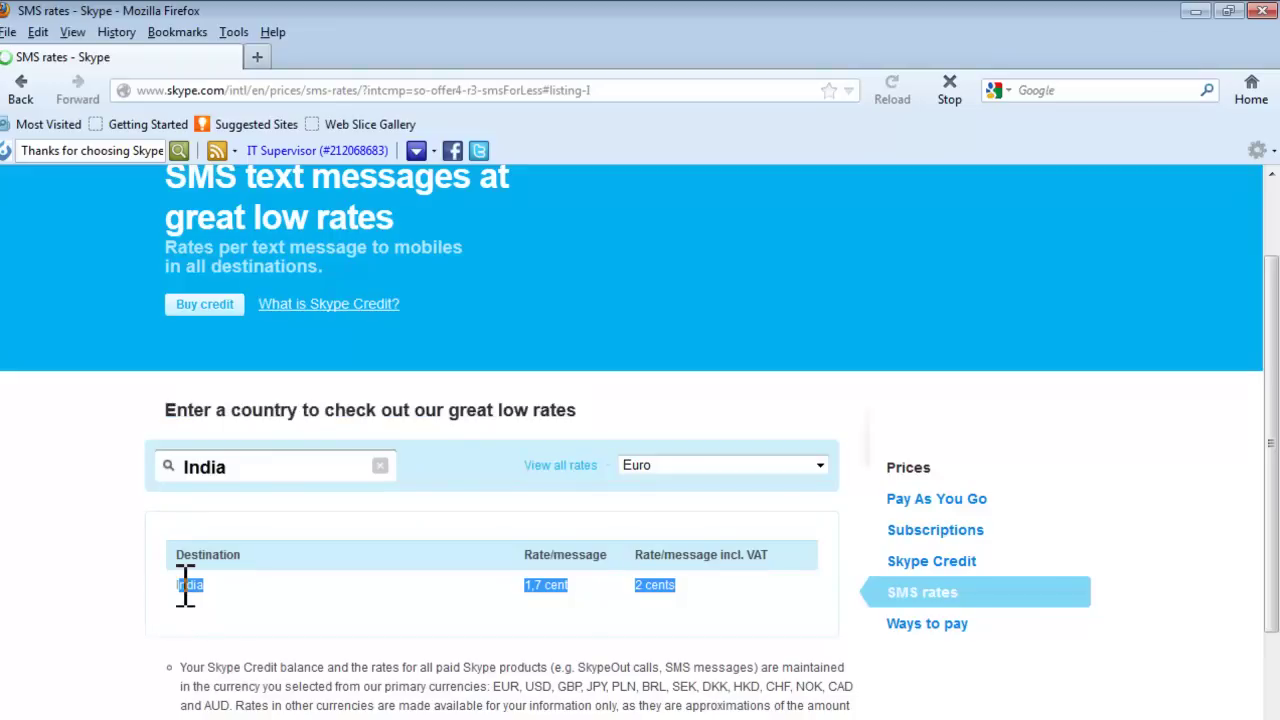
{"action": "key", "text": "ctrl+c"}
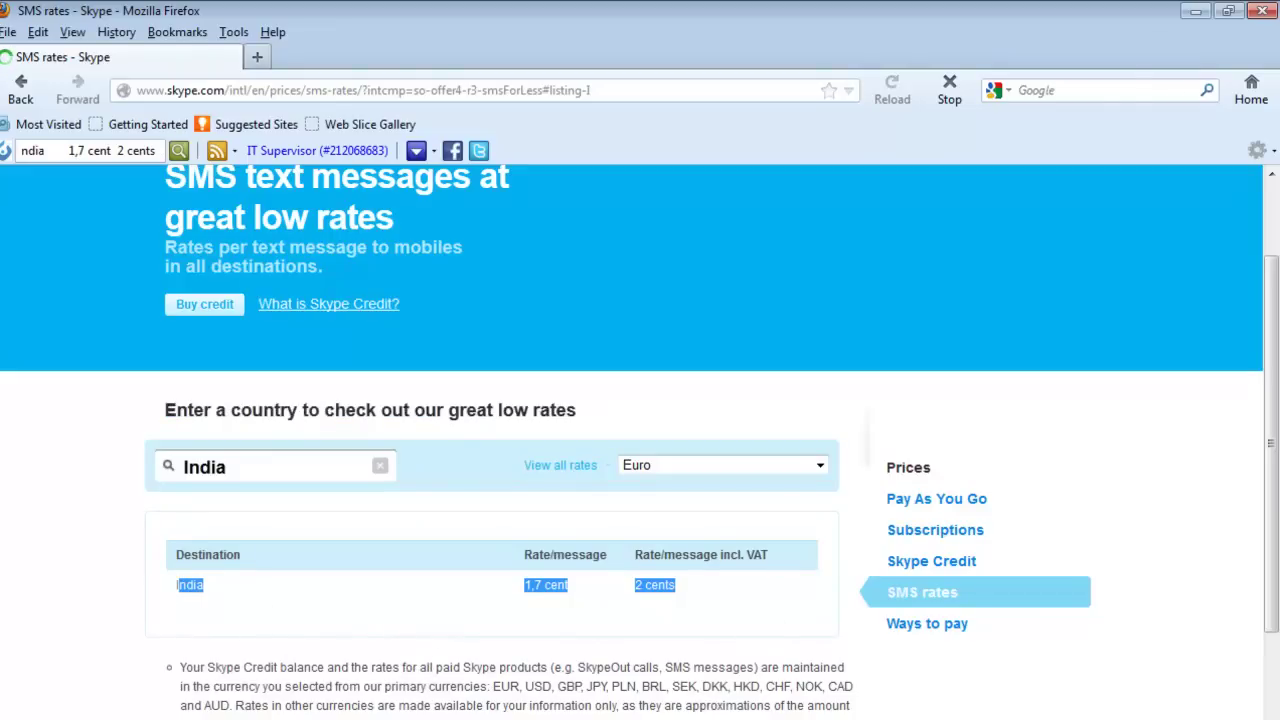
{"action": "key", "text": "alt+Tab"}
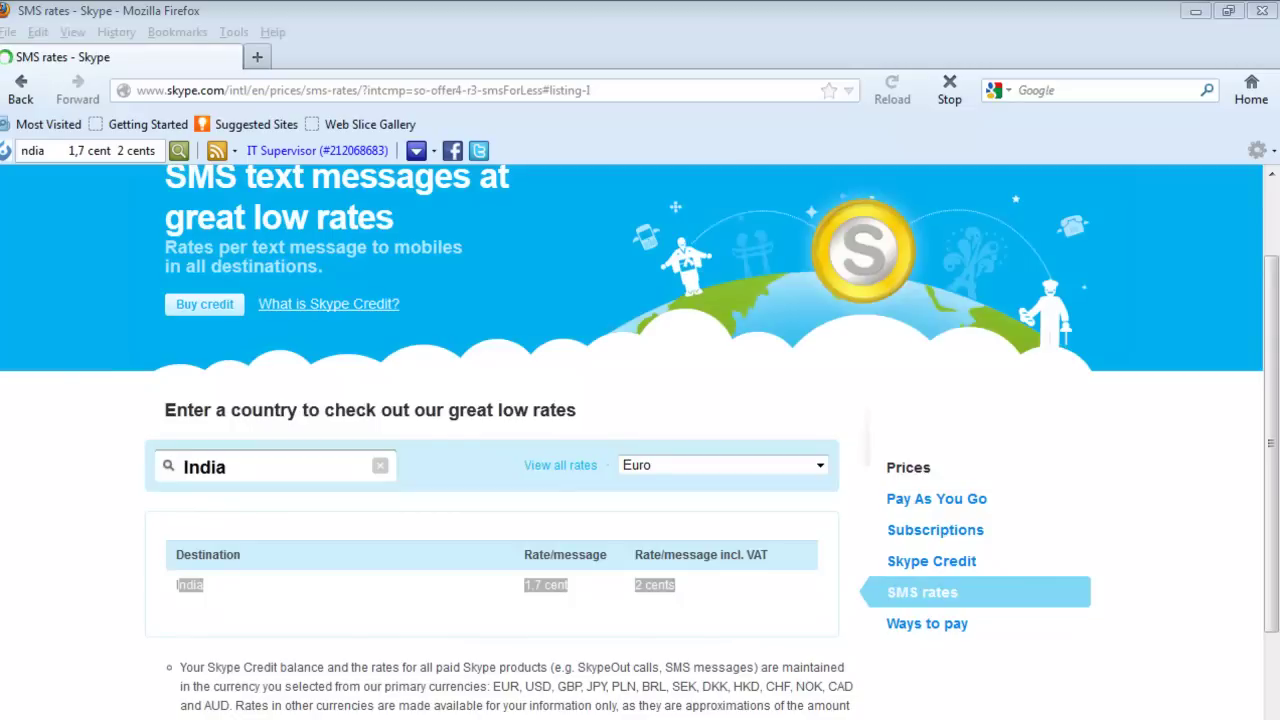
{"action": "left_click", "coordinate": [620, 575]}
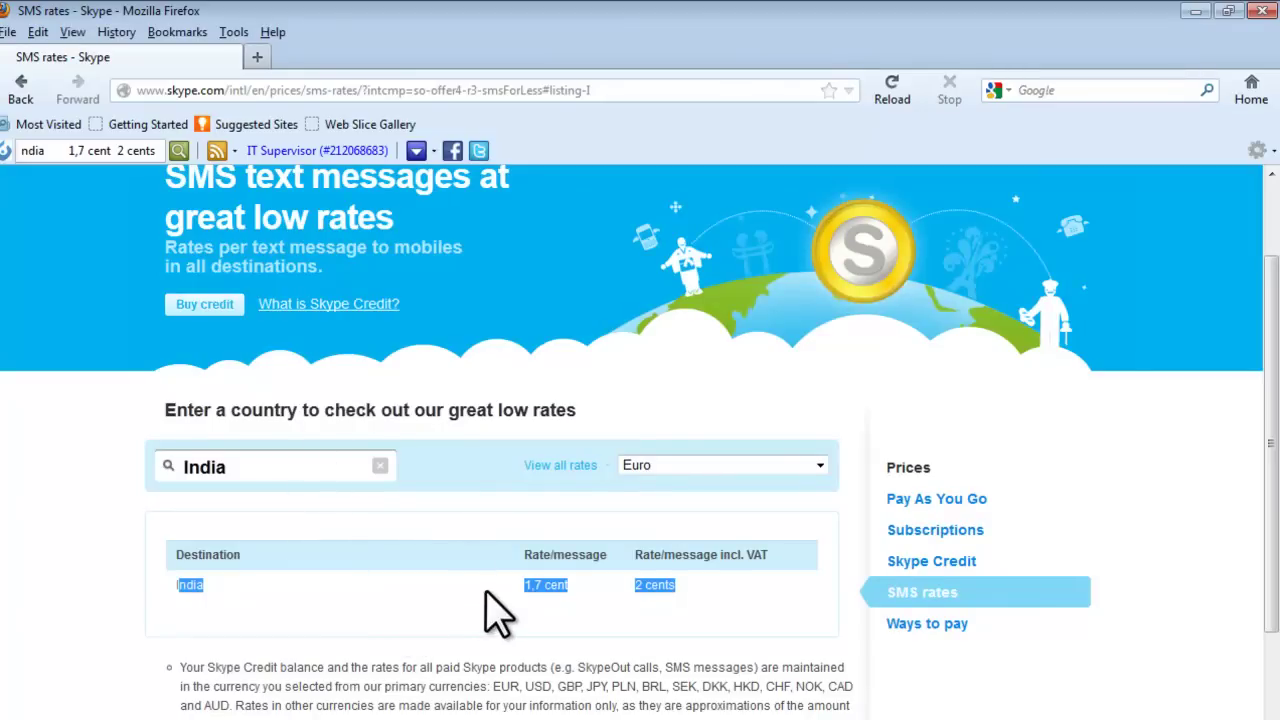
{"action": "left_click", "coordinate": [260, 56]}
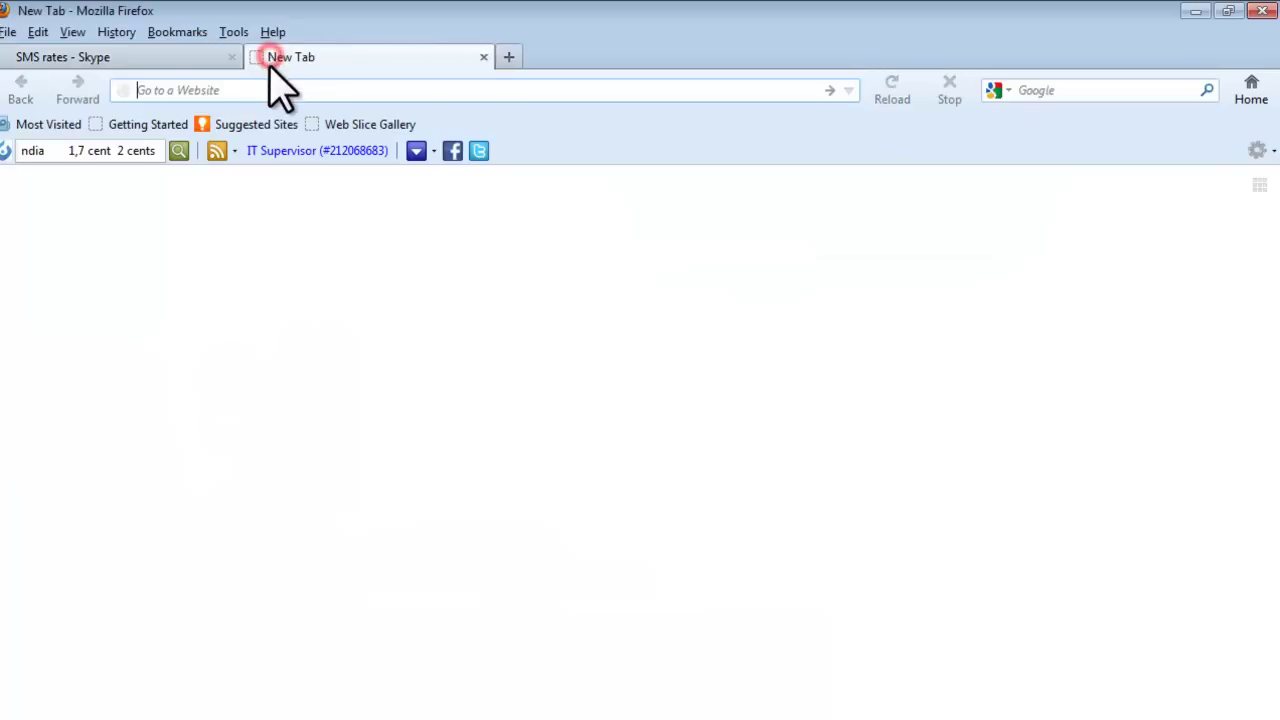
{"action": "type", "text": "baltak"}
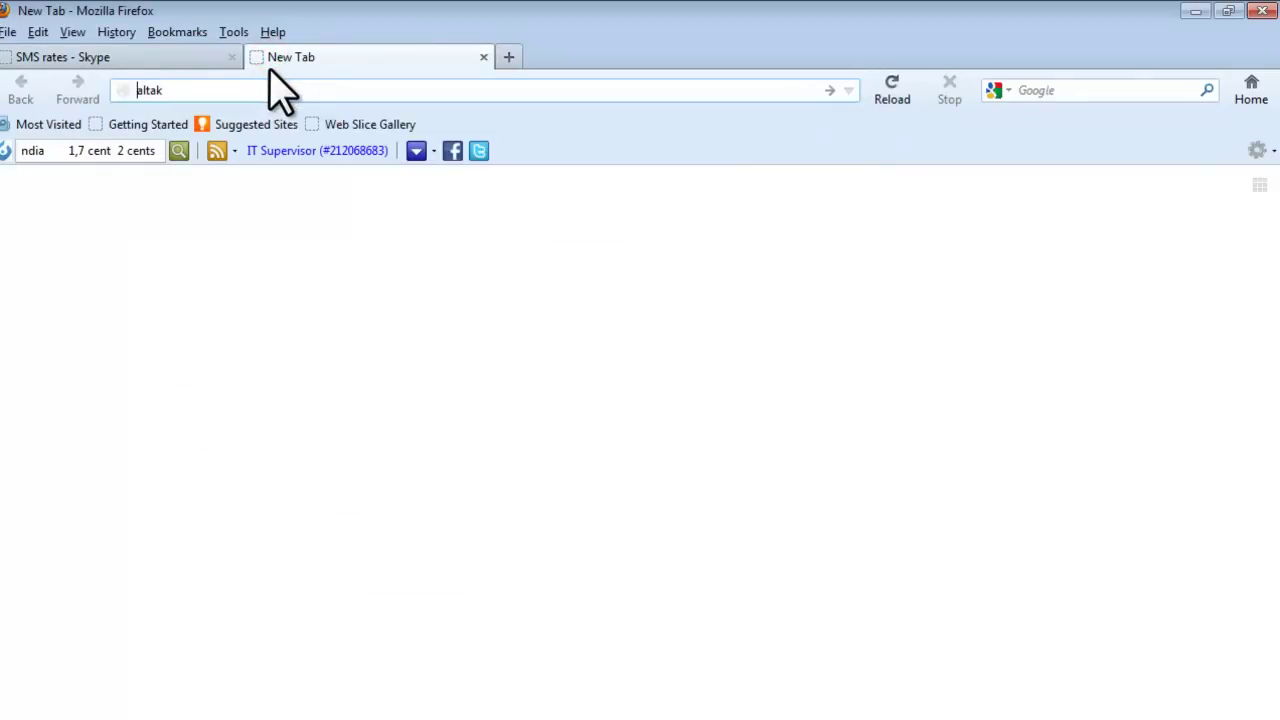
{"action": "type", "text": "p"}
{"action": "key", "text": "ctrl+Return"}
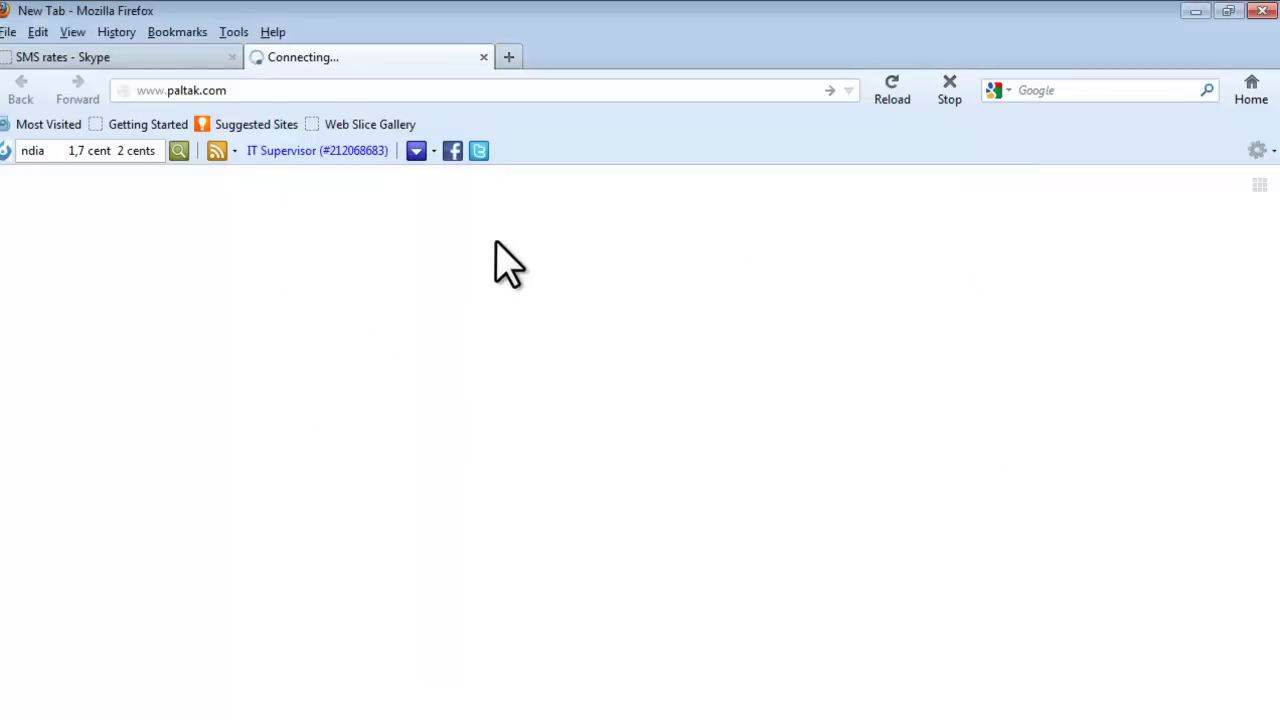
{"action": "left_click", "coordinate": [277, 89]}
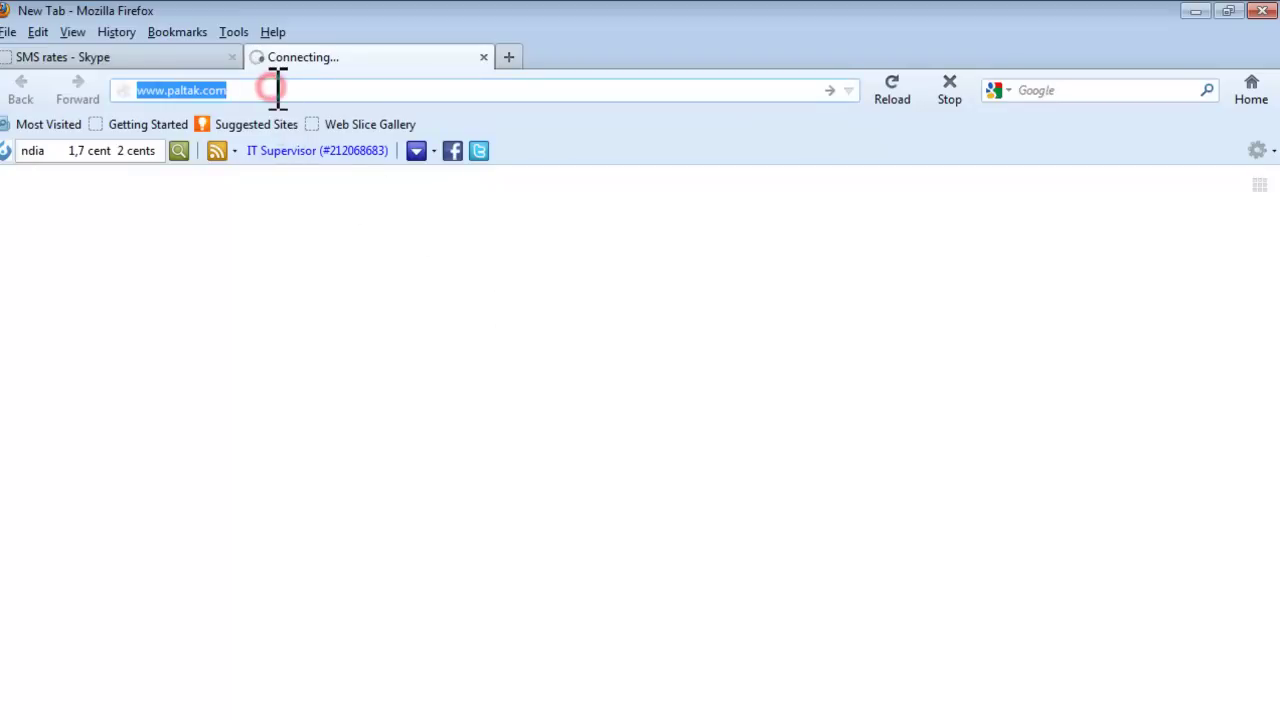
{"action": "left_click", "coordinate": [277, 89]}
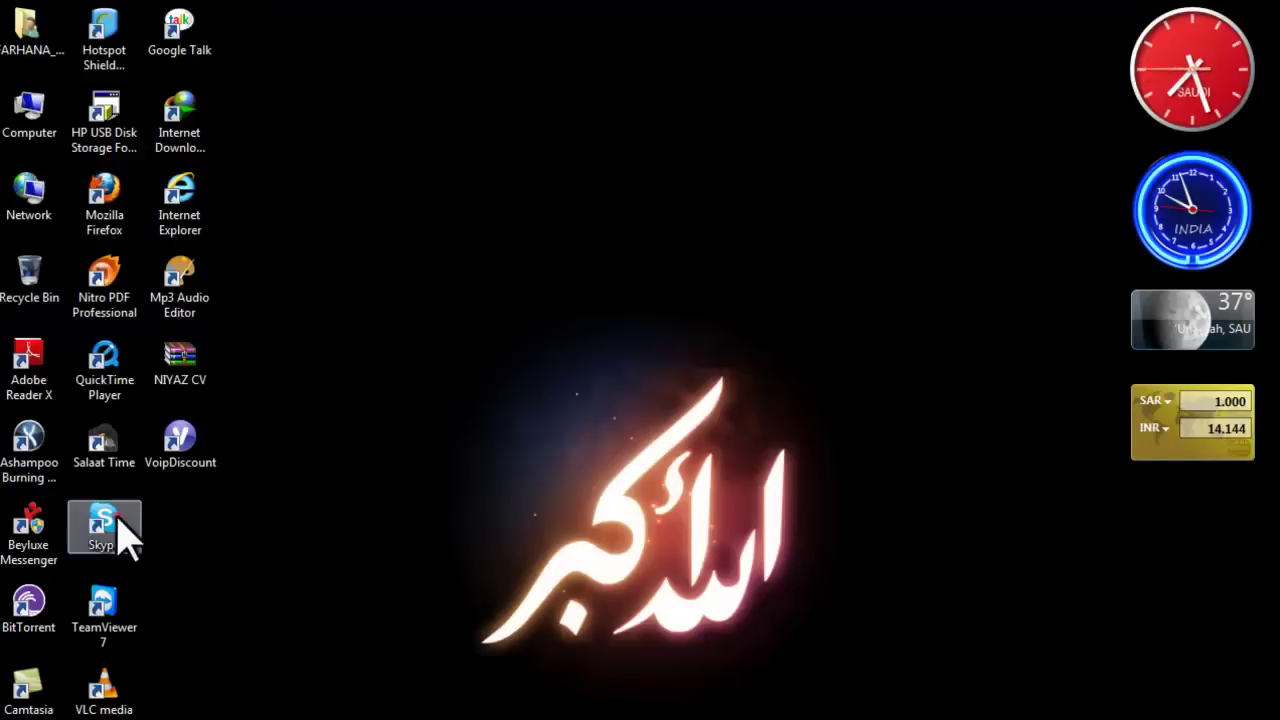
Launch Skype from the desktop, enter the account password and sign in.
{"action": "double_click", "coordinate": [118, 520]}
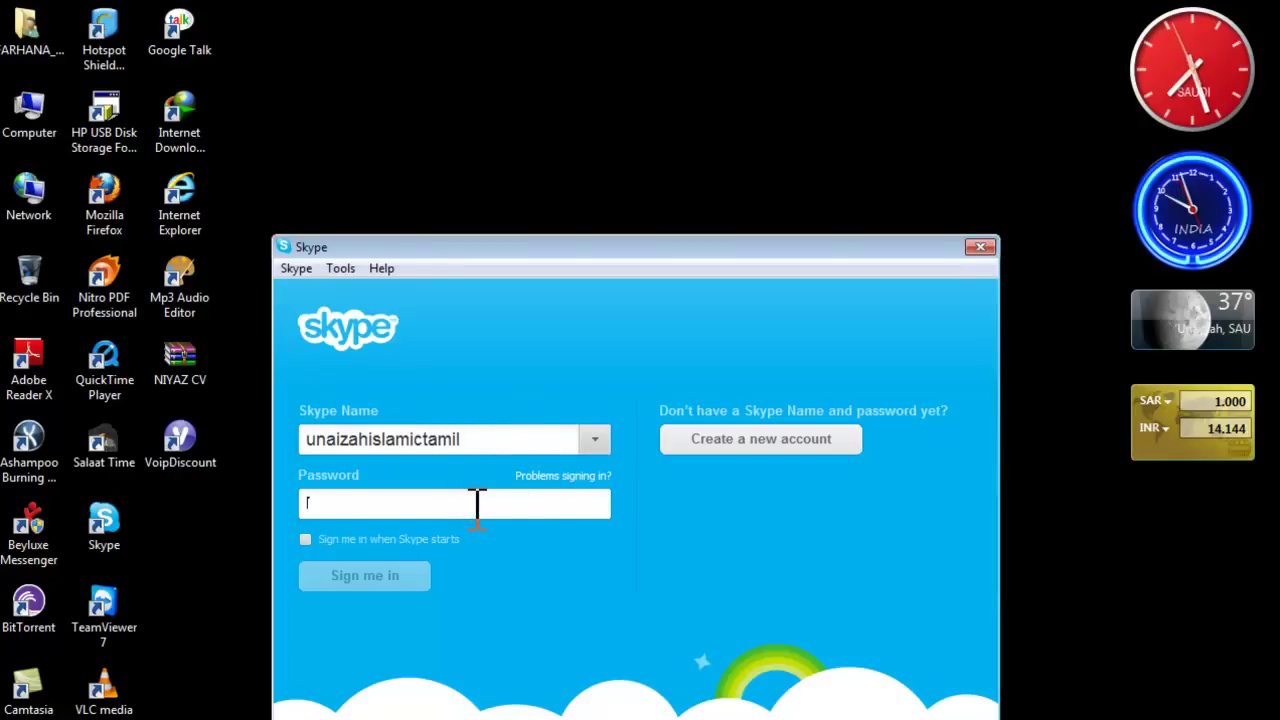
{"action": "type", "text": "*"}
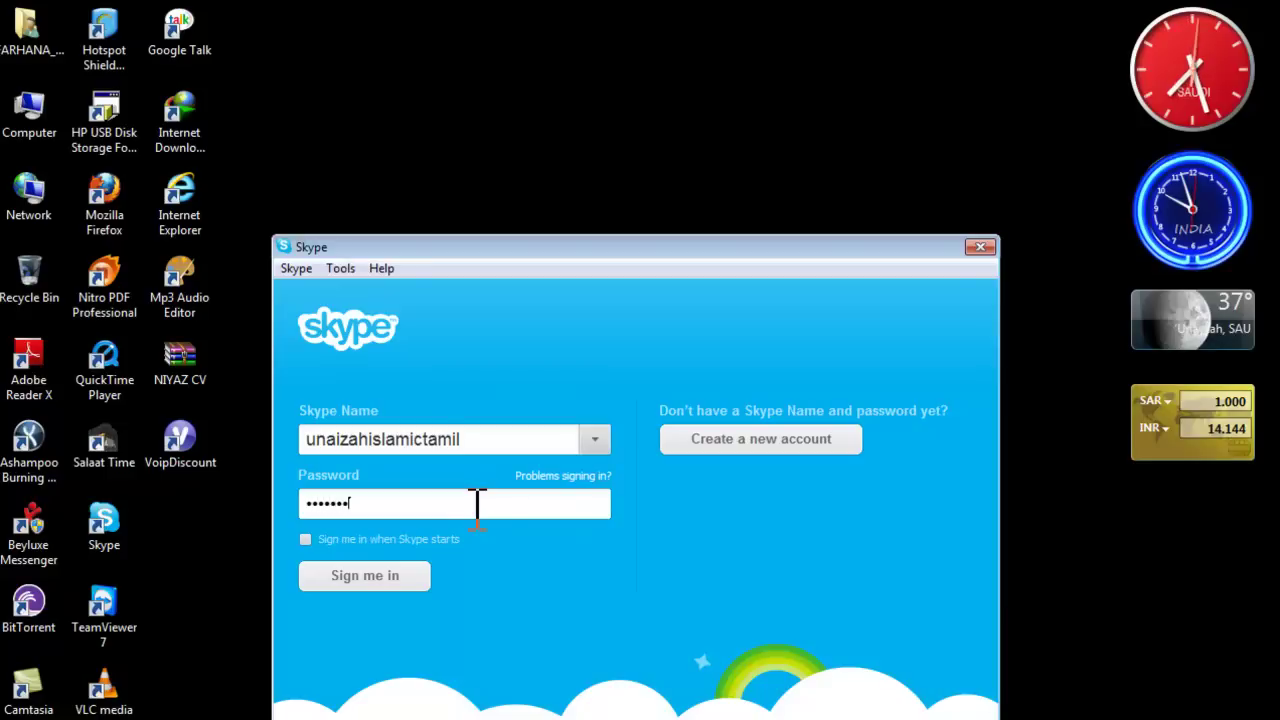
{"action": "left_click", "coordinate": [382, 580]}
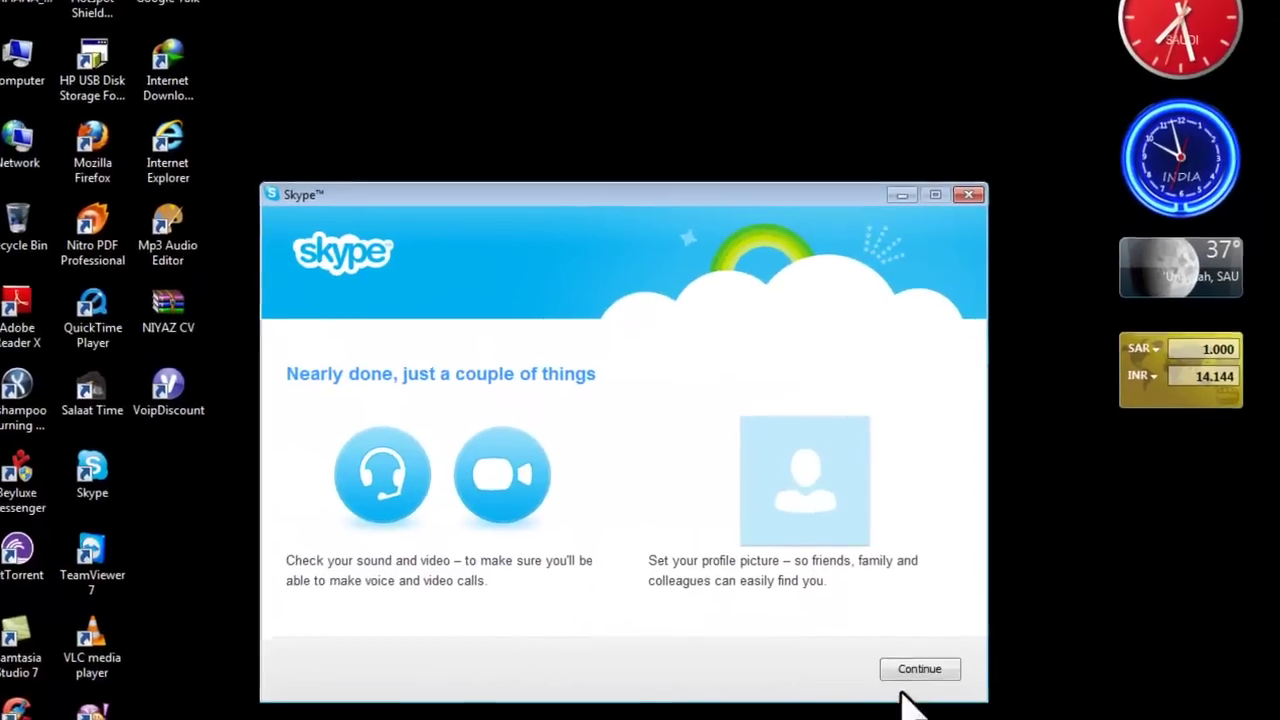
Play the speaker test sound, continue through to the profile picture step, then close the setup window.
{"action": "left_click", "coordinate": [925, 718]}
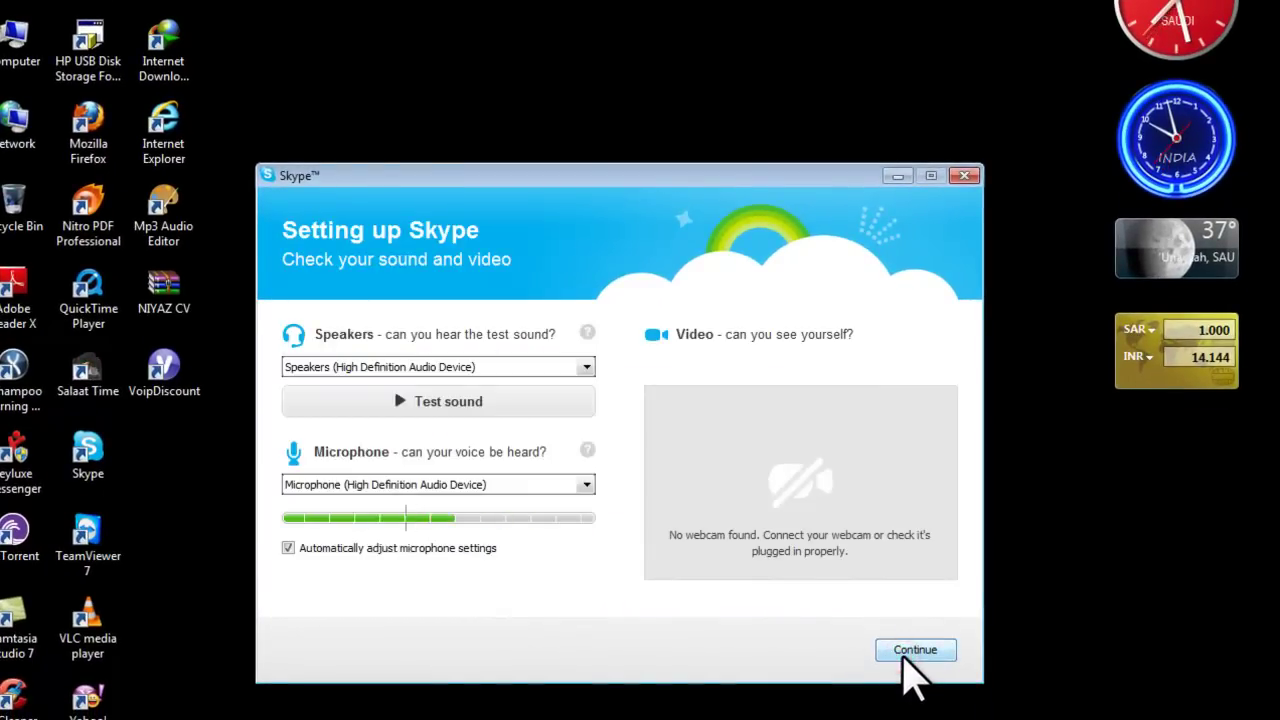
{"action": "left_click", "coordinate": [425, 402]}
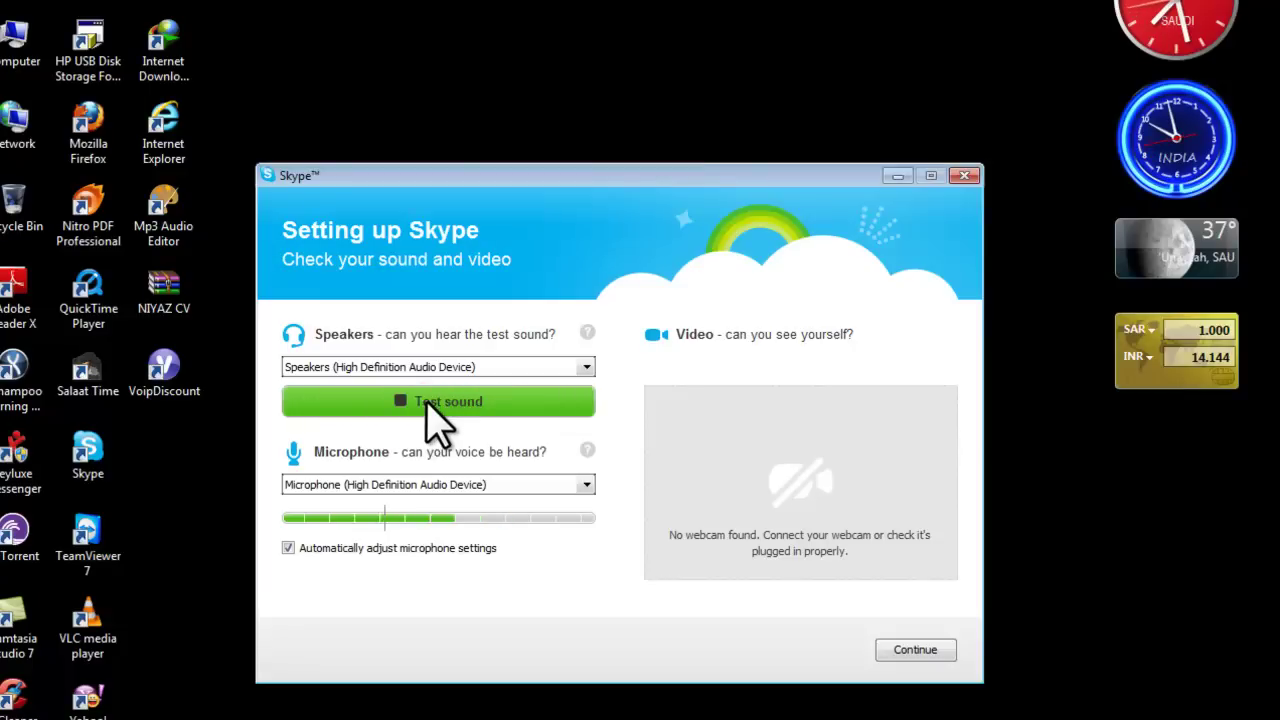
{"action": "left_click", "coordinate": [425, 401]}
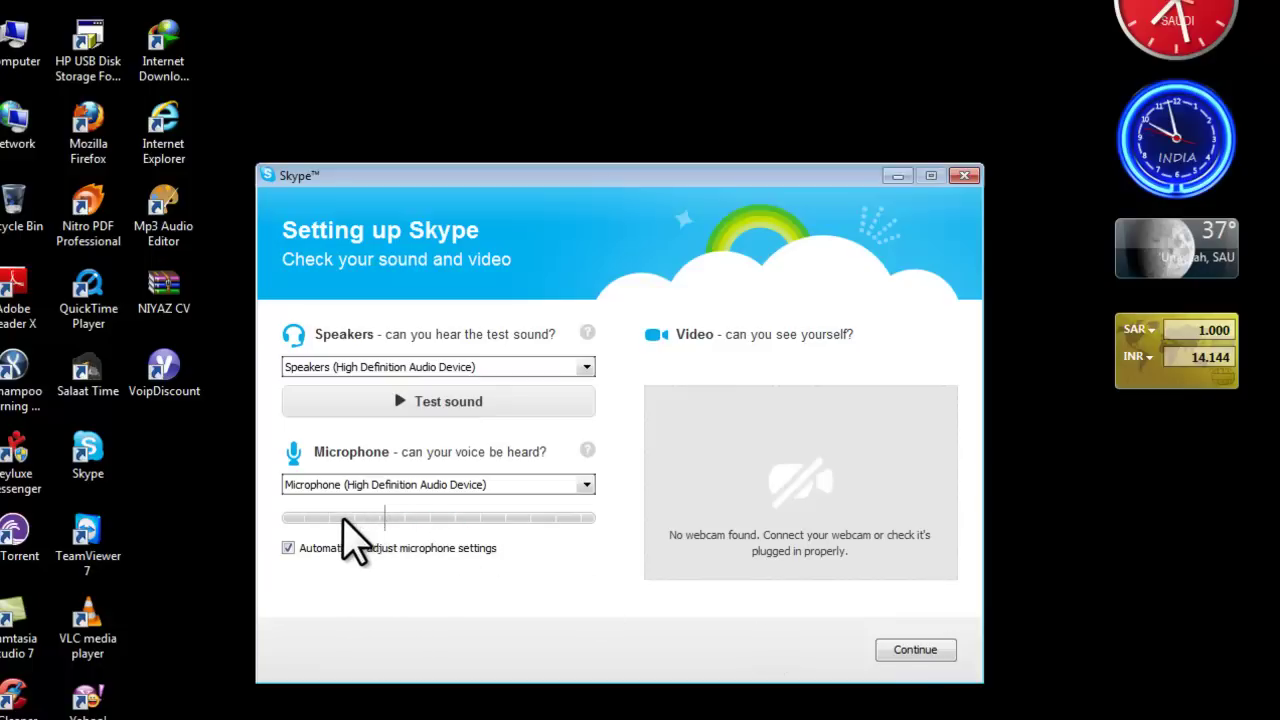
{"action": "left_click", "coordinate": [913, 649]}
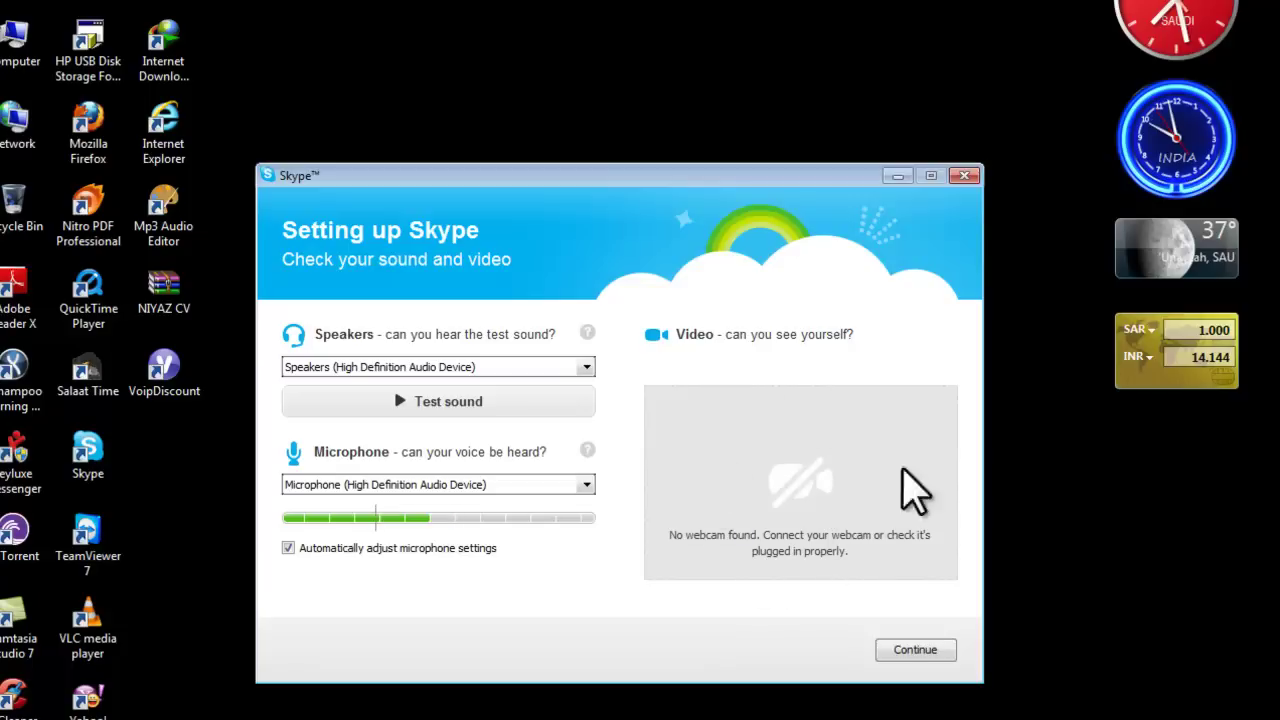
{"action": "left_click", "coordinate": [915, 652]}
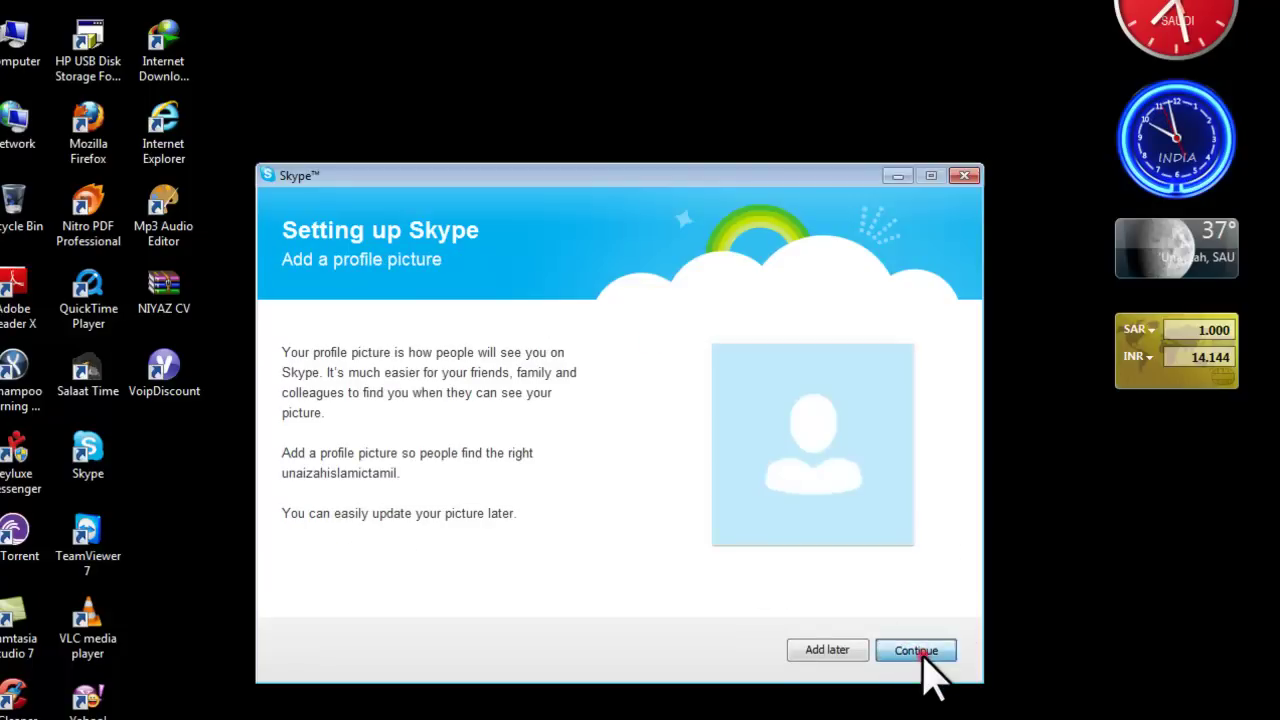
{"action": "left_click", "coordinate": [916, 651]}
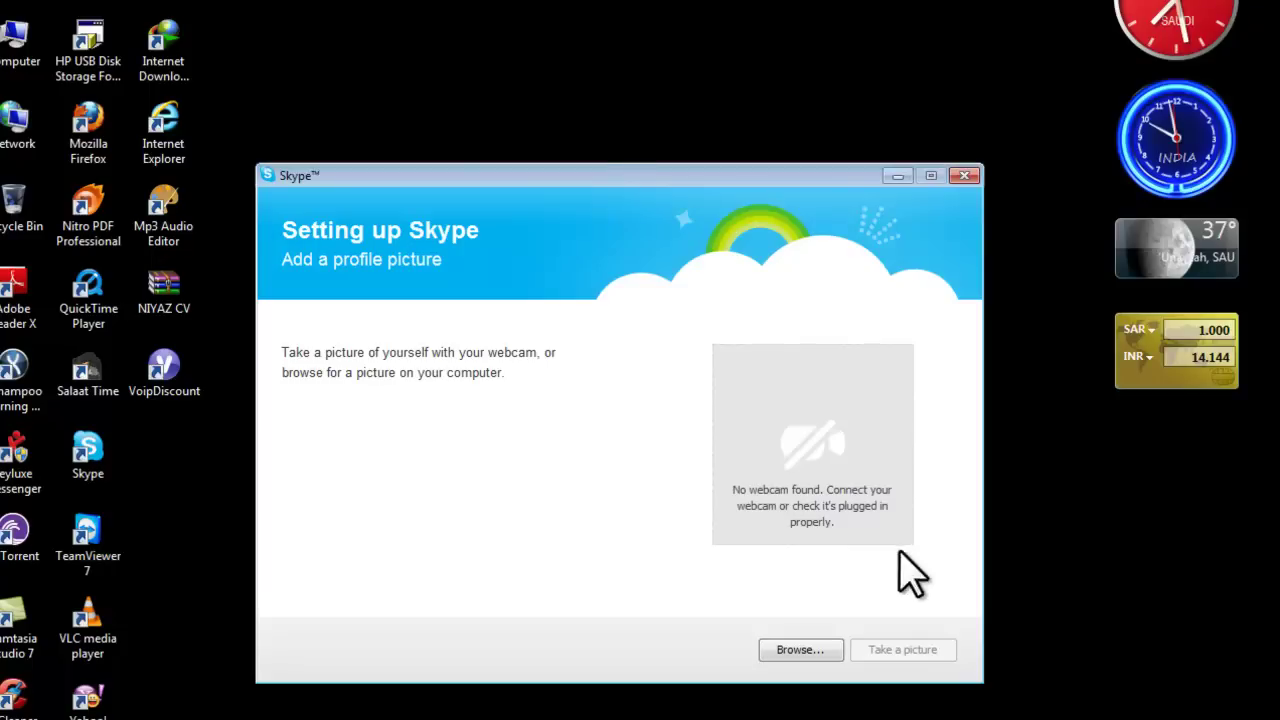
{"action": "left_click", "coordinate": [970, 176]}
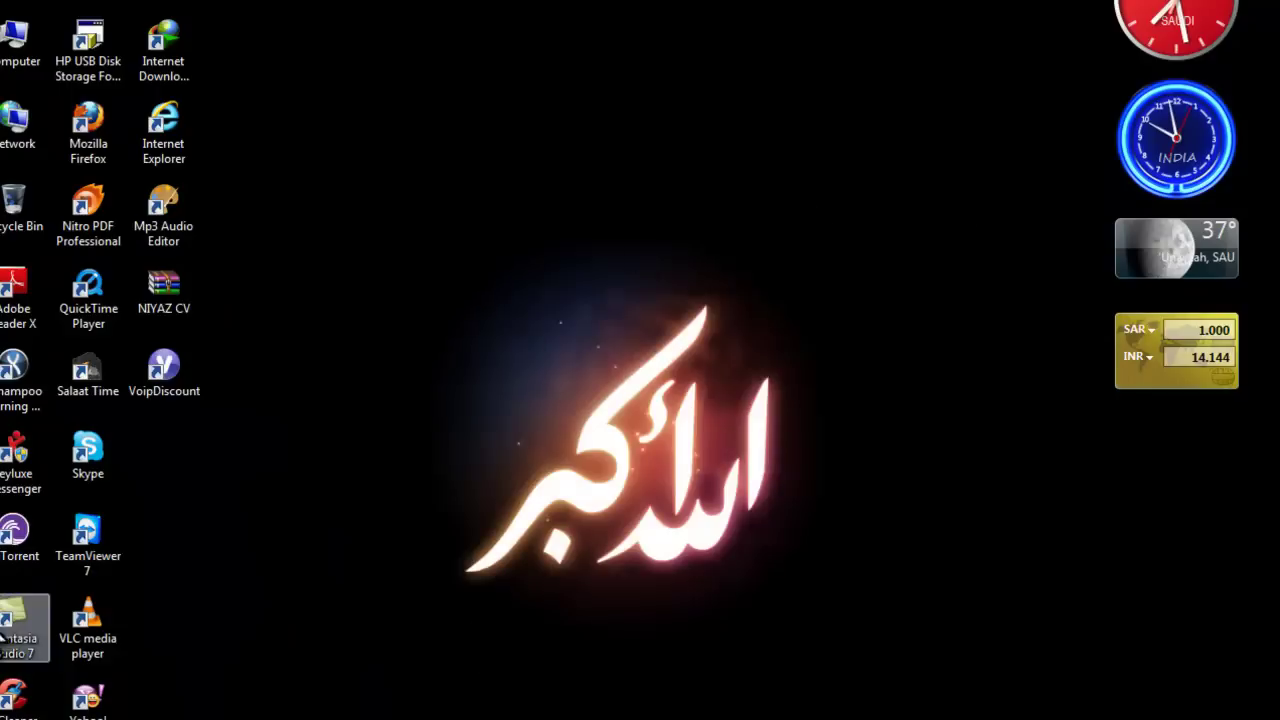
Launch Skype again from its desktop icon, then deselect the shortcut.
{"action": "double_click", "coordinate": [98, 464]}
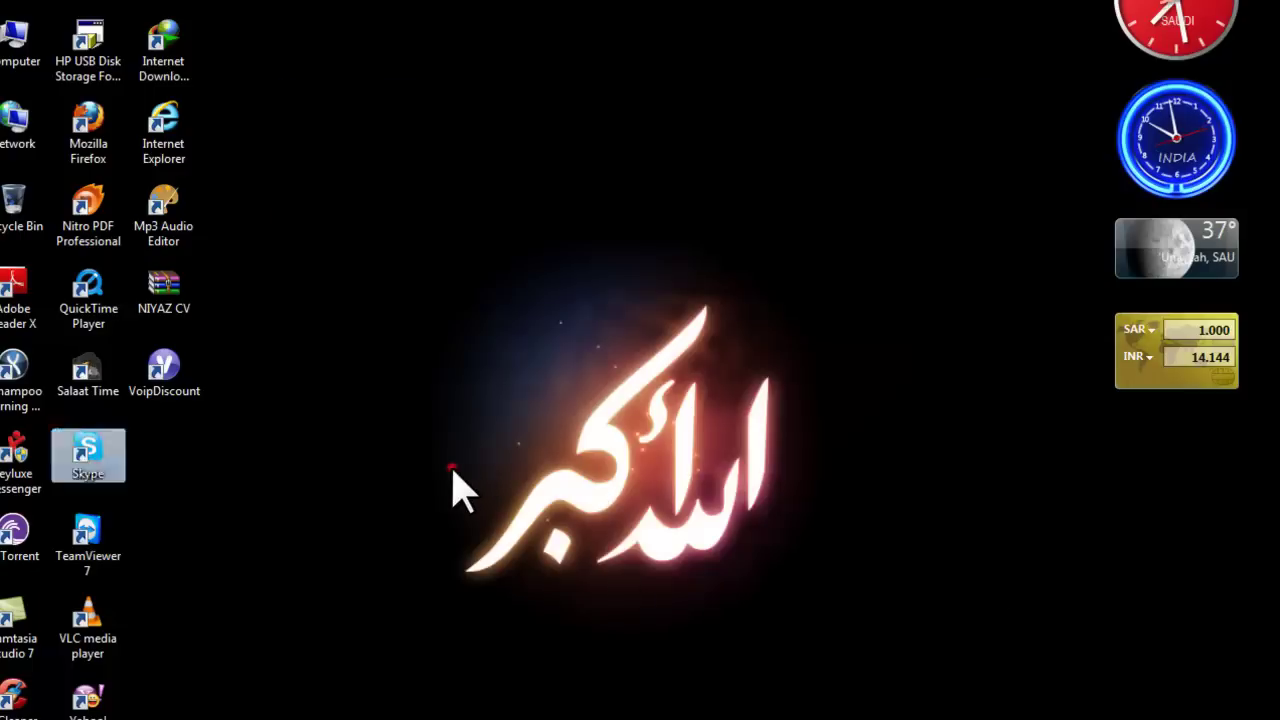
{"action": "left_click", "coordinate": [451, 466]}
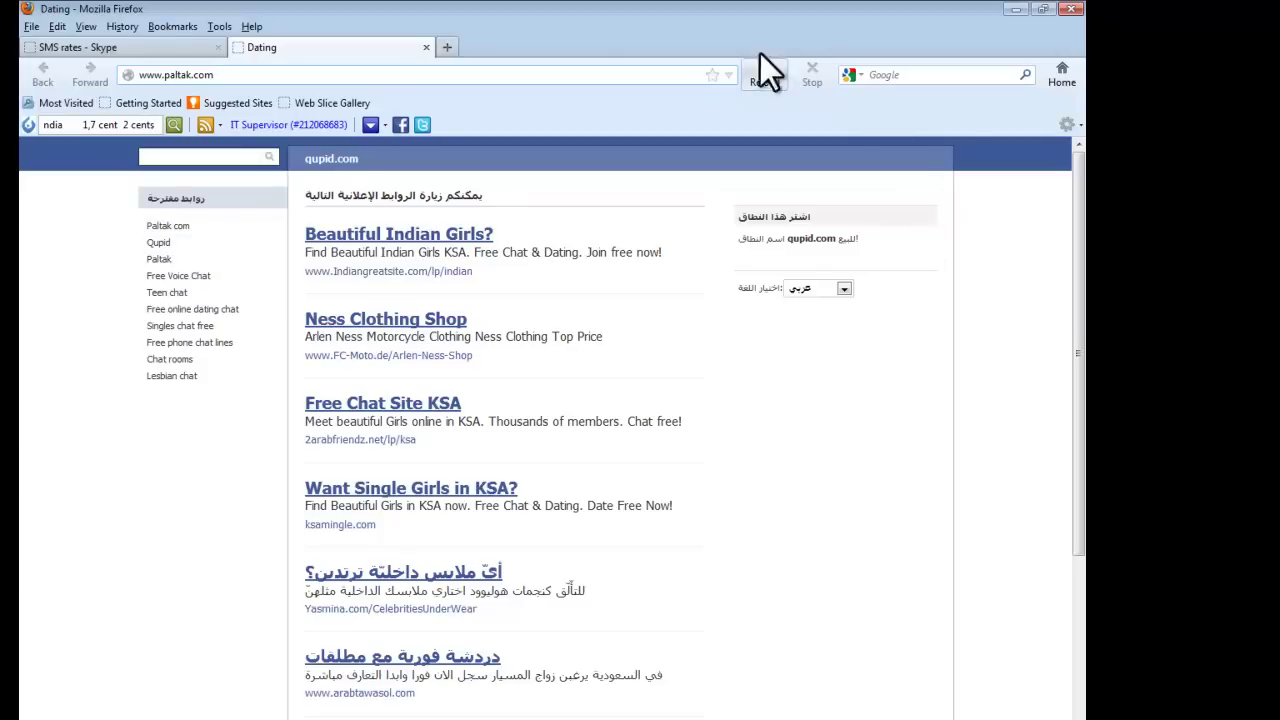
Close the Dating advert tab and minimise Firefox to show the desktop.
{"action": "left_click", "coordinate": [427, 48]}
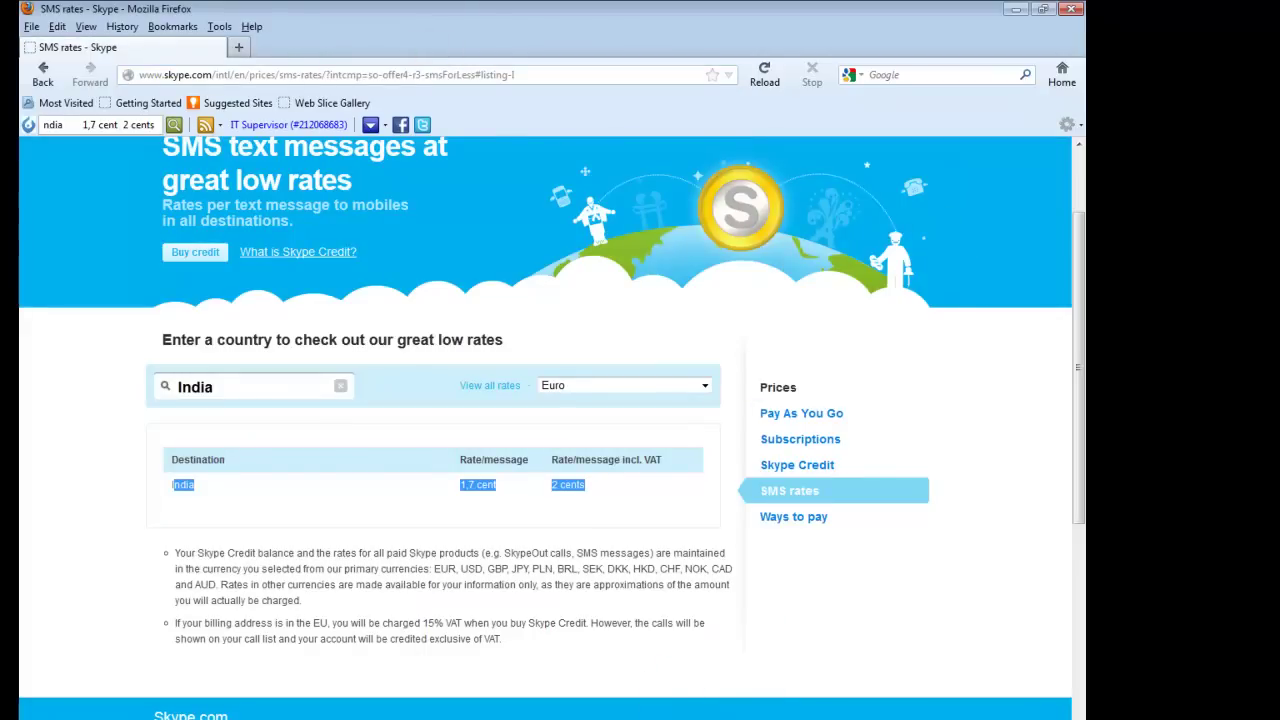
{"action": "key", "text": "super+d"}
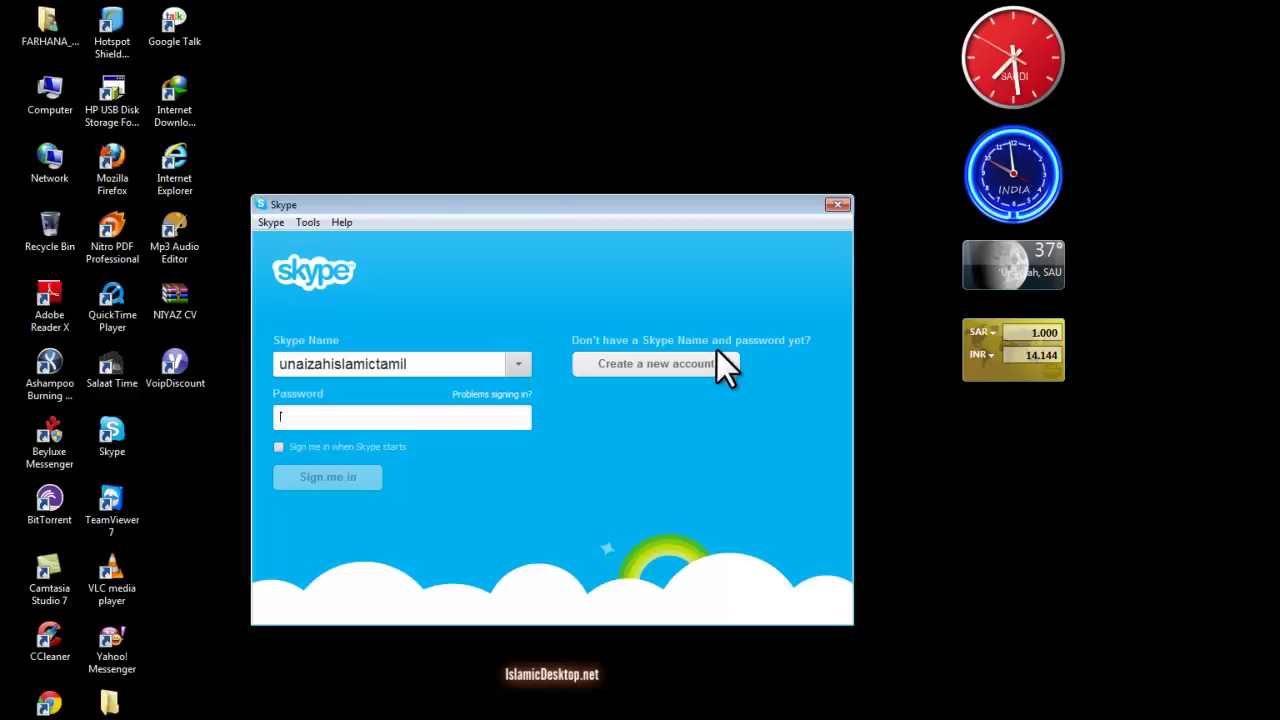
Sign in to Skype with the account password and move its window higher up.
{"action": "type", "text": "•"}
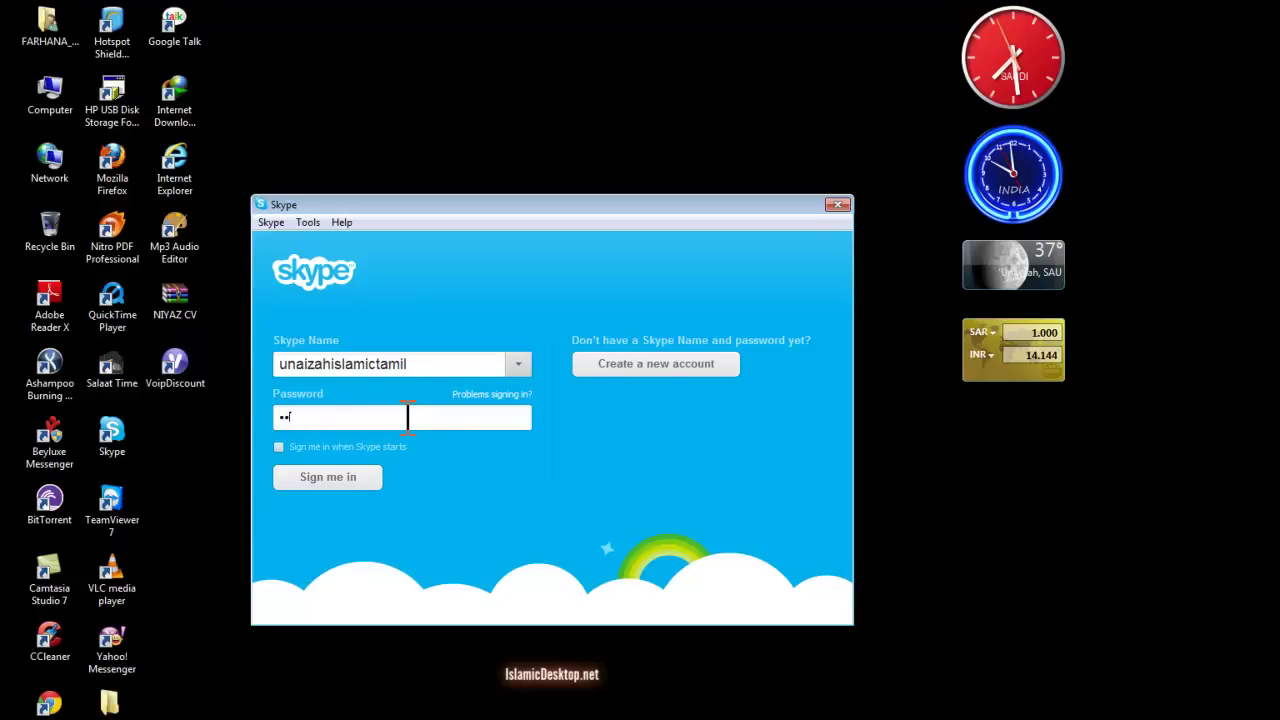
{"action": "key", "text": "Return"}
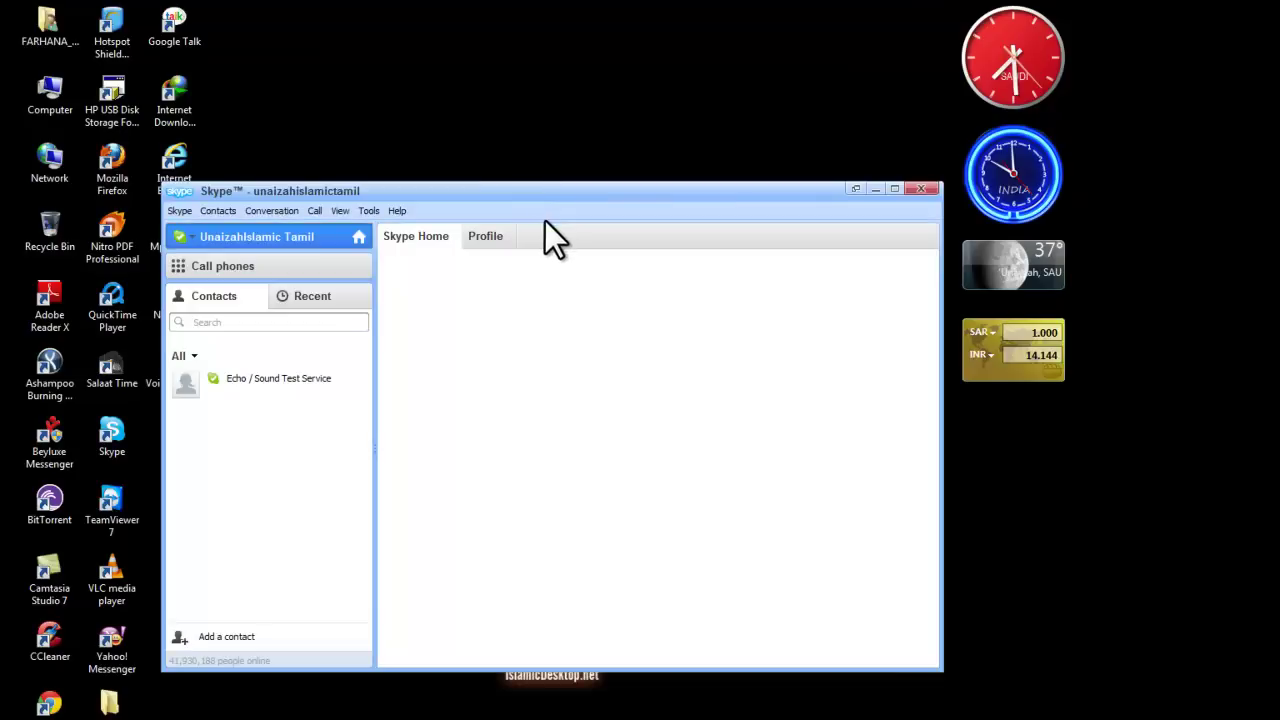
{"action": "left_click_drag", "start_coordinate": [535, 197], "coordinate": [547, 121]}
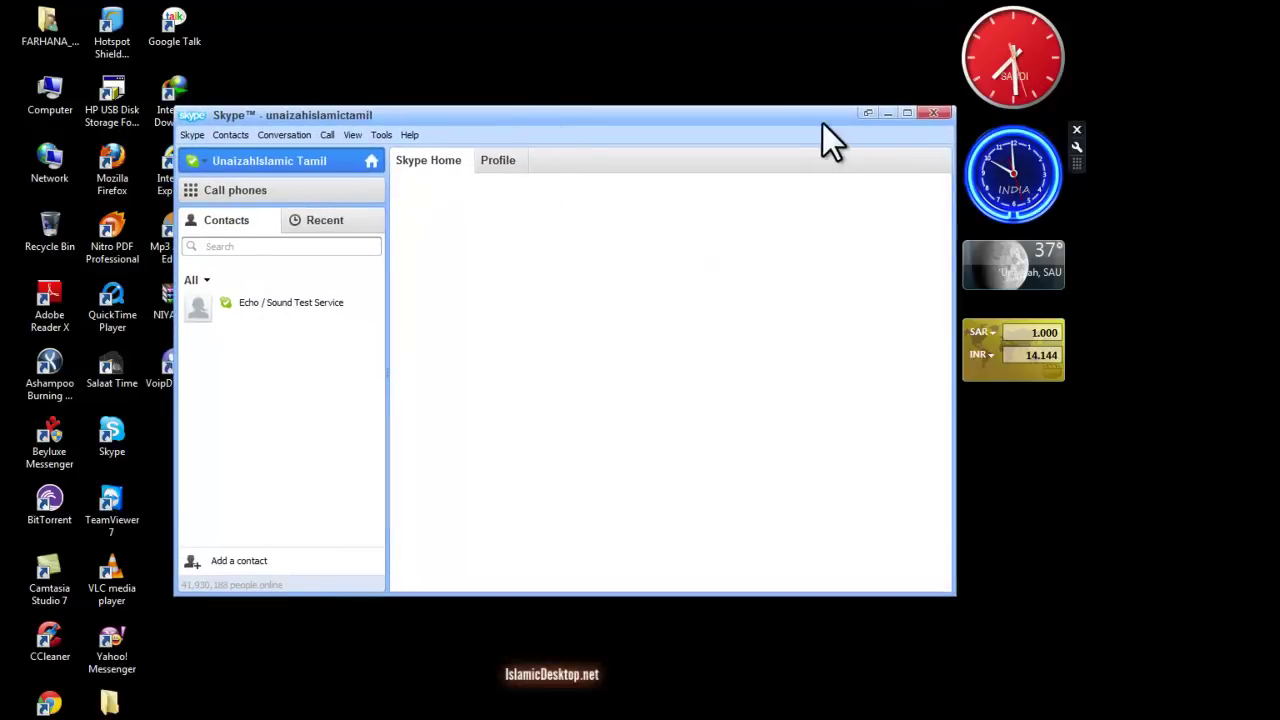
Call Echo / Sound Test Service, hang up, and return to the contacts list.
{"action": "left_click", "coordinate": [311, 302]}
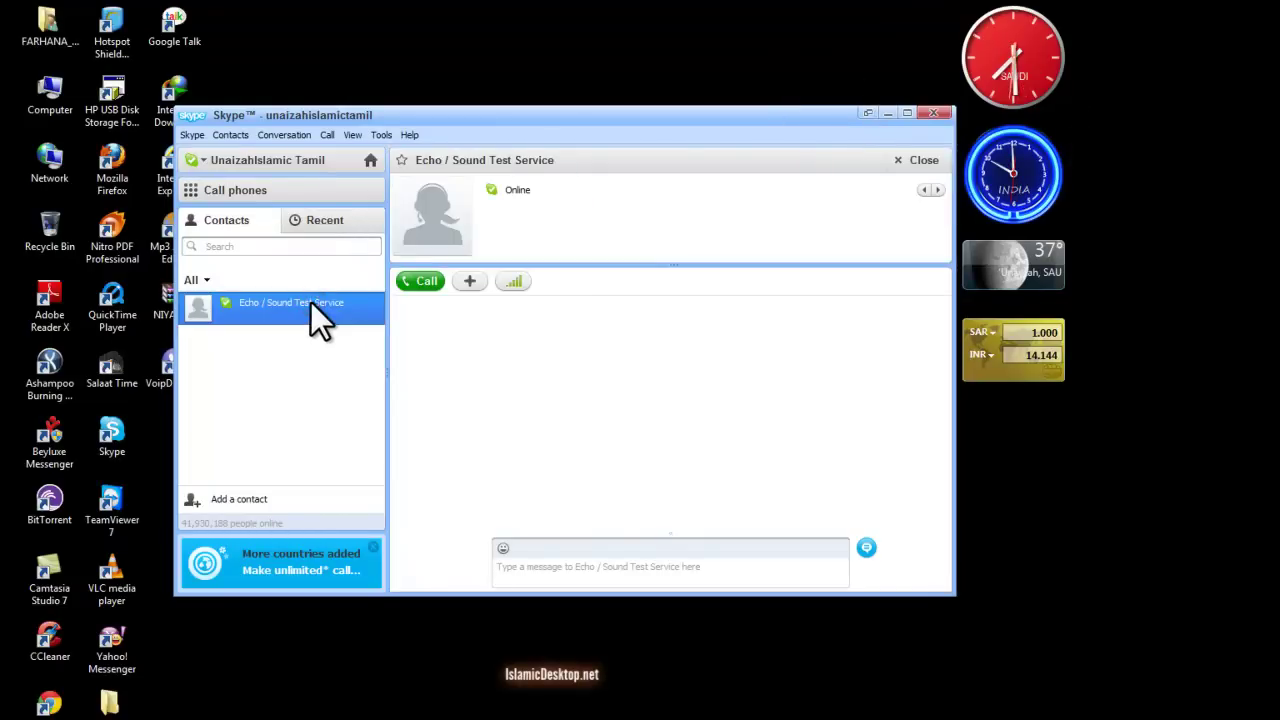
{"action": "left_click", "coordinate": [419, 282]}
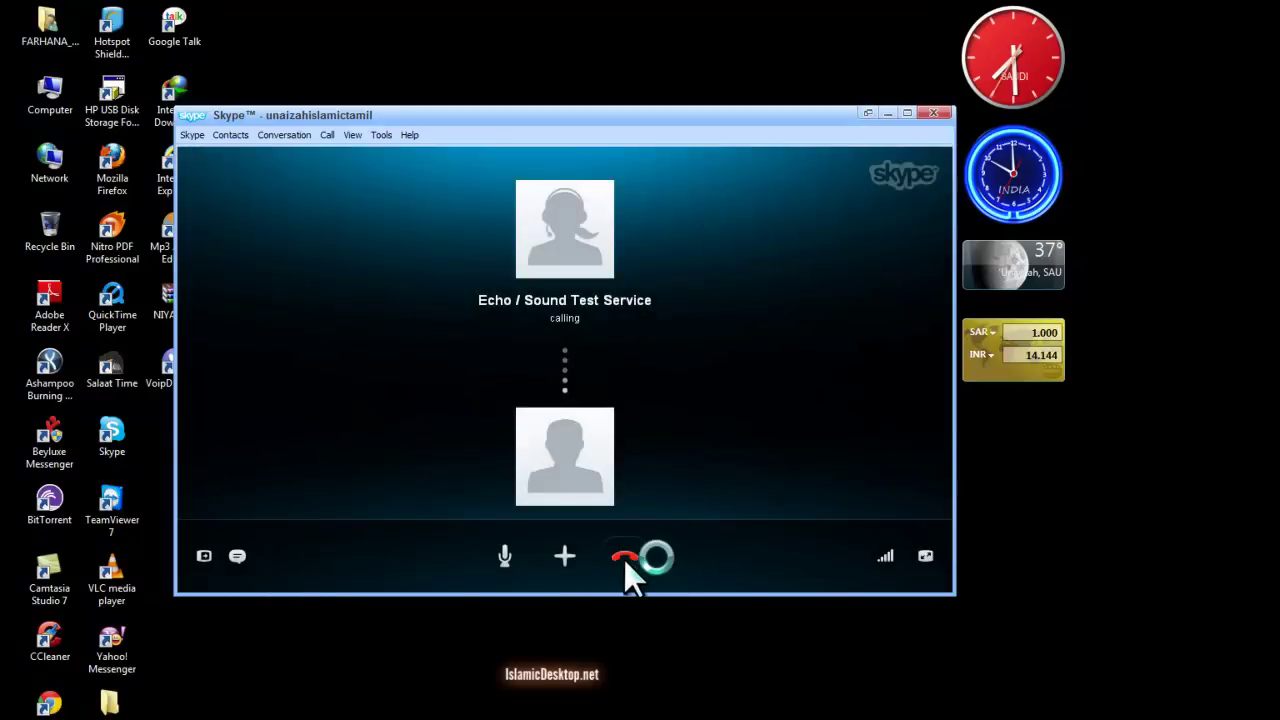
{"action": "left_click", "coordinate": [624, 557]}
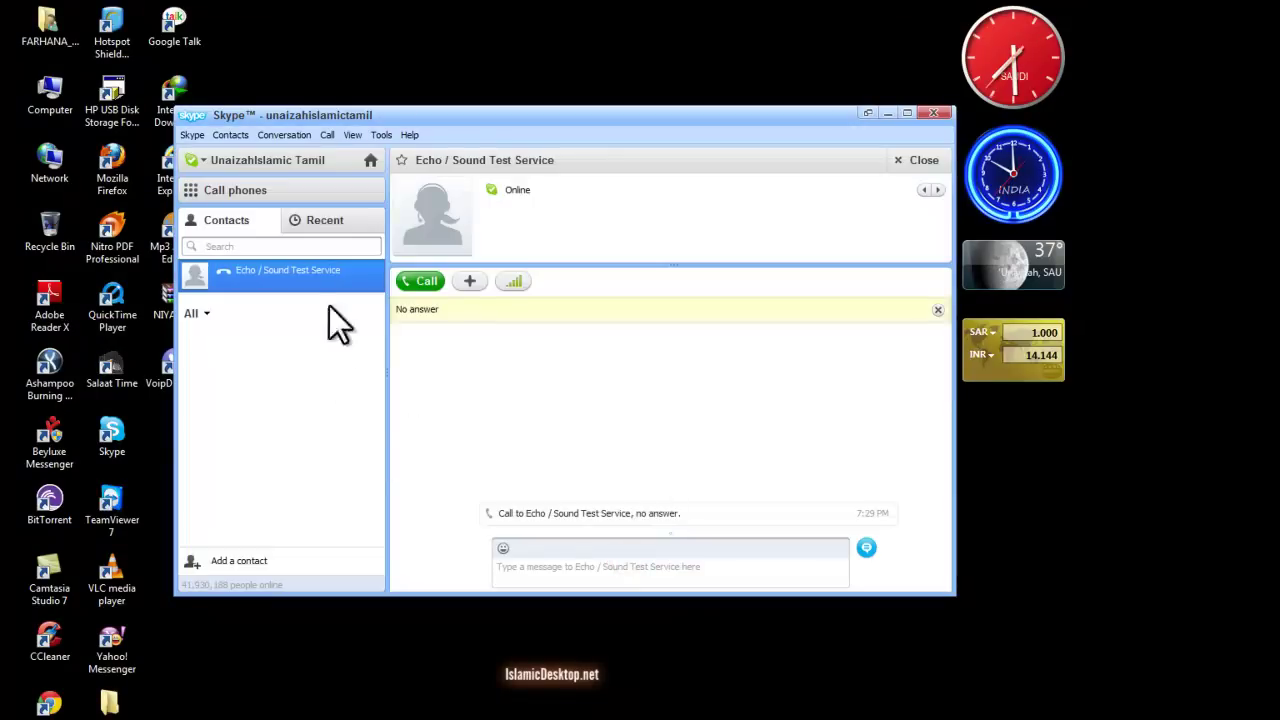
{"action": "left_click", "coordinate": [227, 221]}
Open the Add a contact form and move it down and right while it loads.
{"action": "left_click", "coordinate": [192, 559]}
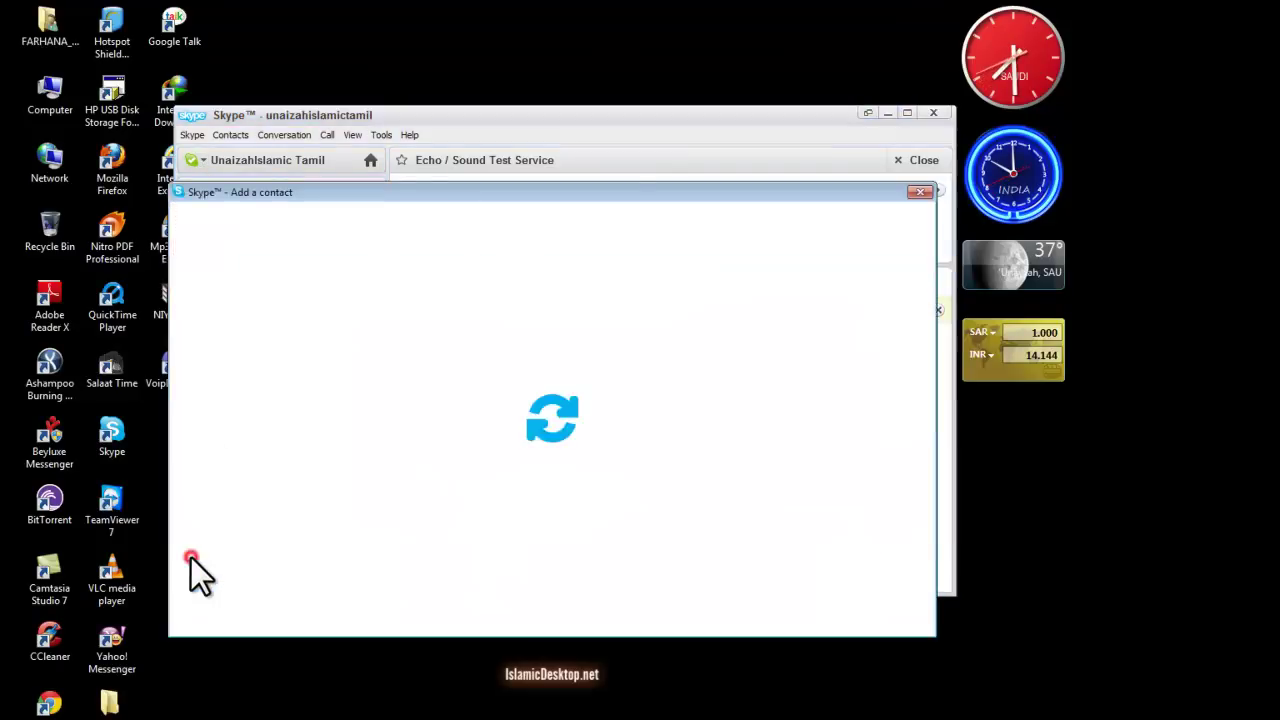
{"action": "left_click_drag", "start_coordinate": [462, 195], "coordinate": [518, 191]}
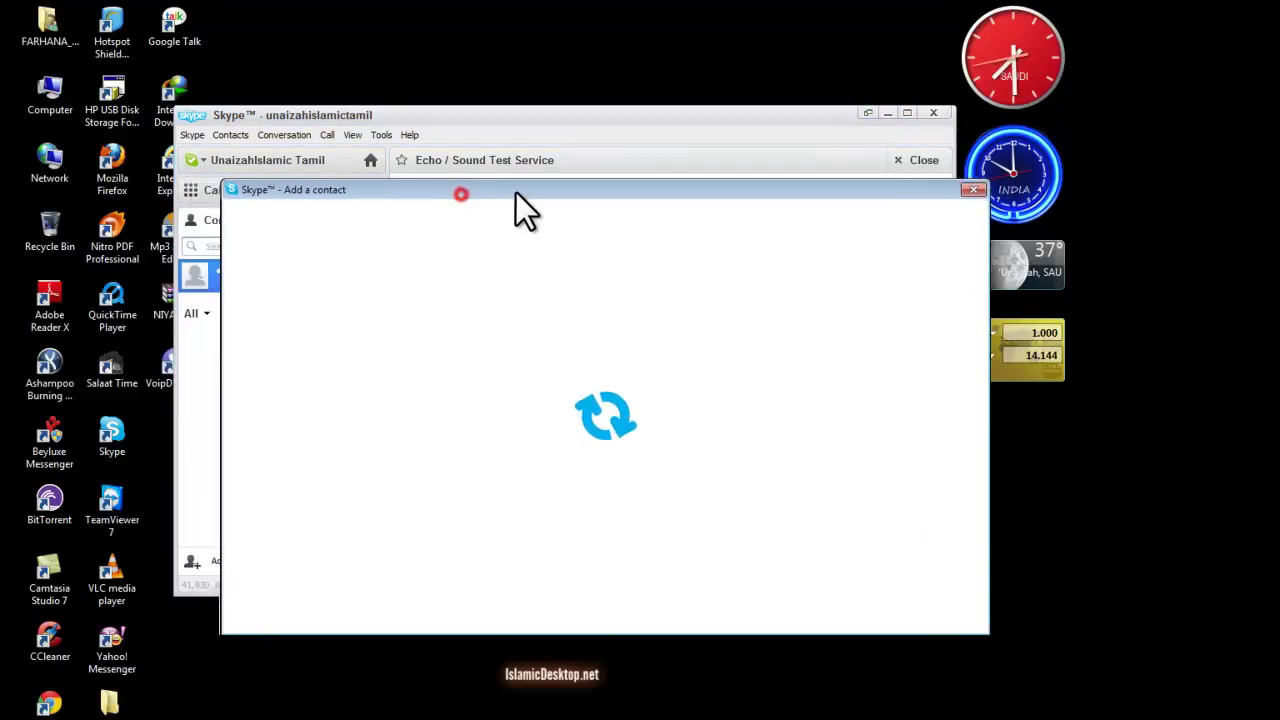
{"action": "left_click", "coordinate": [396, 415]}
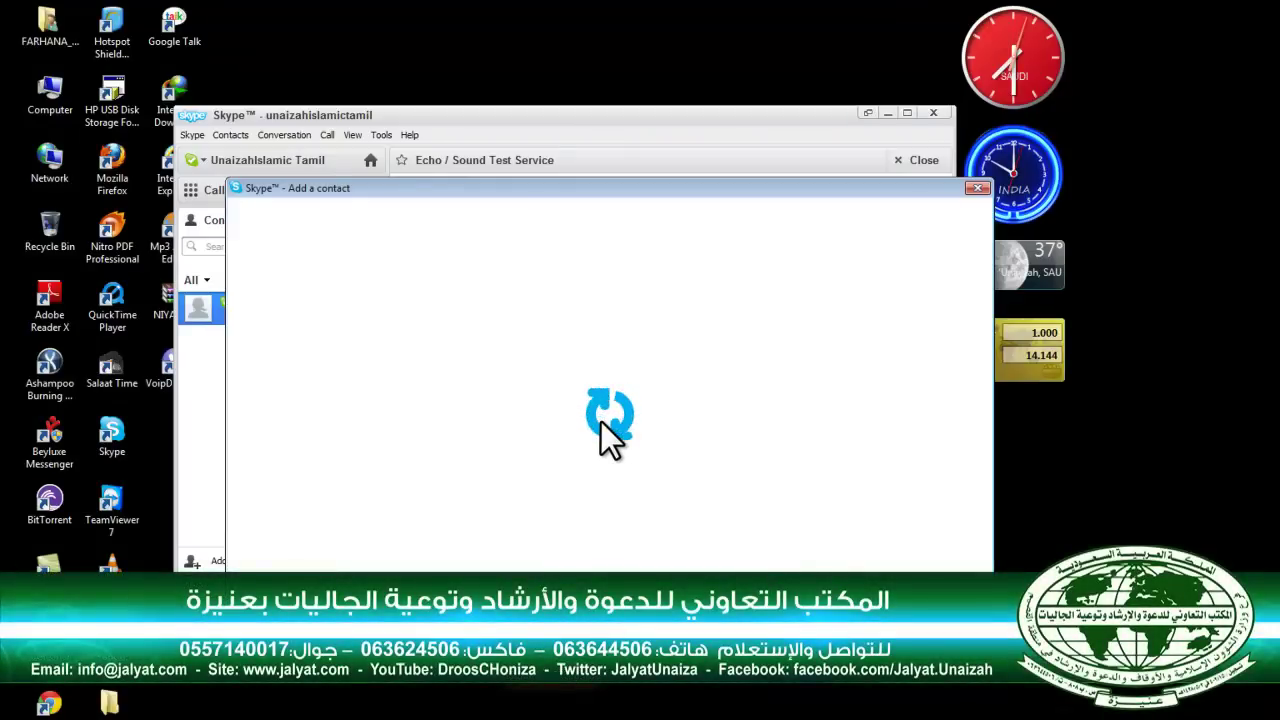
{"action": "left_click_drag", "start_coordinate": [623, 188], "coordinate": [604, 218]}
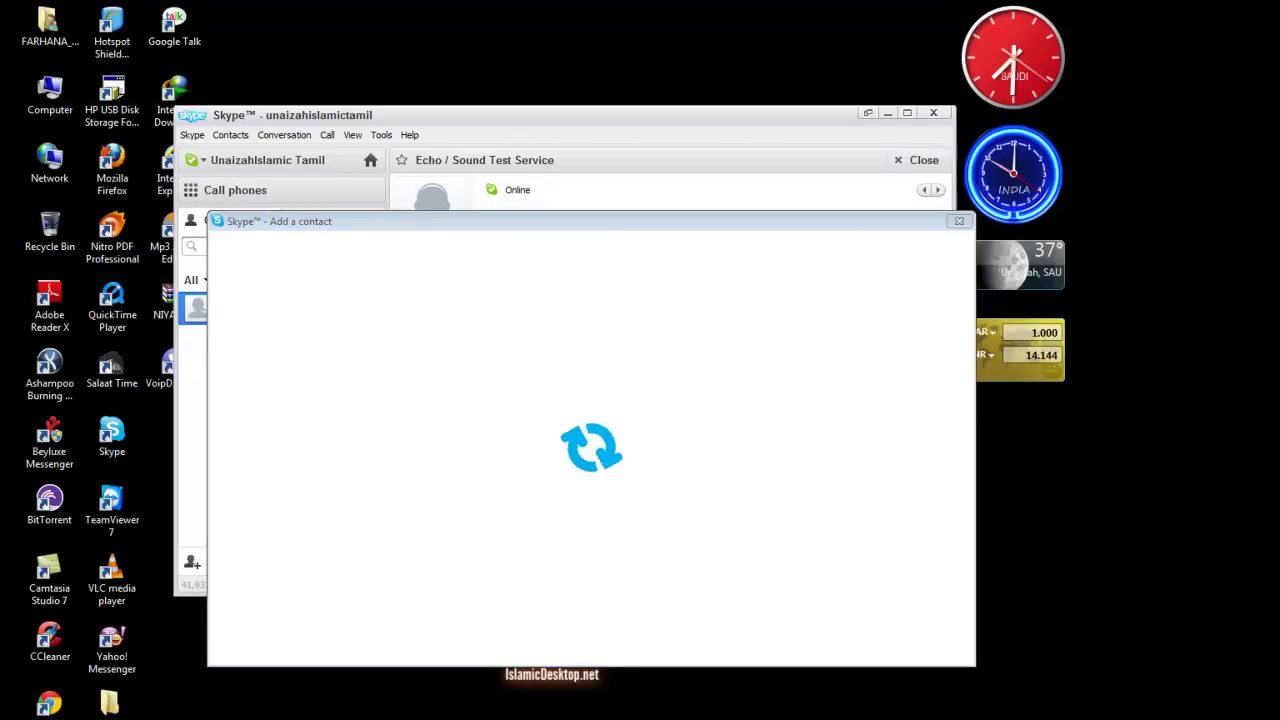
{"action": "left_click", "coordinate": [469, 256]}
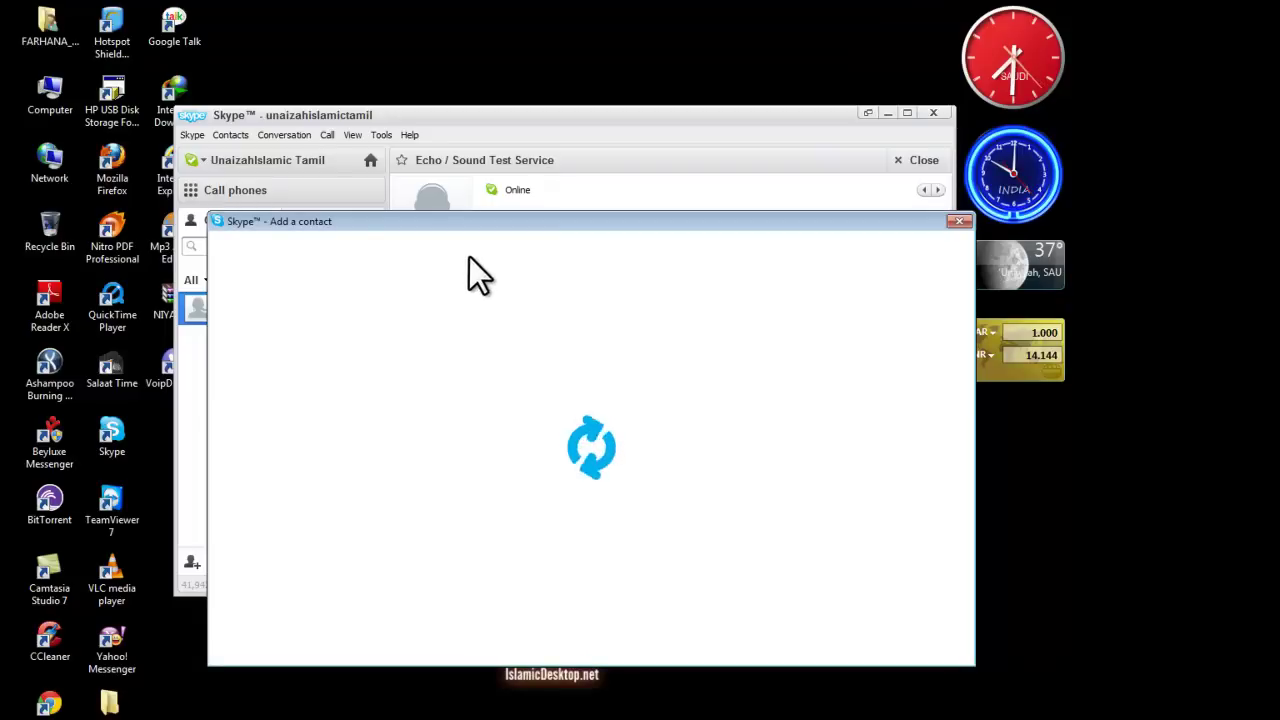
{"action": "left_click_drag", "start_coordinate": [467, 226], "coordinate": [691, 442]}
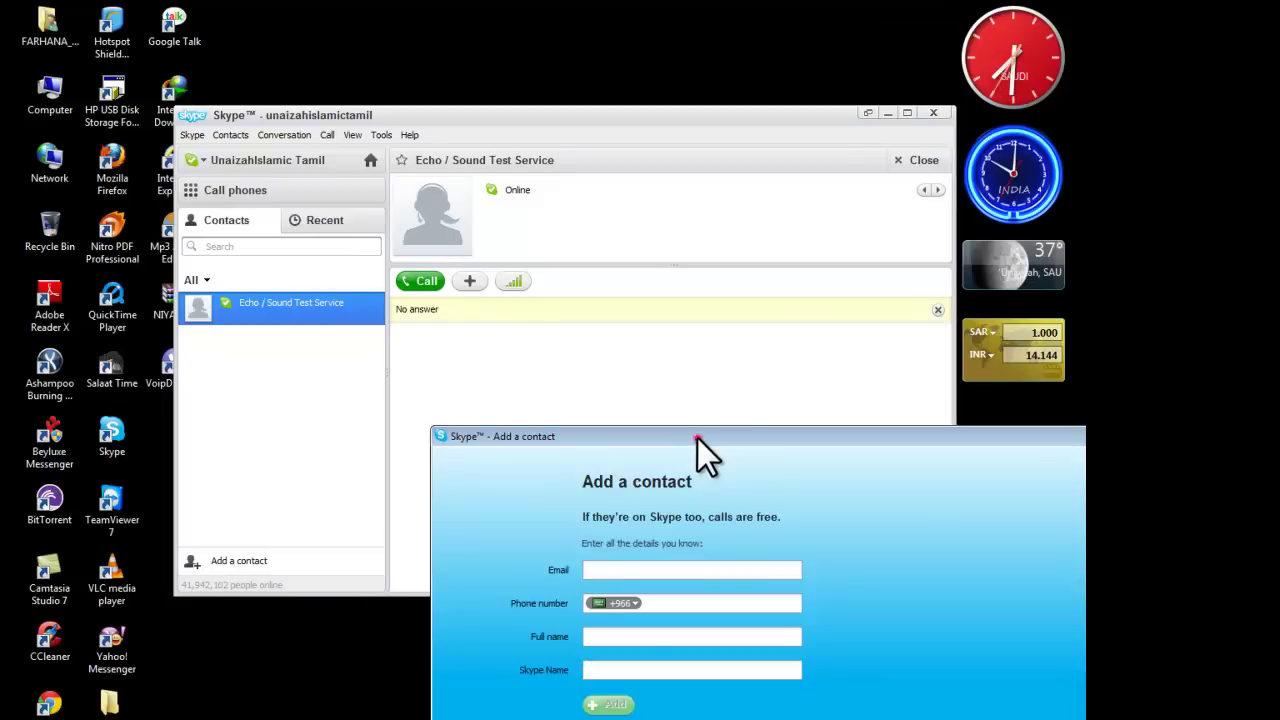
Search for a contact by a person's full name, view the 200 matches, then close Add a contact.
{"action": "left_click_drag", "start_coordinate": [697, 439], "coordinate": [511, 202]}
{"action": "left_click", "coordinate": [424, 406]}
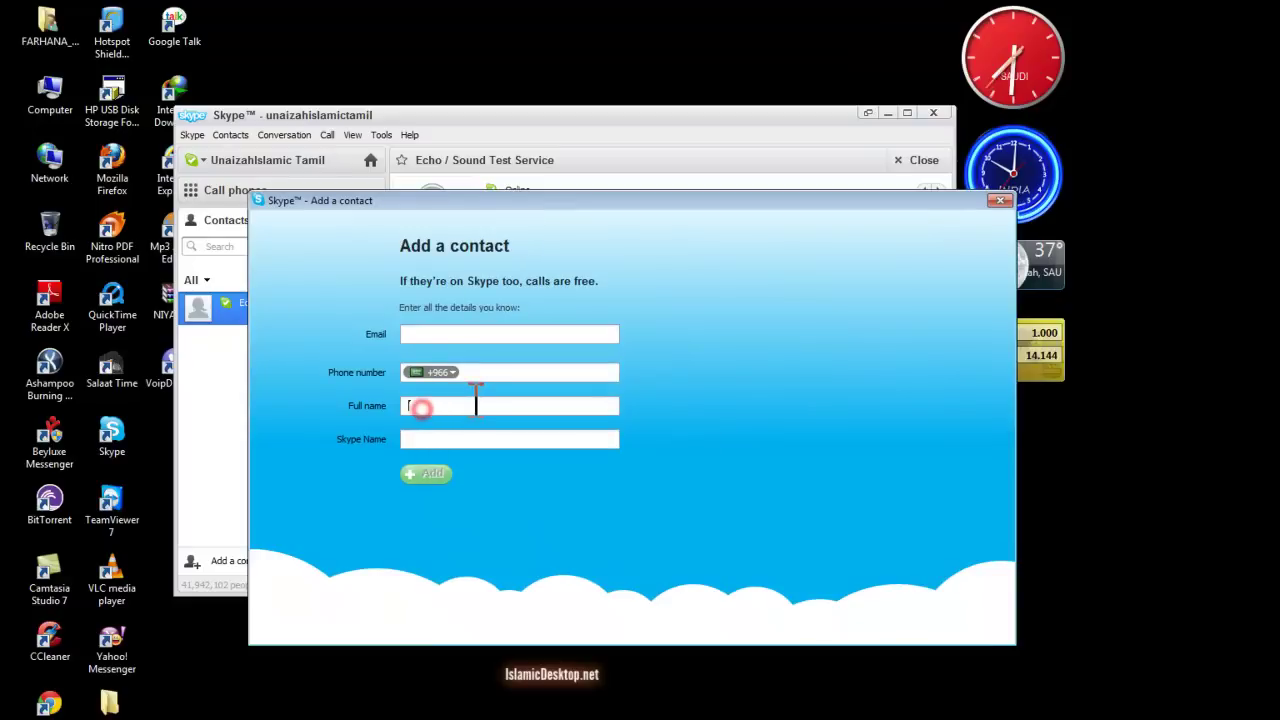
{"action": "left_click", "coordinate": [462, 438]}
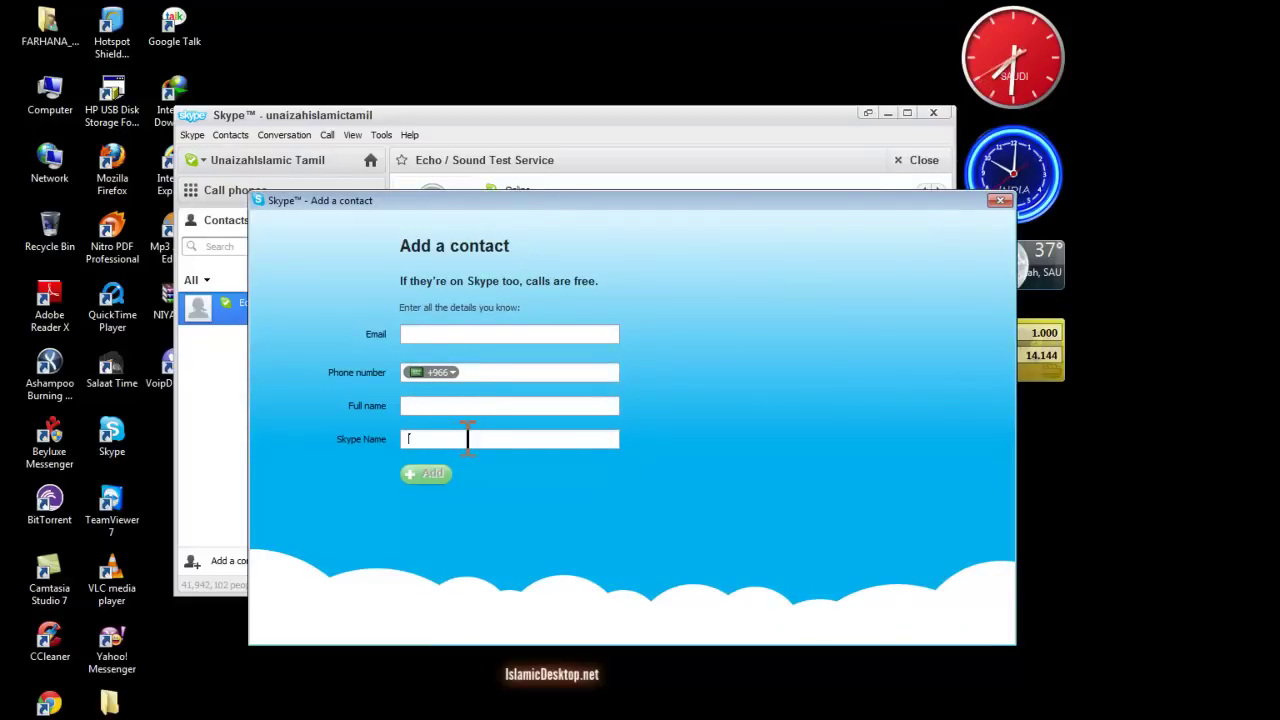
{"action": "key", "text": "shift+Tab"}
{"action": "type", "text": "A"}
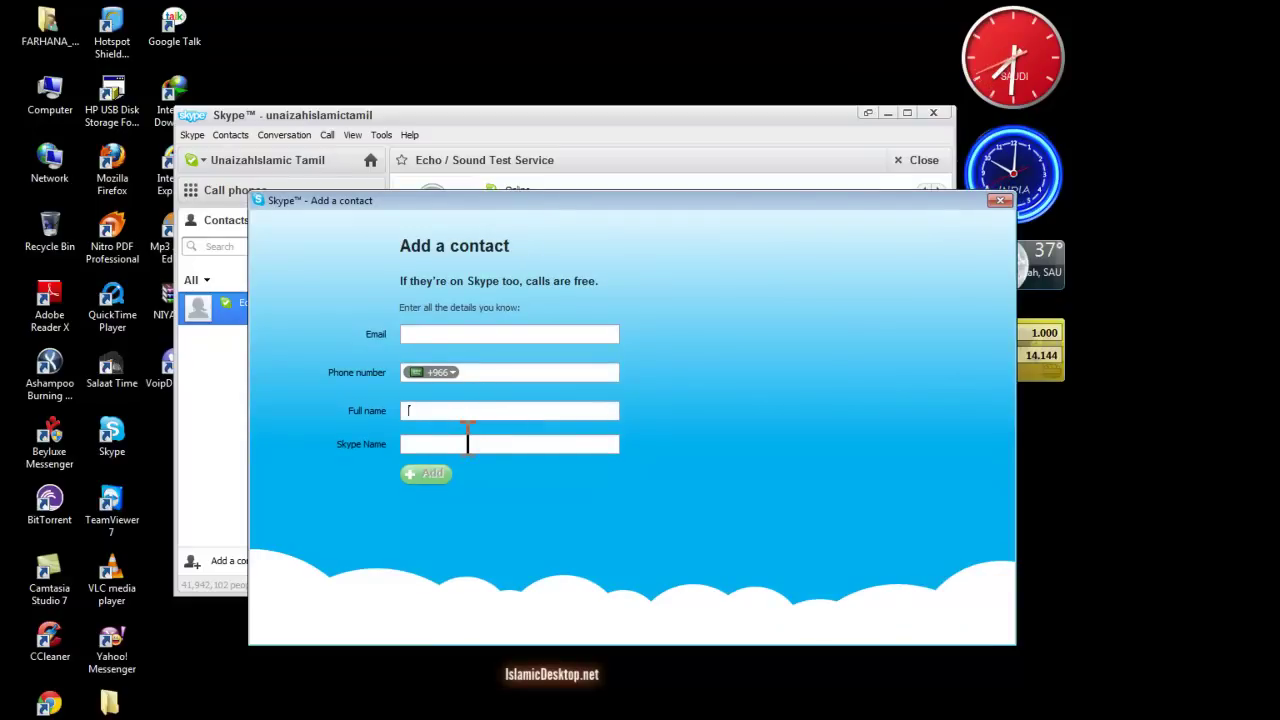
{"action": "type", "text": "bu"}
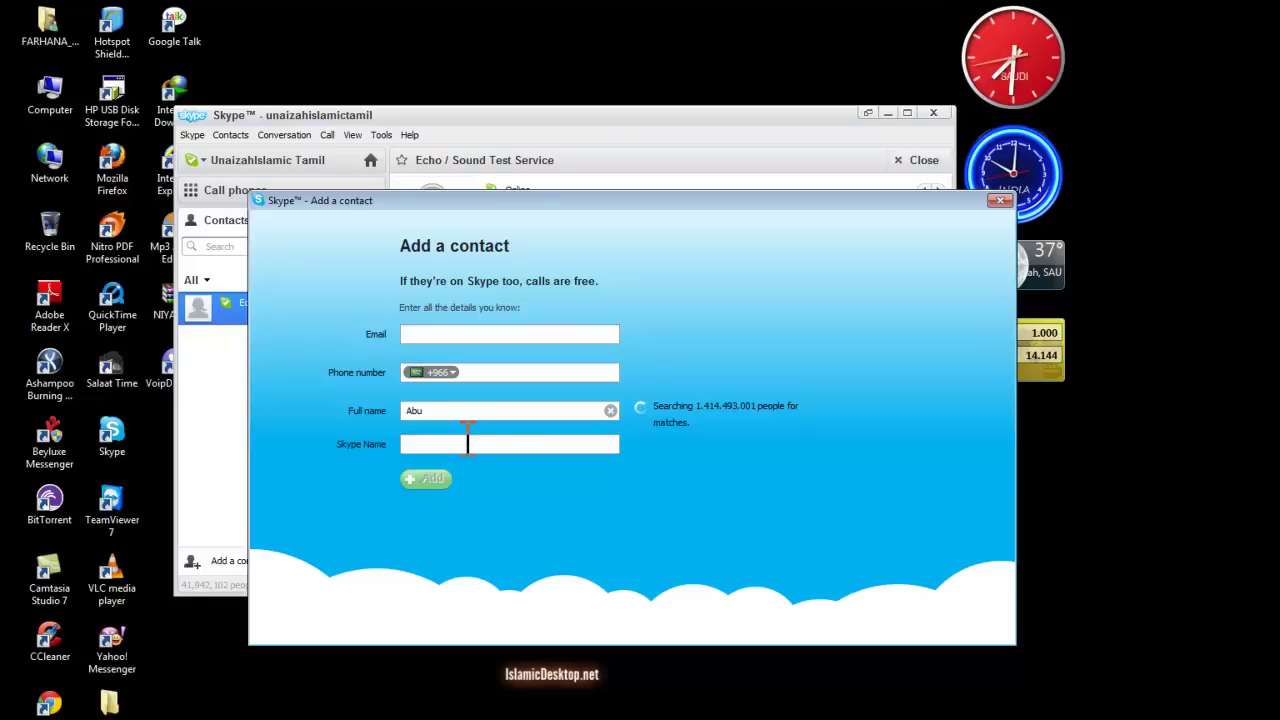
{"action": "type", "text": "Khalid"}
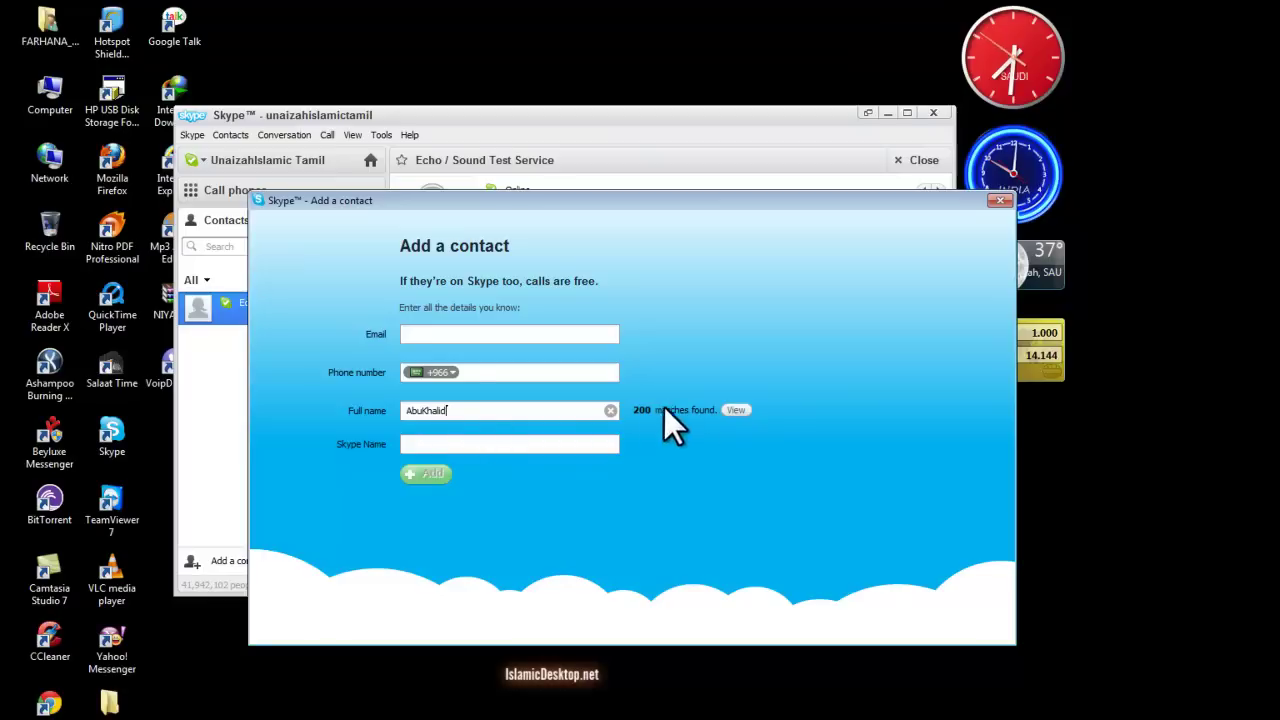
{"action": "left_click", "coordinate": [736, 411]}
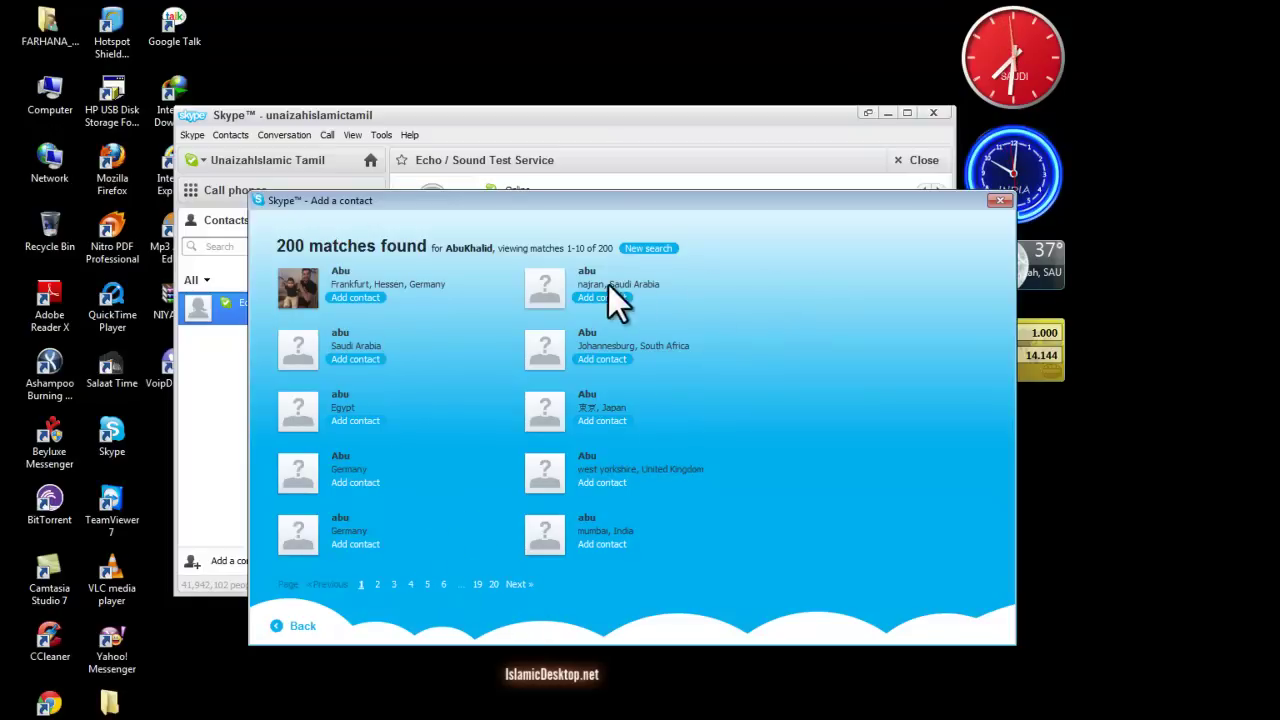
{"action": "left_click", "coordinate": [1002, 201]}
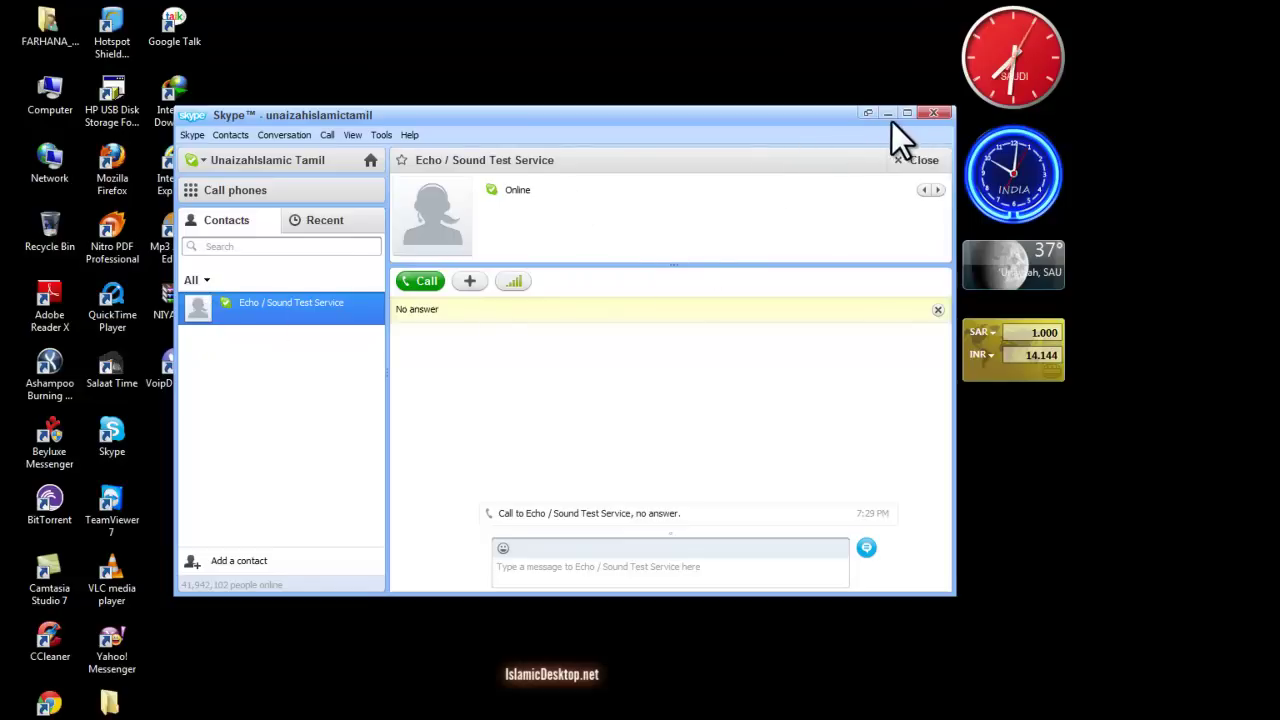
Close the Echo test conversation window and move the contact list window up and right.
{"action": "left_click", "coordinate": [868, 114]}
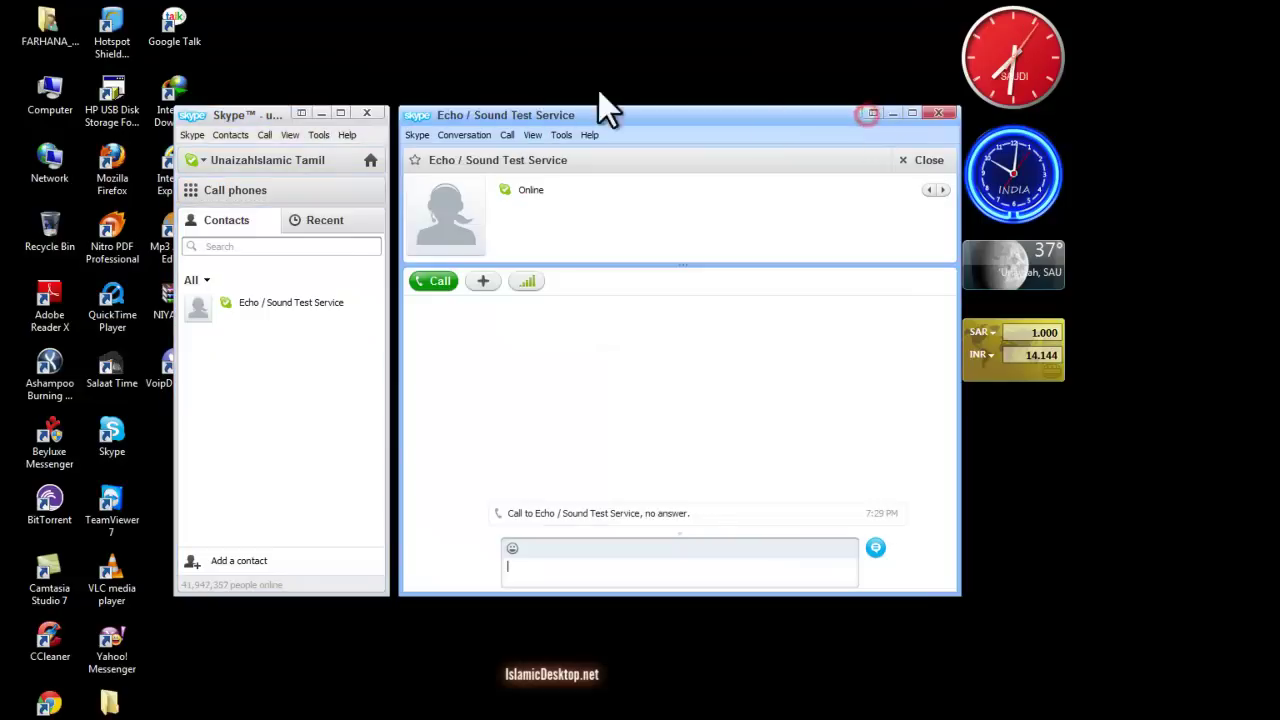
{"action": "left_click", "coordinate": [945, 113]}
{"action": "left_click_drag", "start_coordinate": [229, 115], "coordinate": [484, 32]}
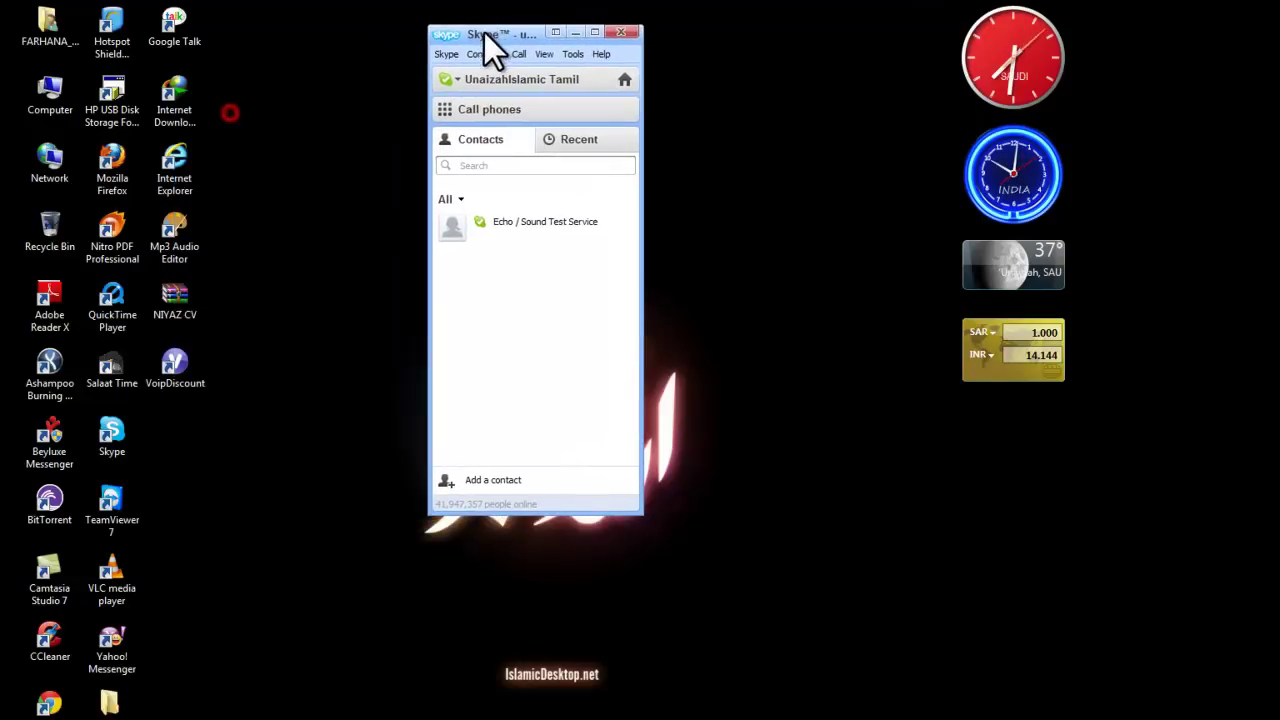
Sign out of the Skype account from the Skype menu, then quit Skype from the sign-in window.
{"action": "left_click", "coordinate": [440, 56]}
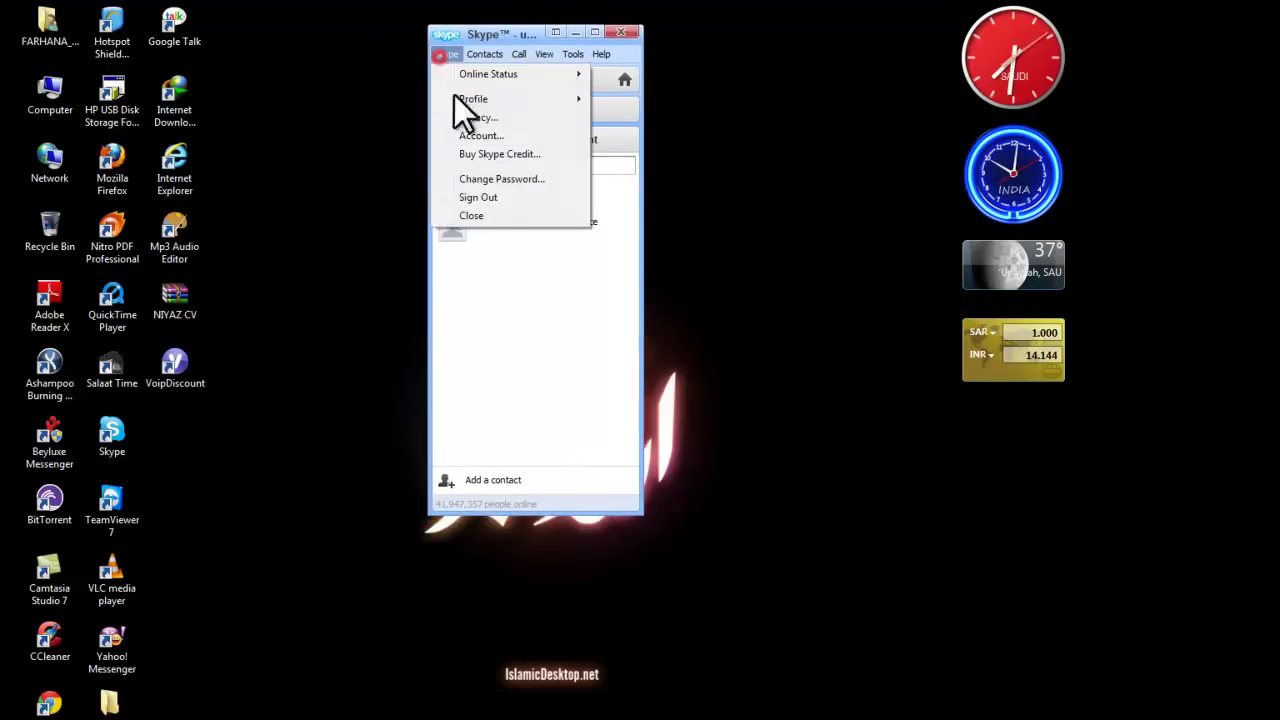
{"action": "left_click", "coordinate": [482, 198]}
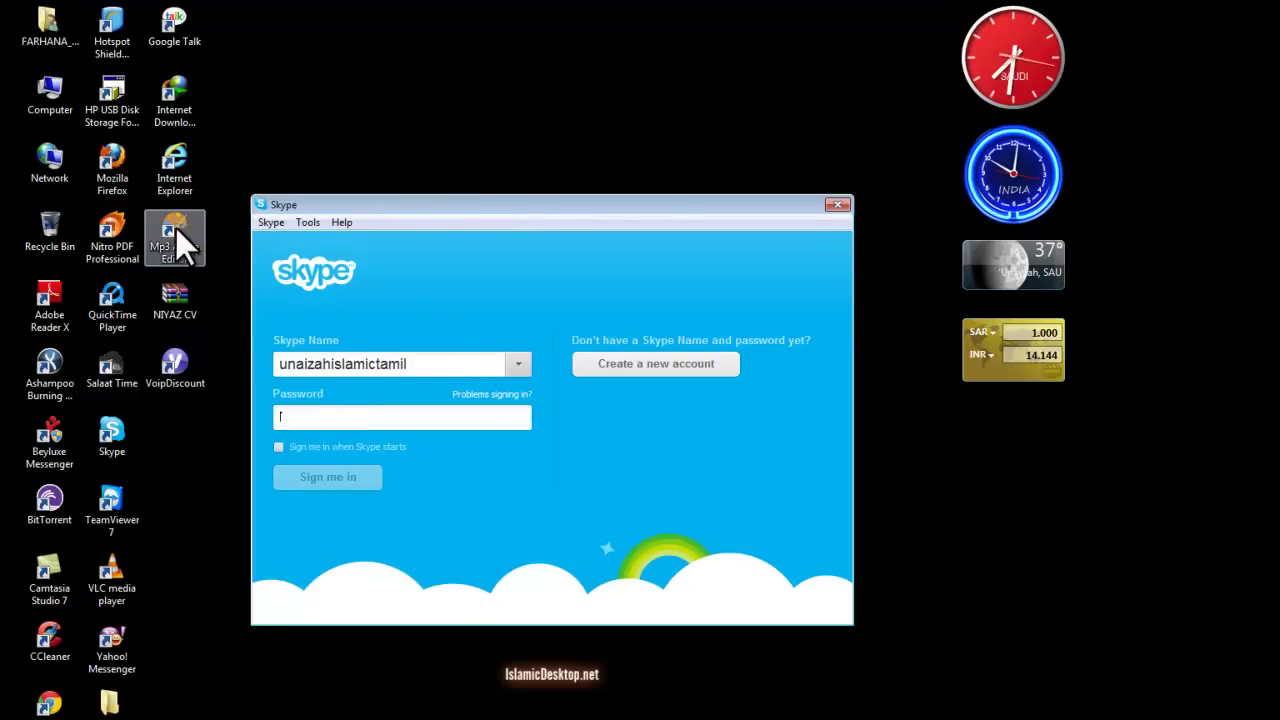
{"action": "left_click", "coordinate": [269, 222]}
{"action": "left_click", "coordinate": [293, 245]}
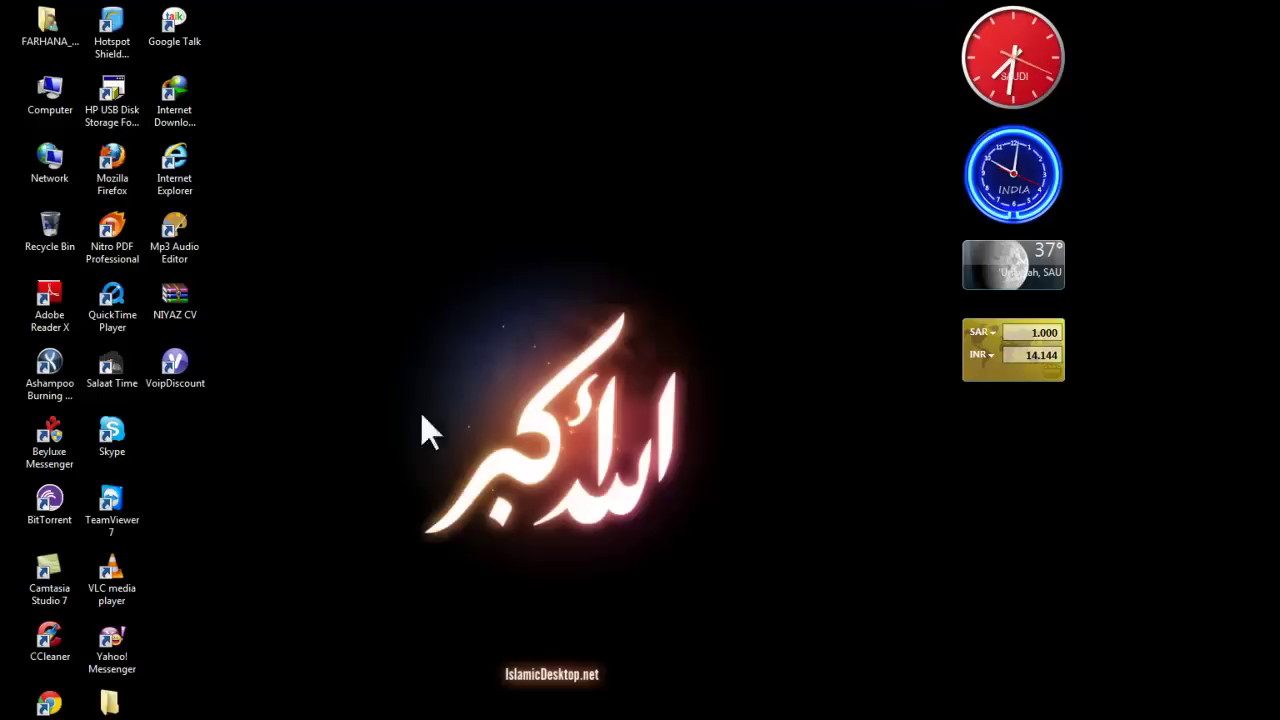